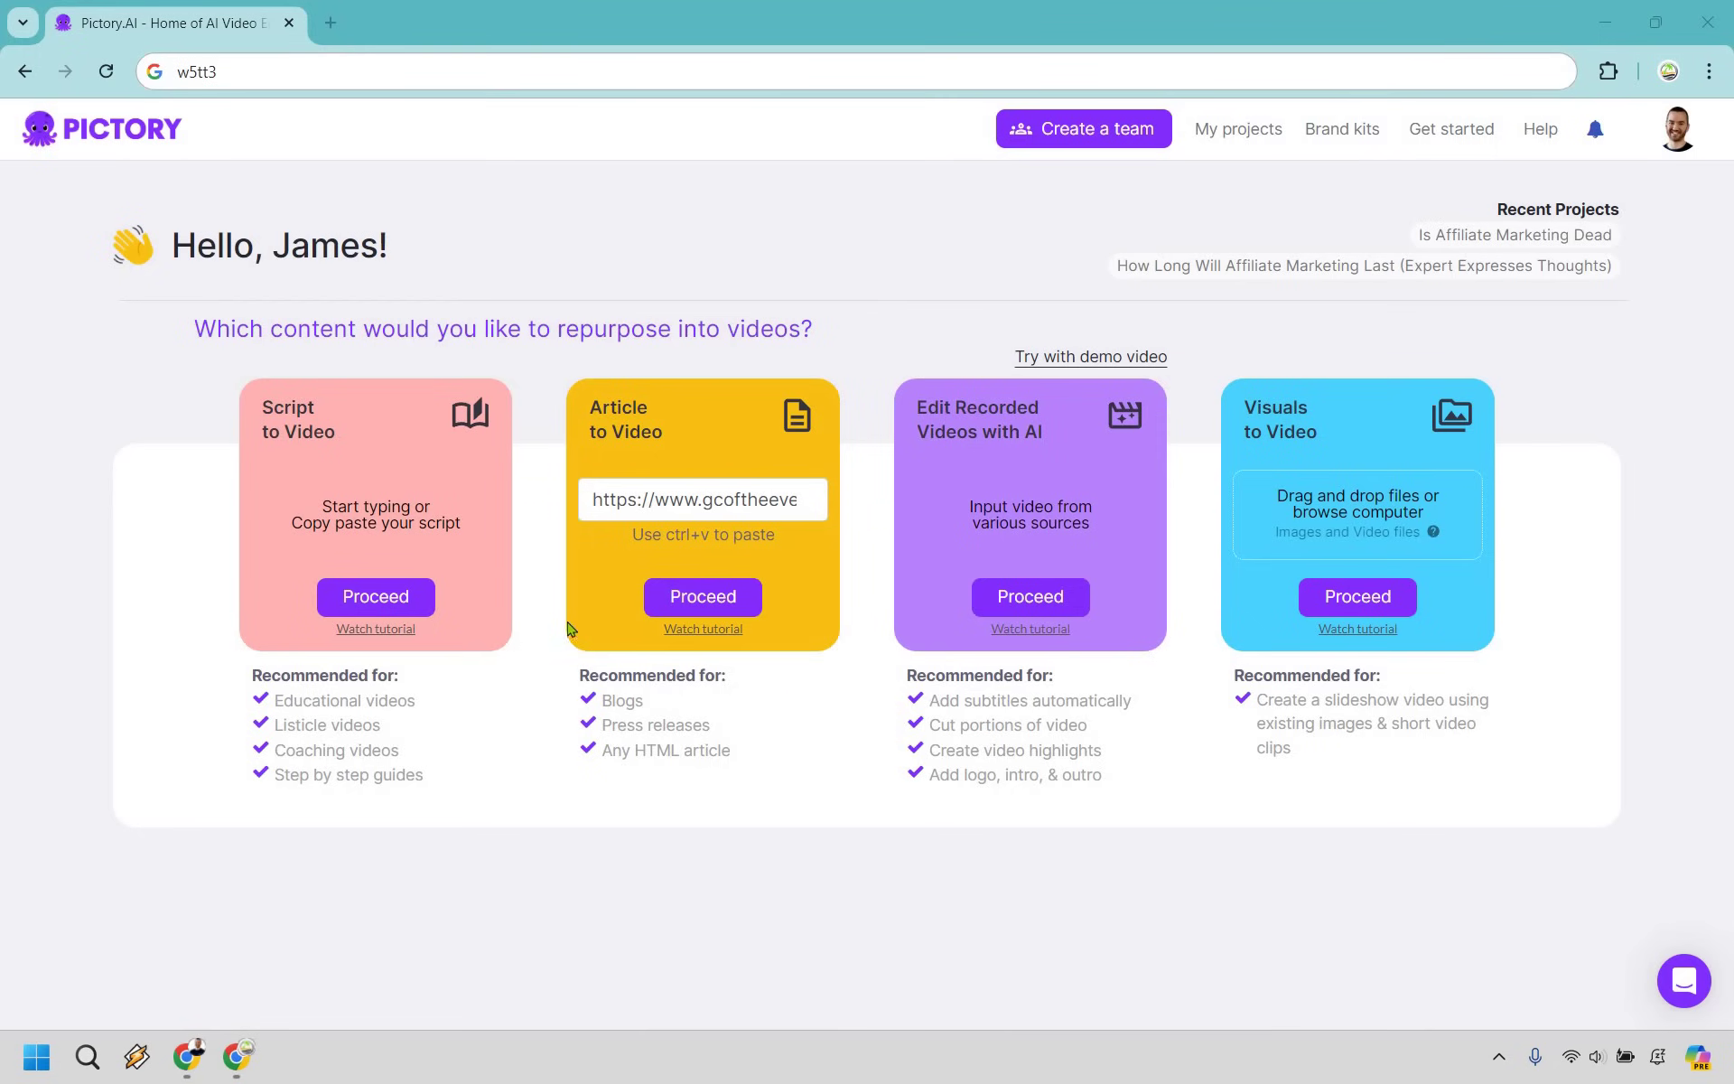
Enter the golf swing tips blog article URL in the Article to Video field.
click(636, 504)
key(ctrl+a)
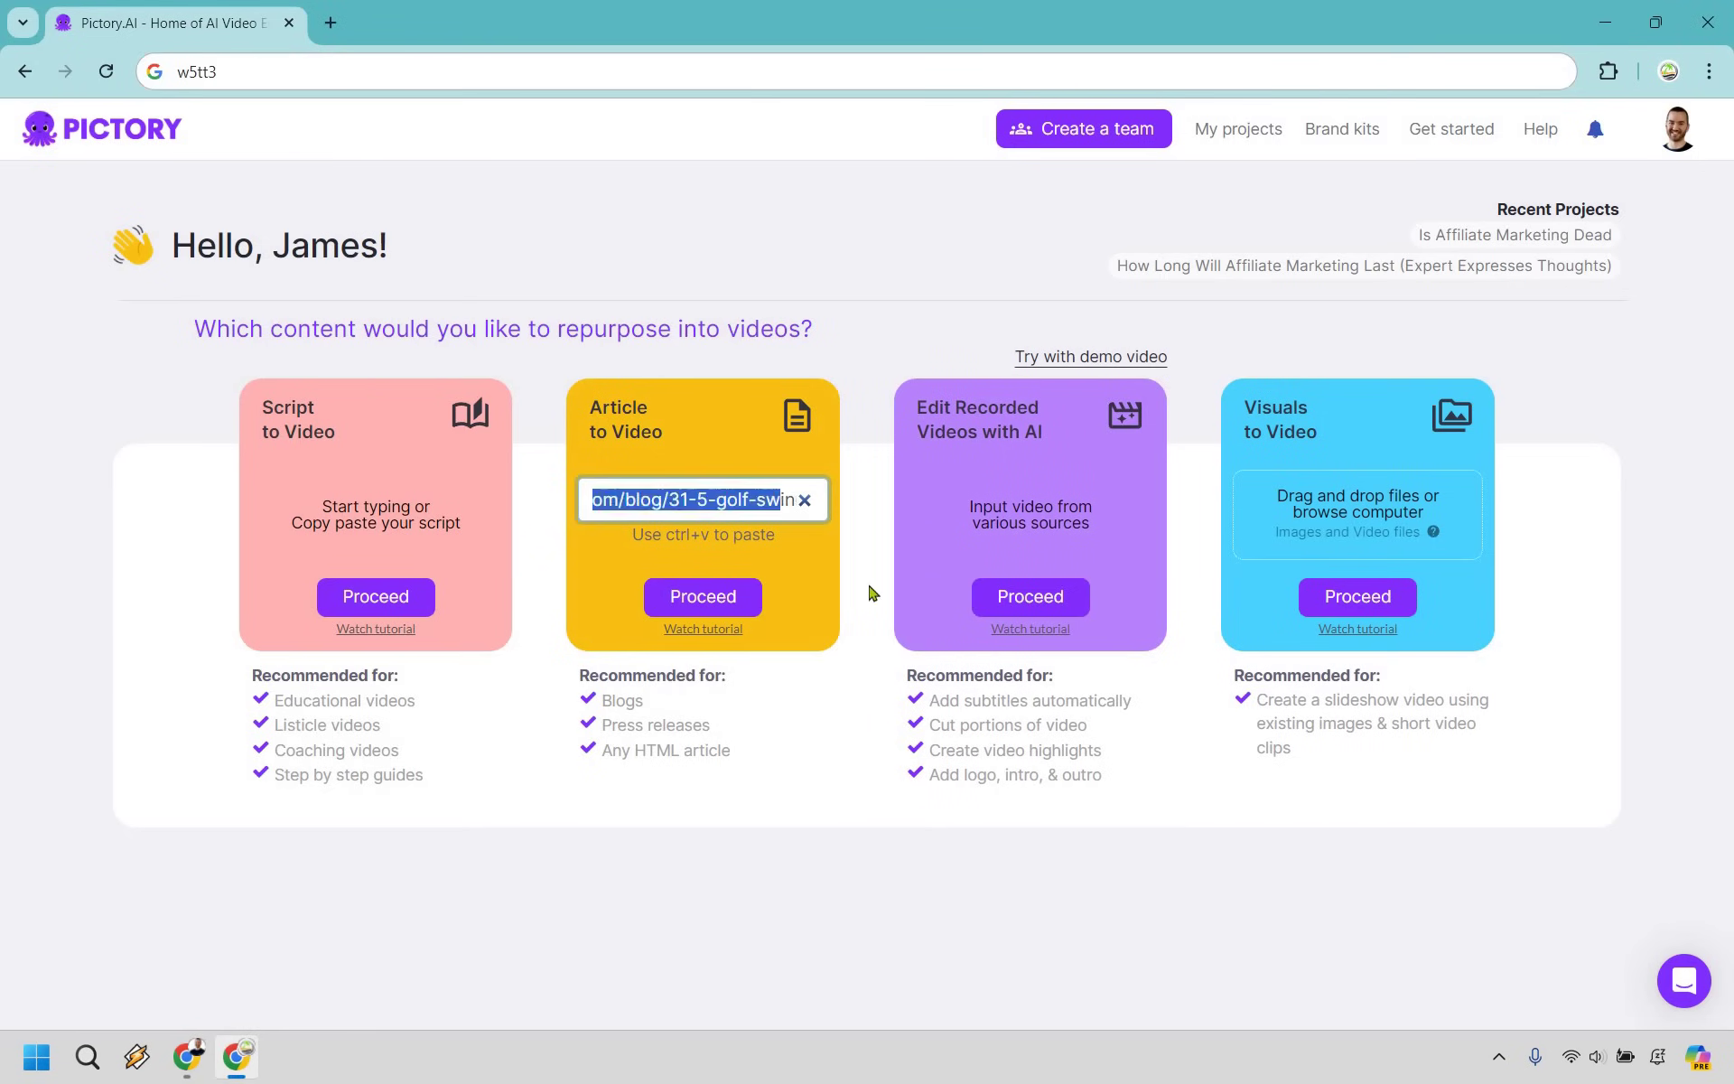
click(874, 581)
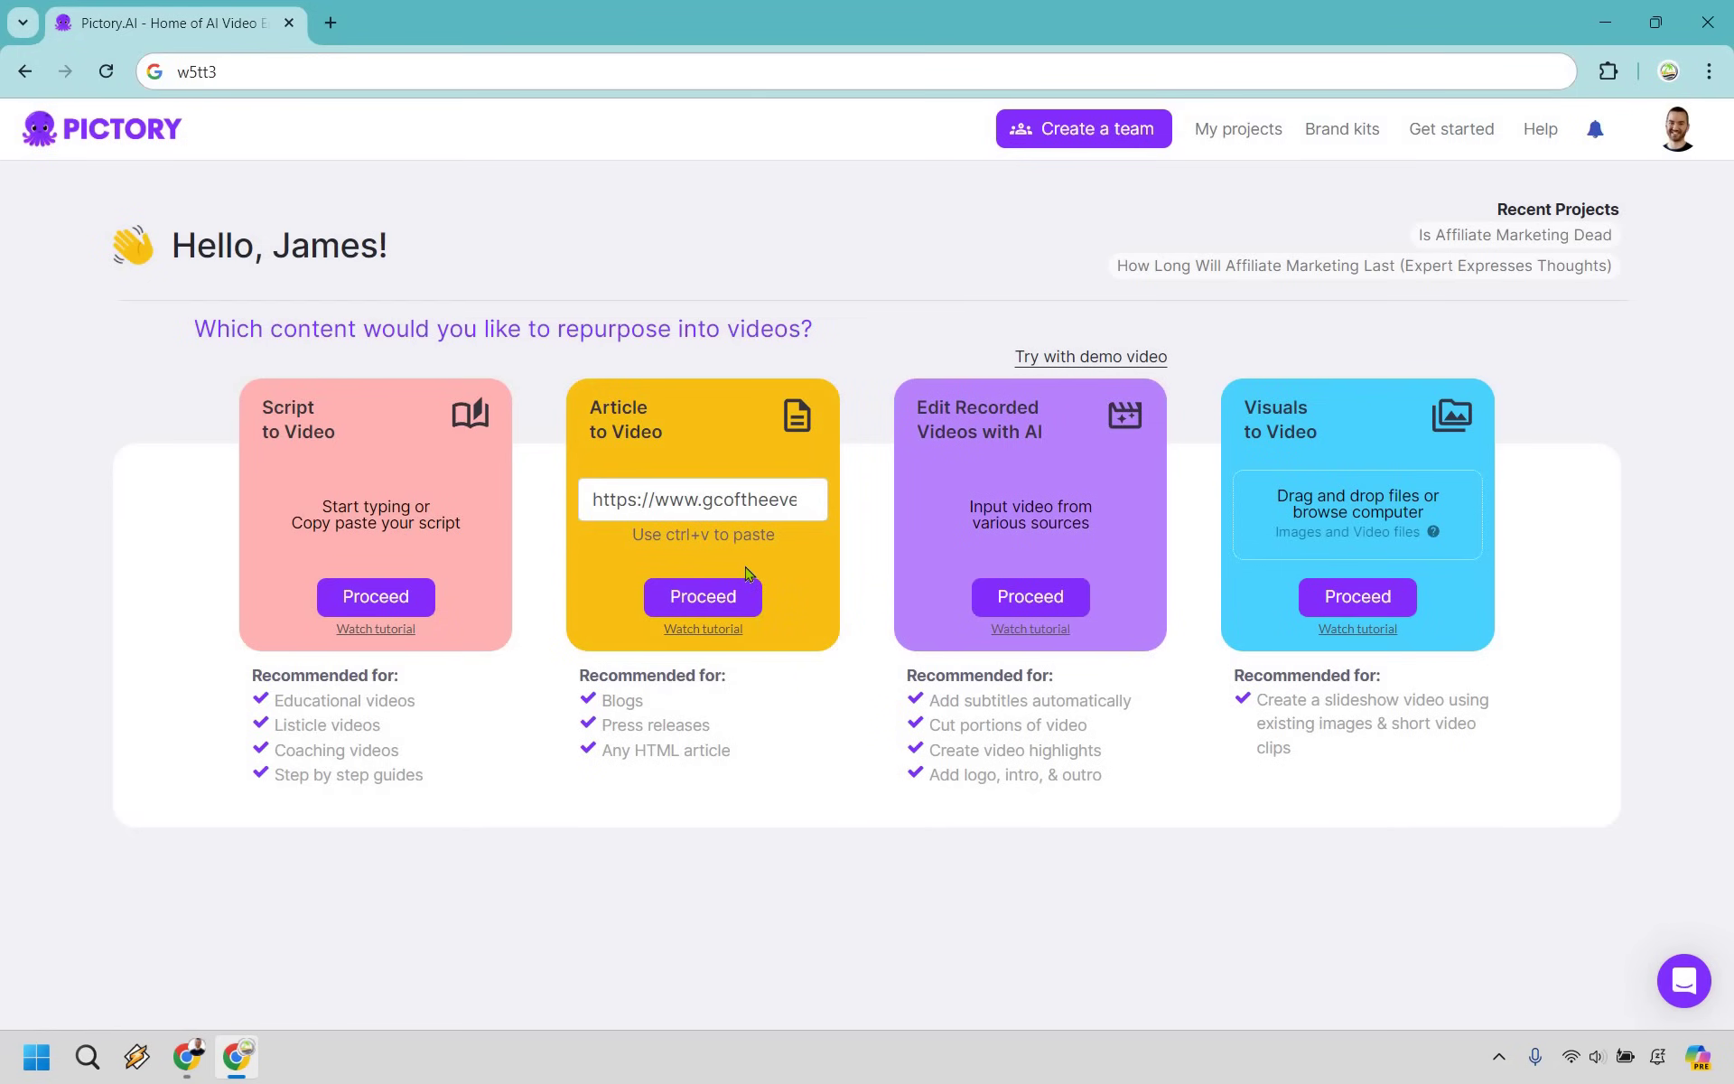
Extract the '5 Golf Swing Tips' article into numbered summary scenes and skim the source text.
click(705, 595)
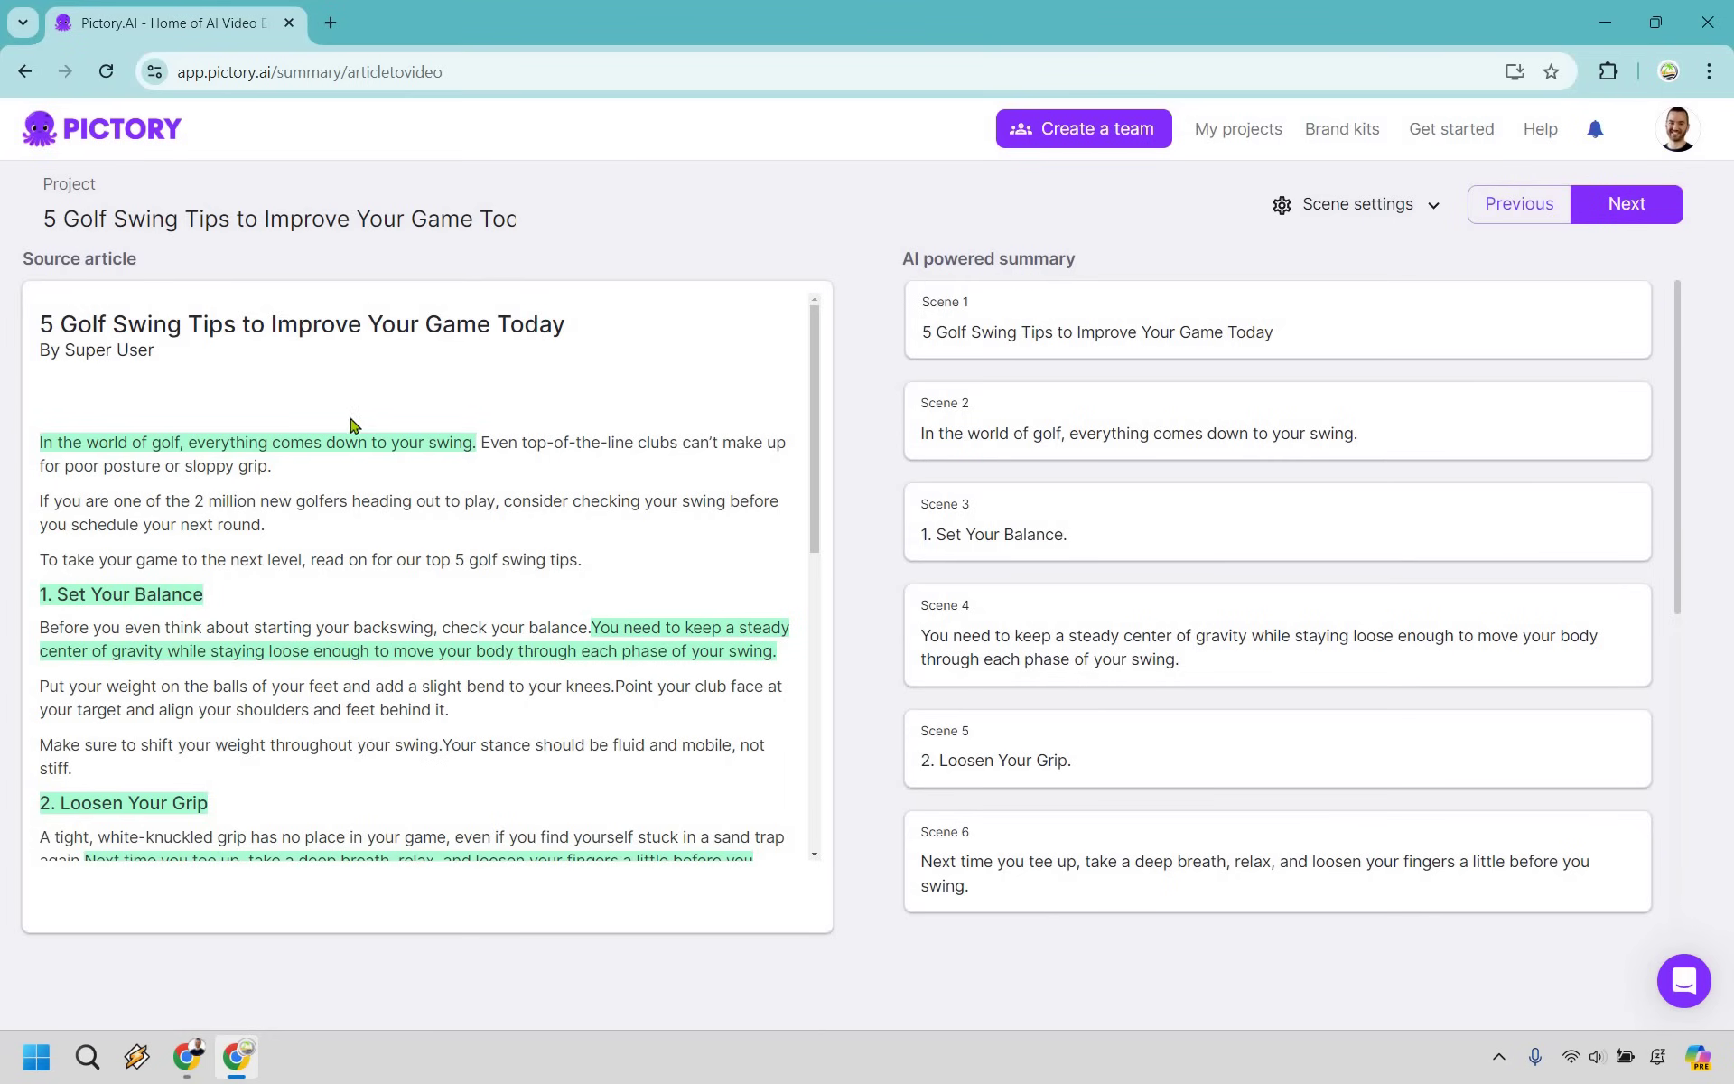
scroll(146, 479, down, 1)
scroll(146, 479, down, 1)
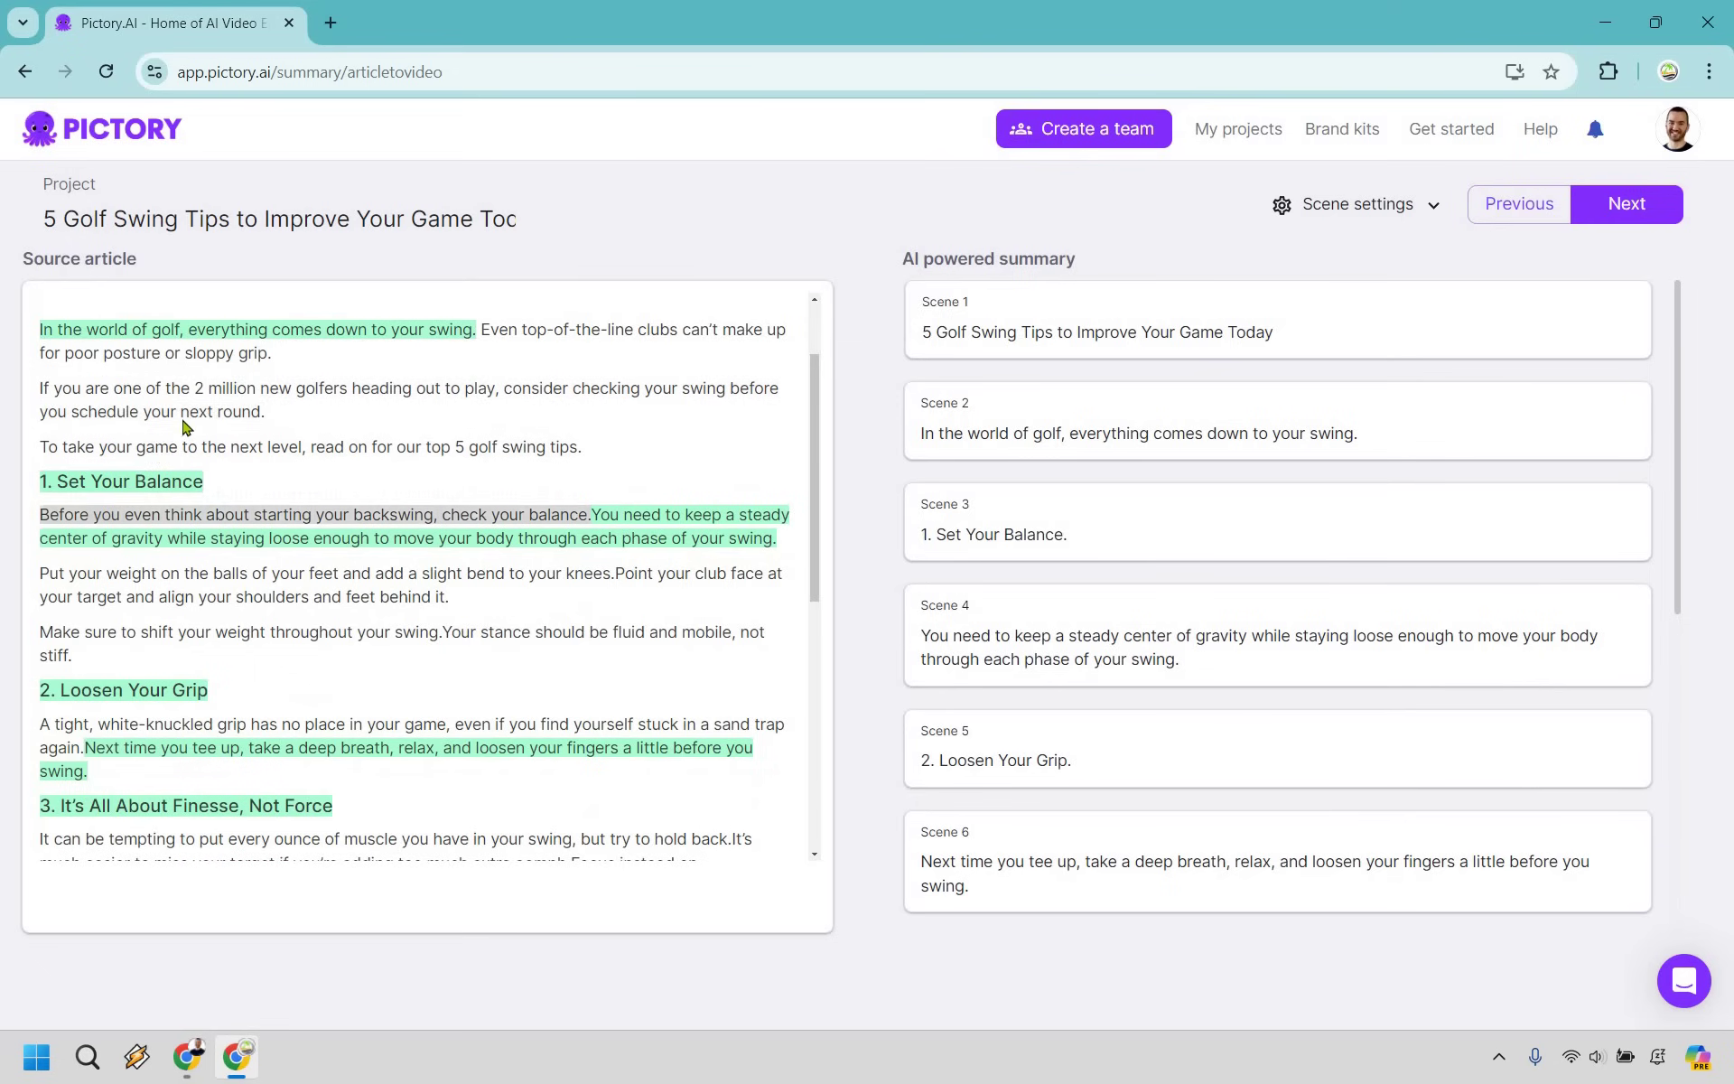
scroll(206, 479, down, 7)
scroll(300, 527, down, 3)
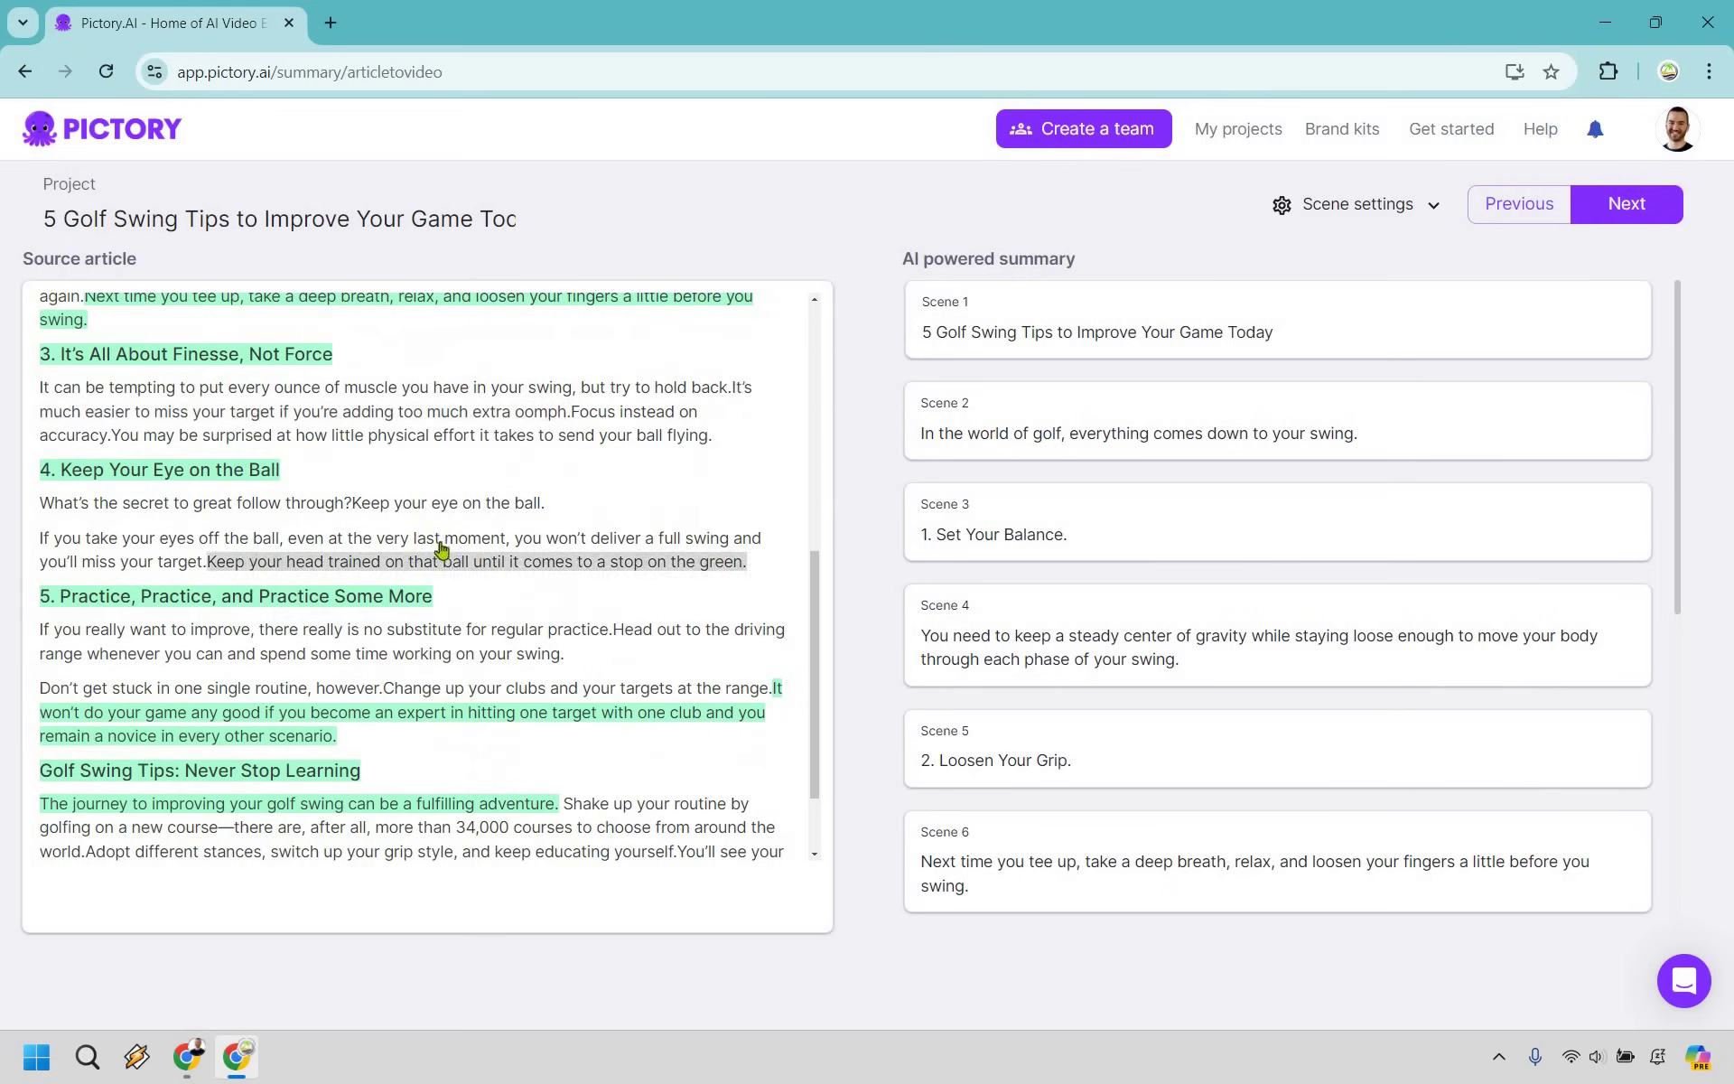
scroll(597, 445, up, 10)
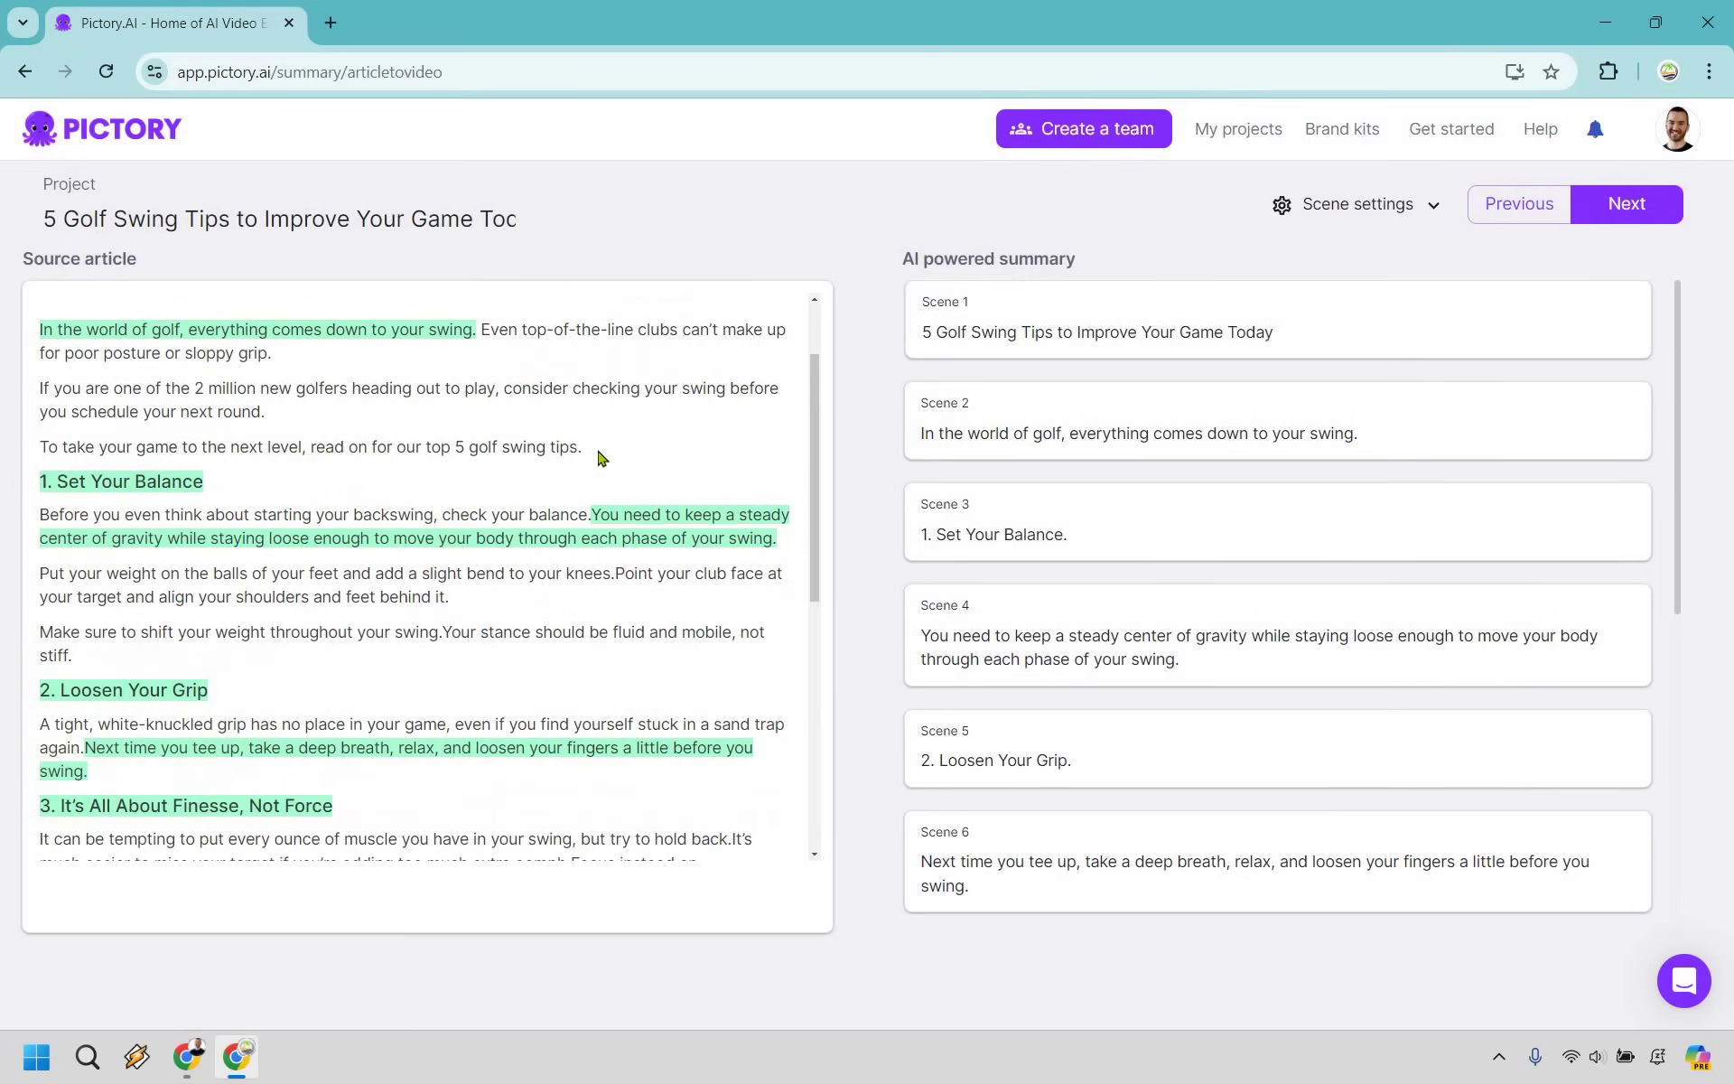
scroll(600, 458, up, 2)
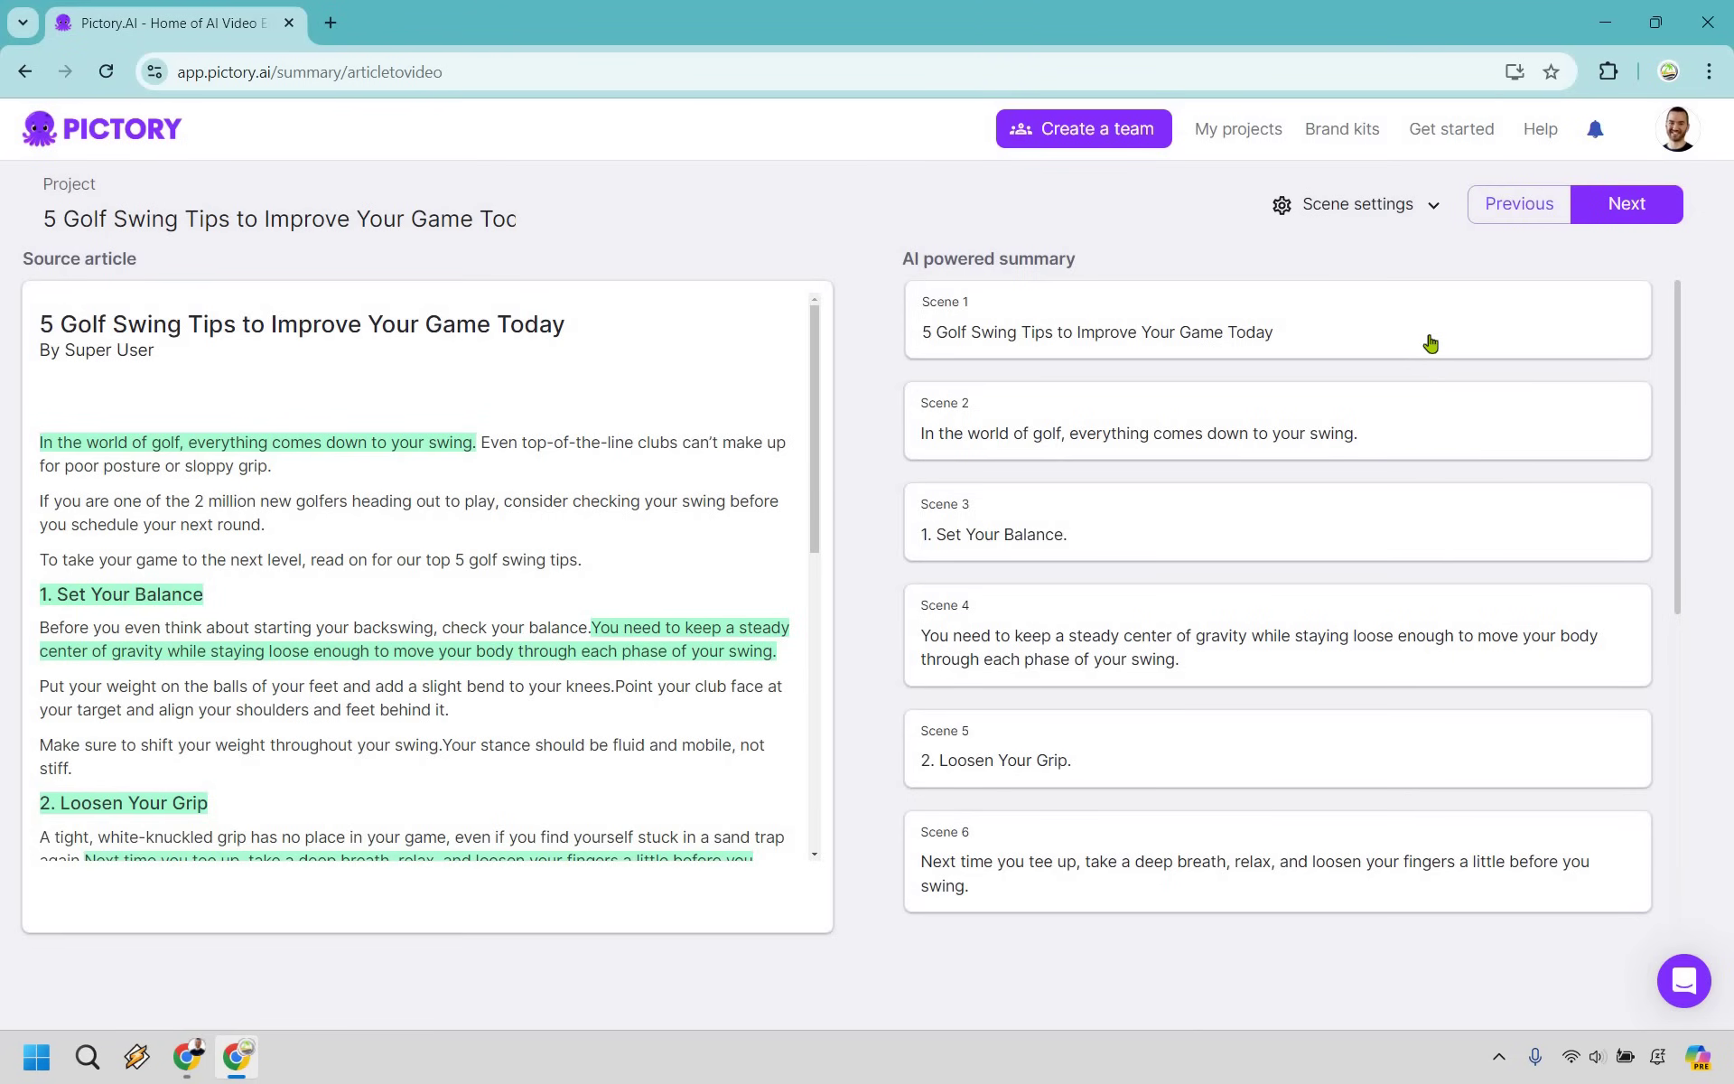
Add the 'To take your game…' sentence as Scene 3, changing 'read on' to 'watch on'.
click(552, 568)
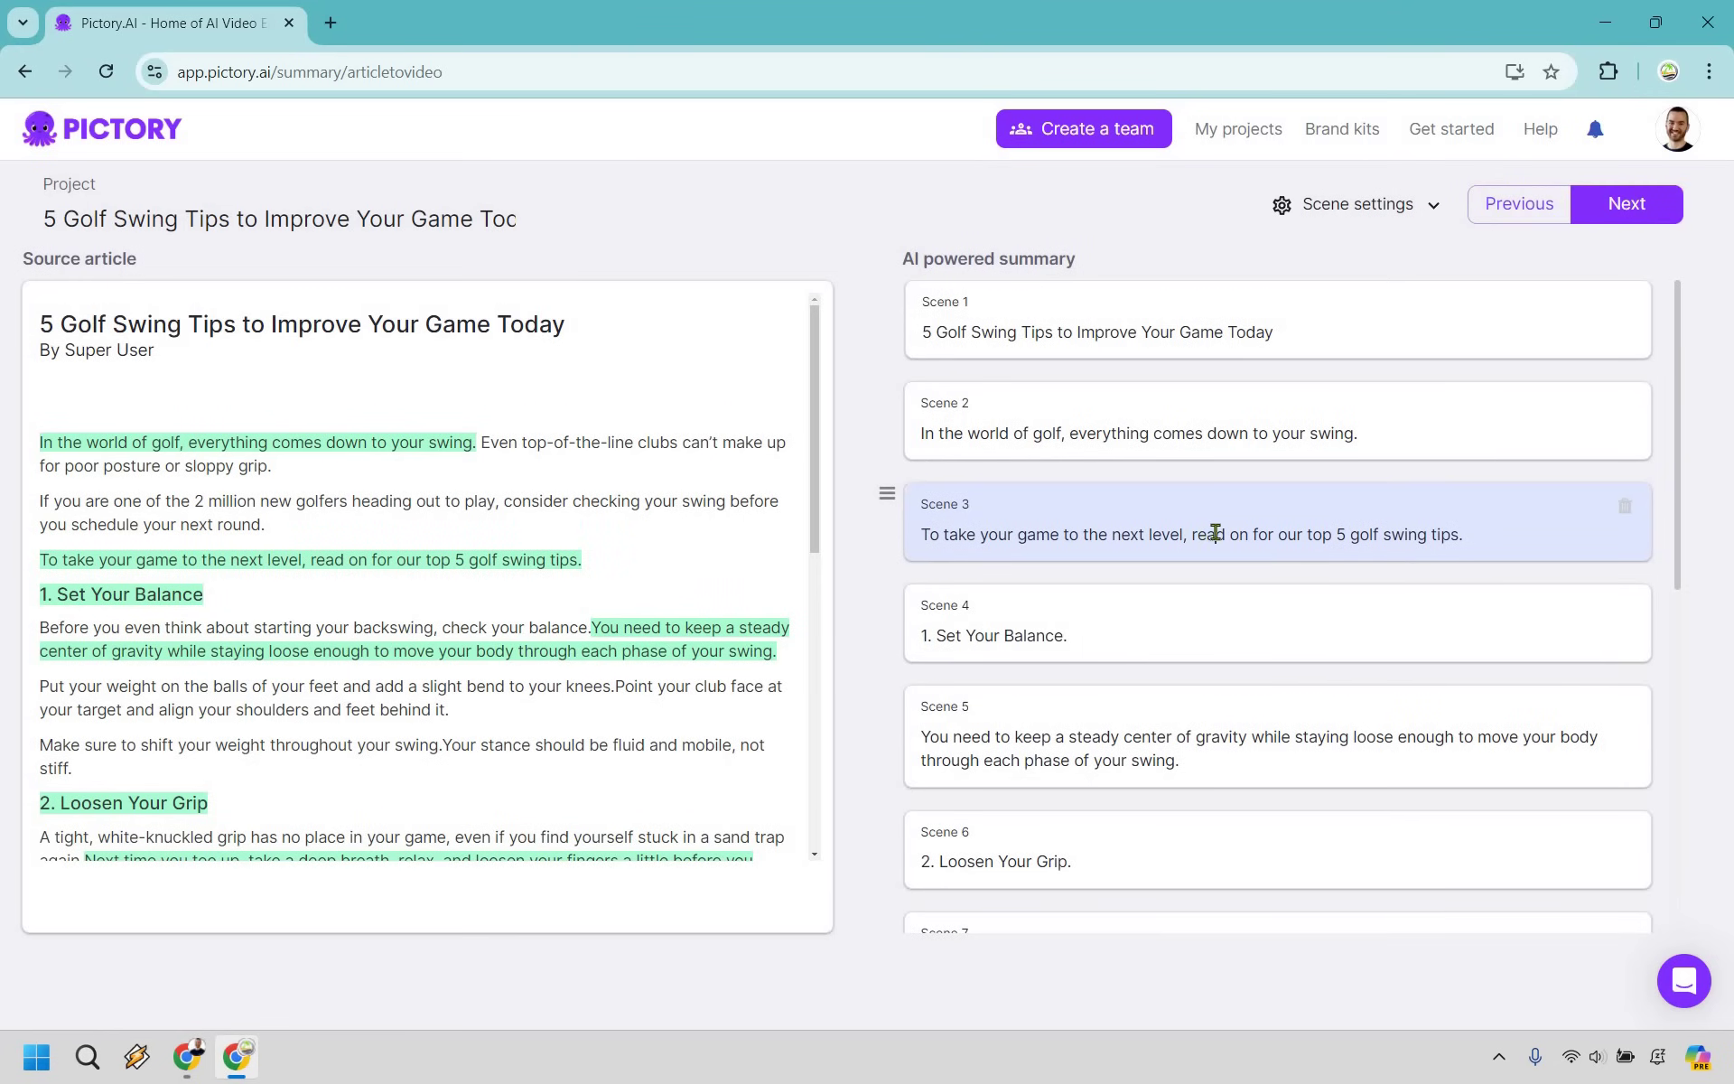
drag(1220, 532, 1224, 532)
text(watch)
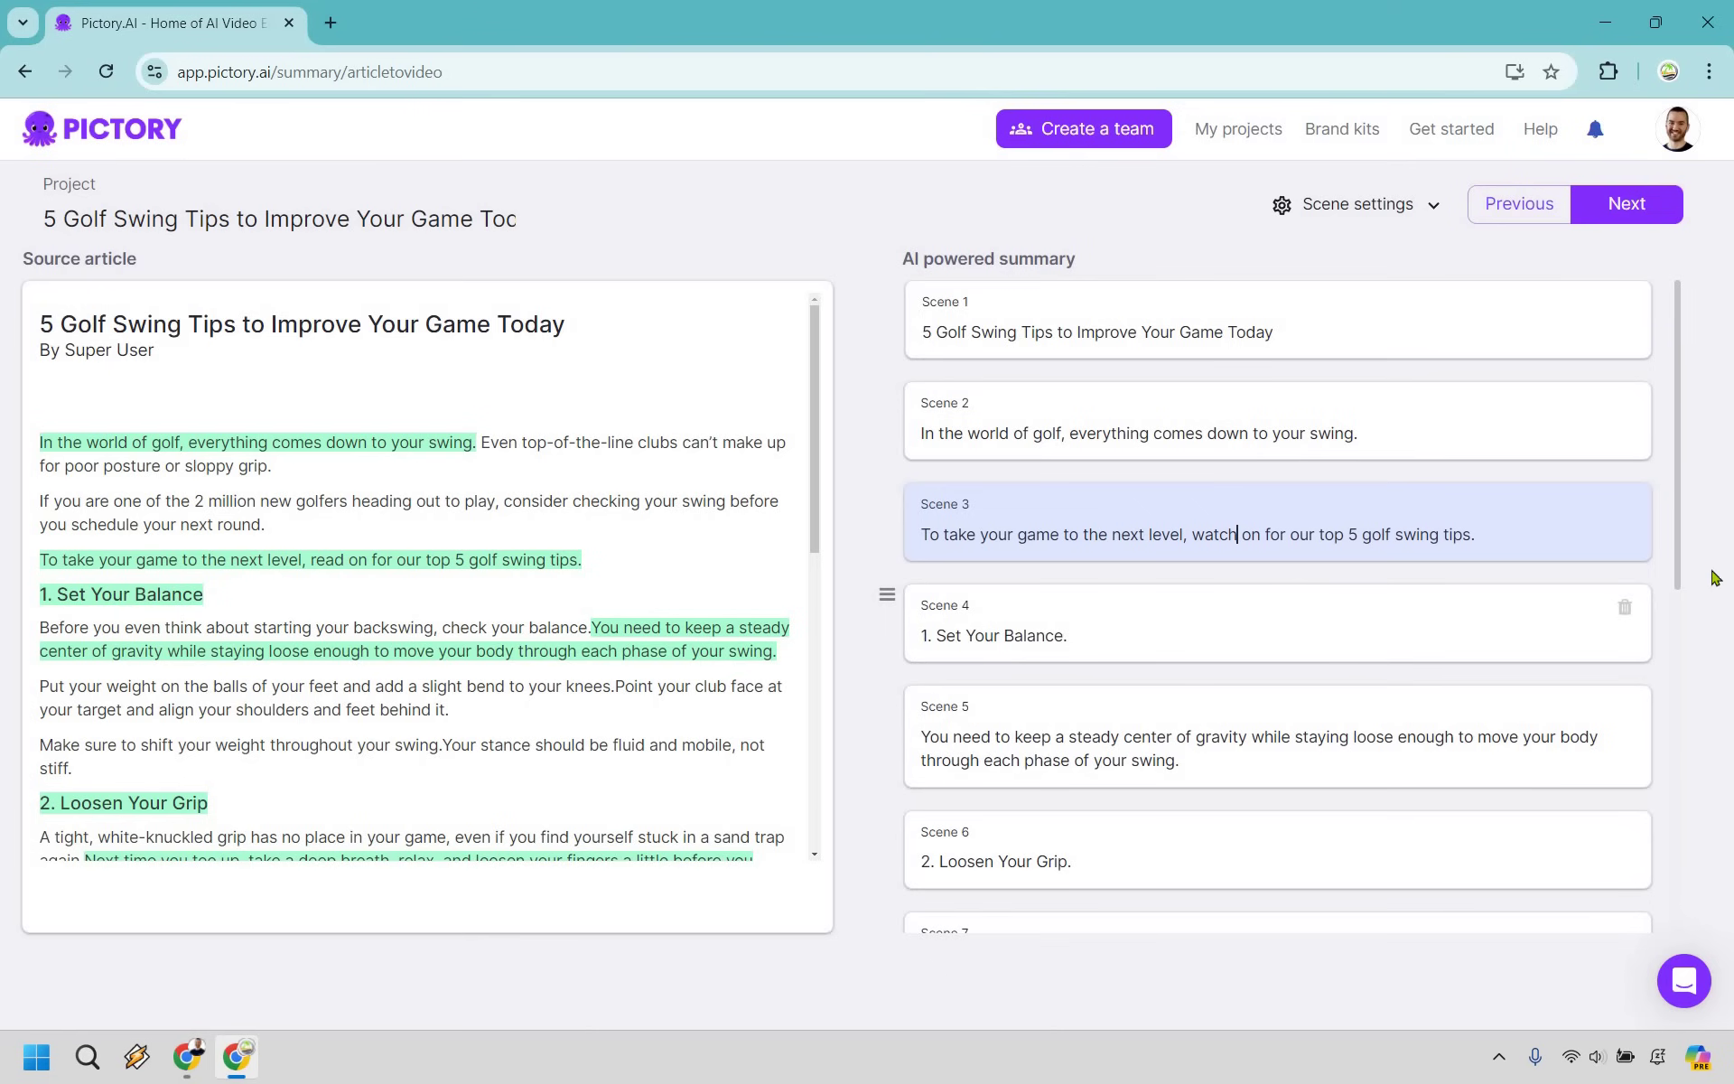
click(1714, 578)
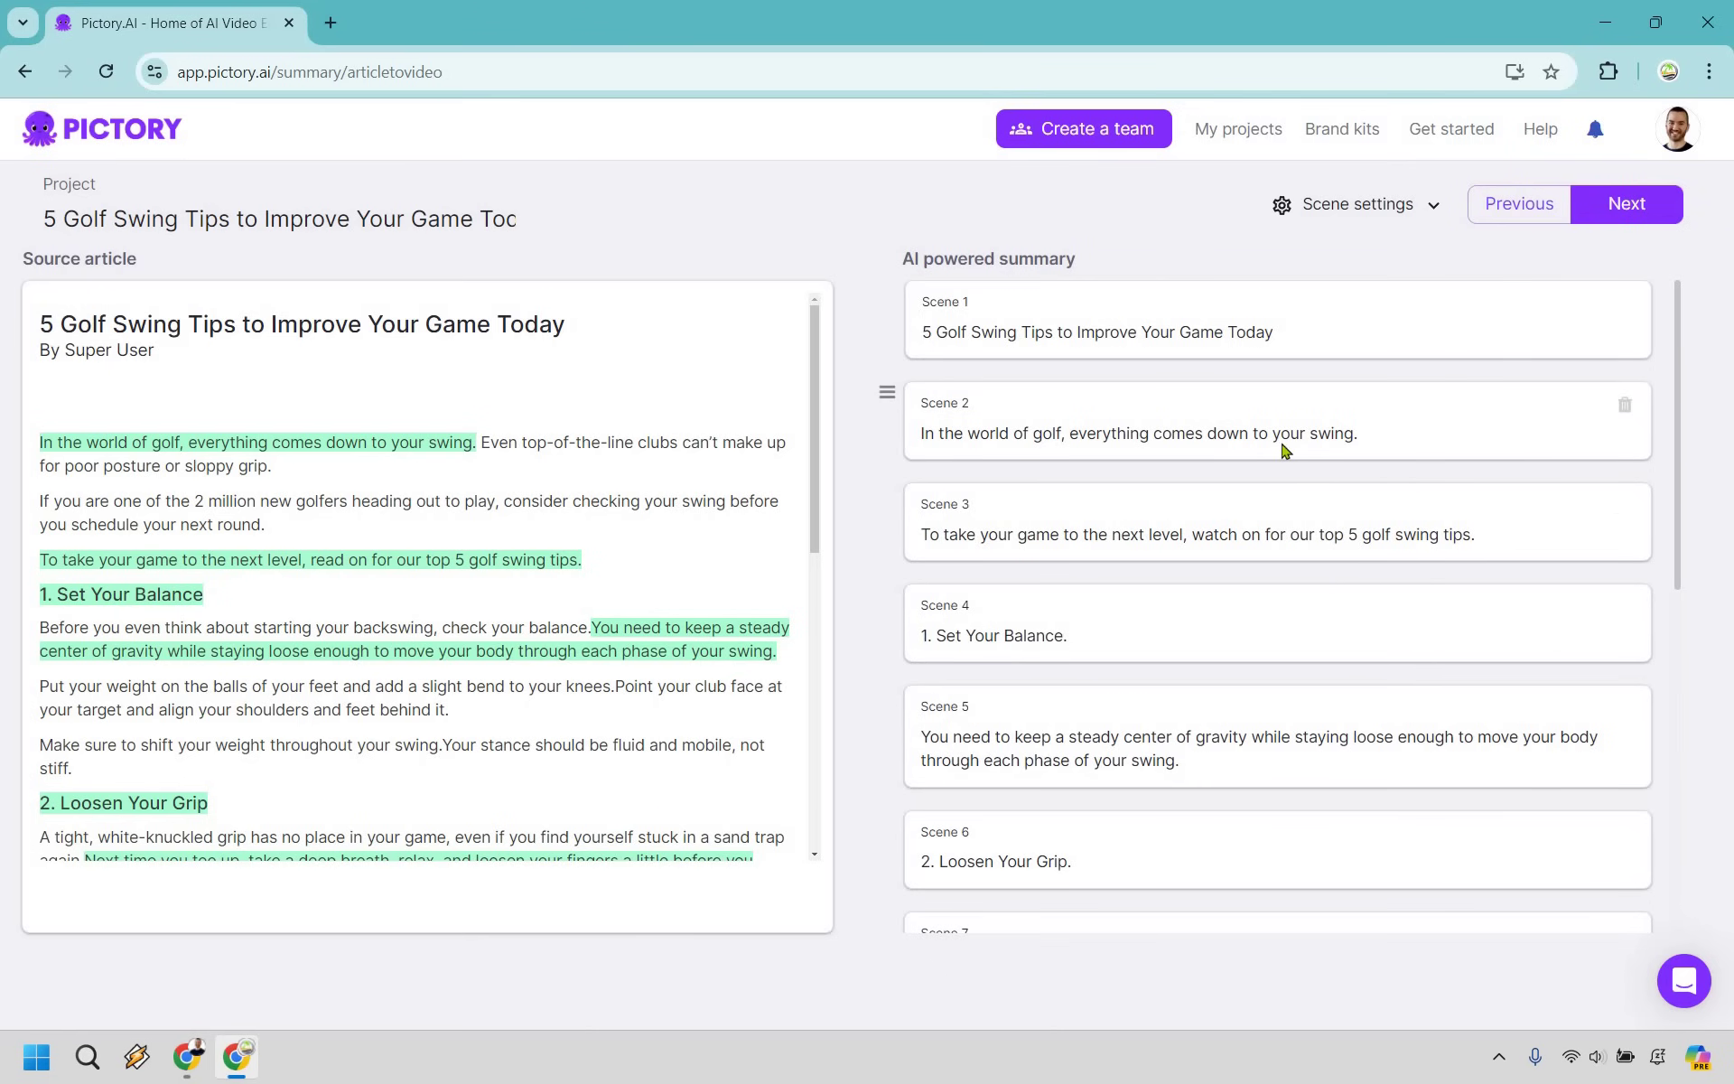
Insert 'golf' before 'swing' so Scene 5 ends 'your golf swing'.
scroll(1283, 449, down, 1)
scroll(1309, 552, down, 1)
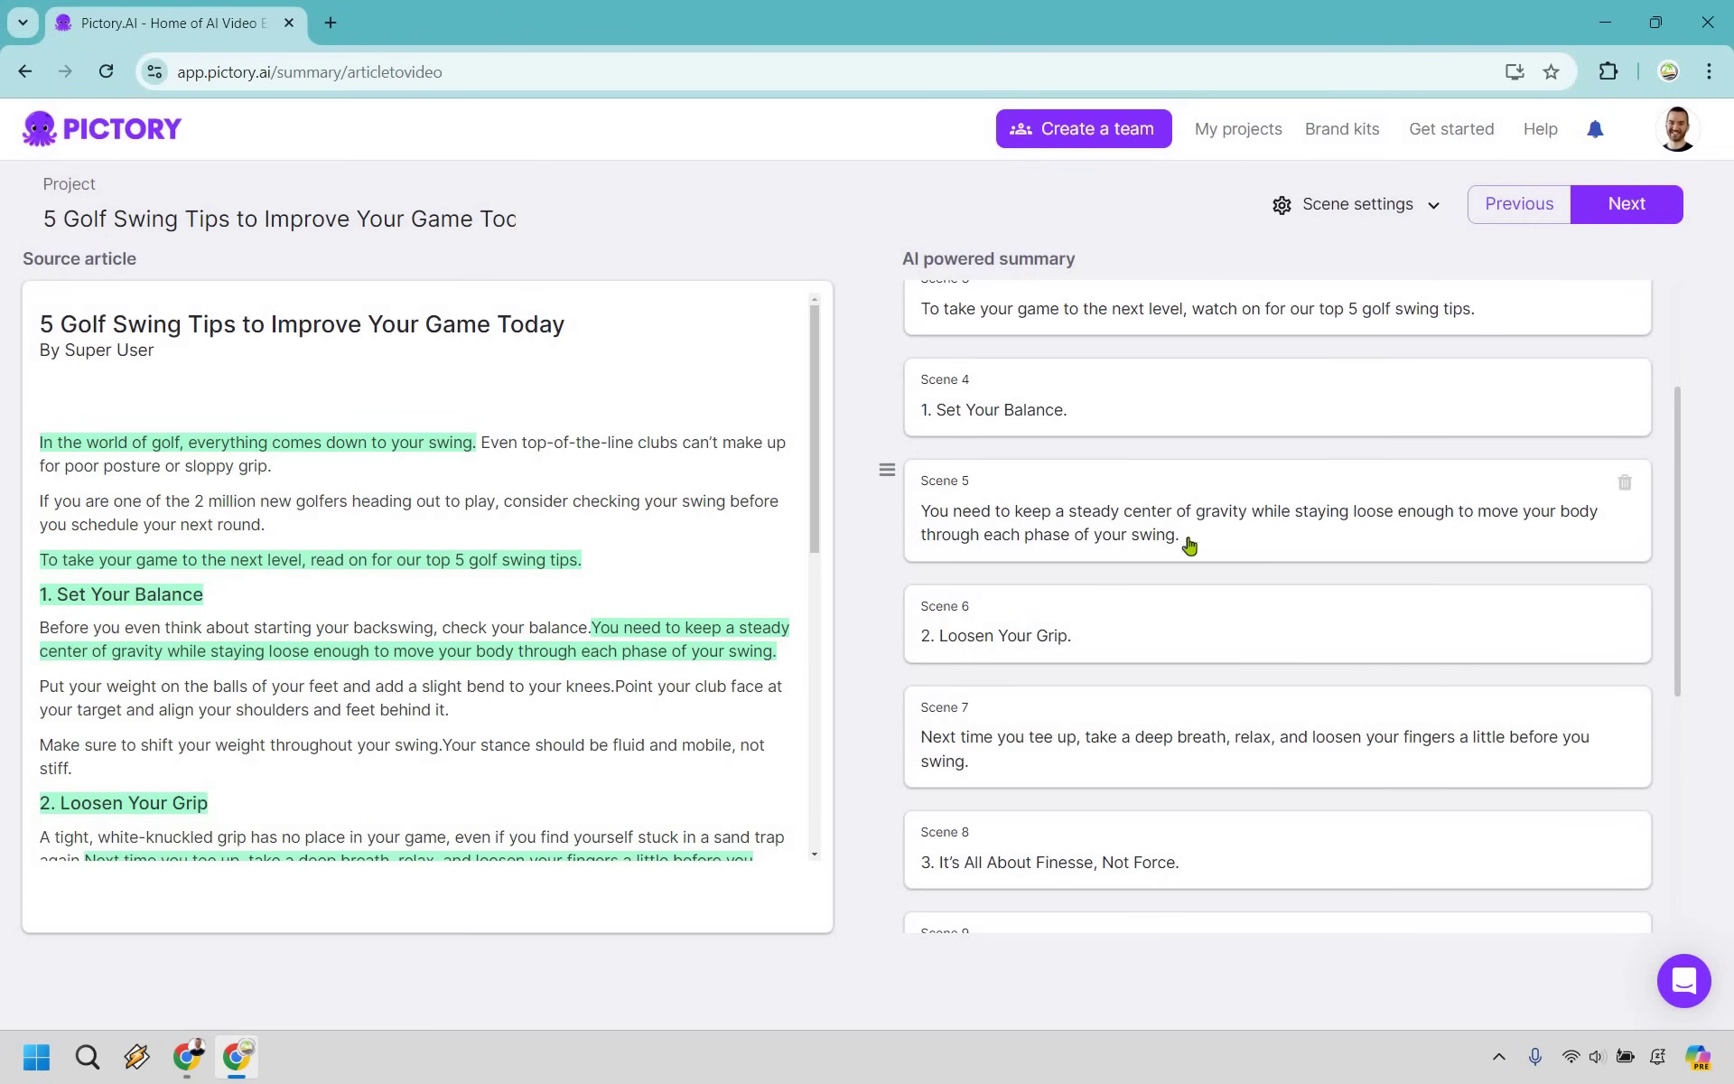
click(1158, 536)
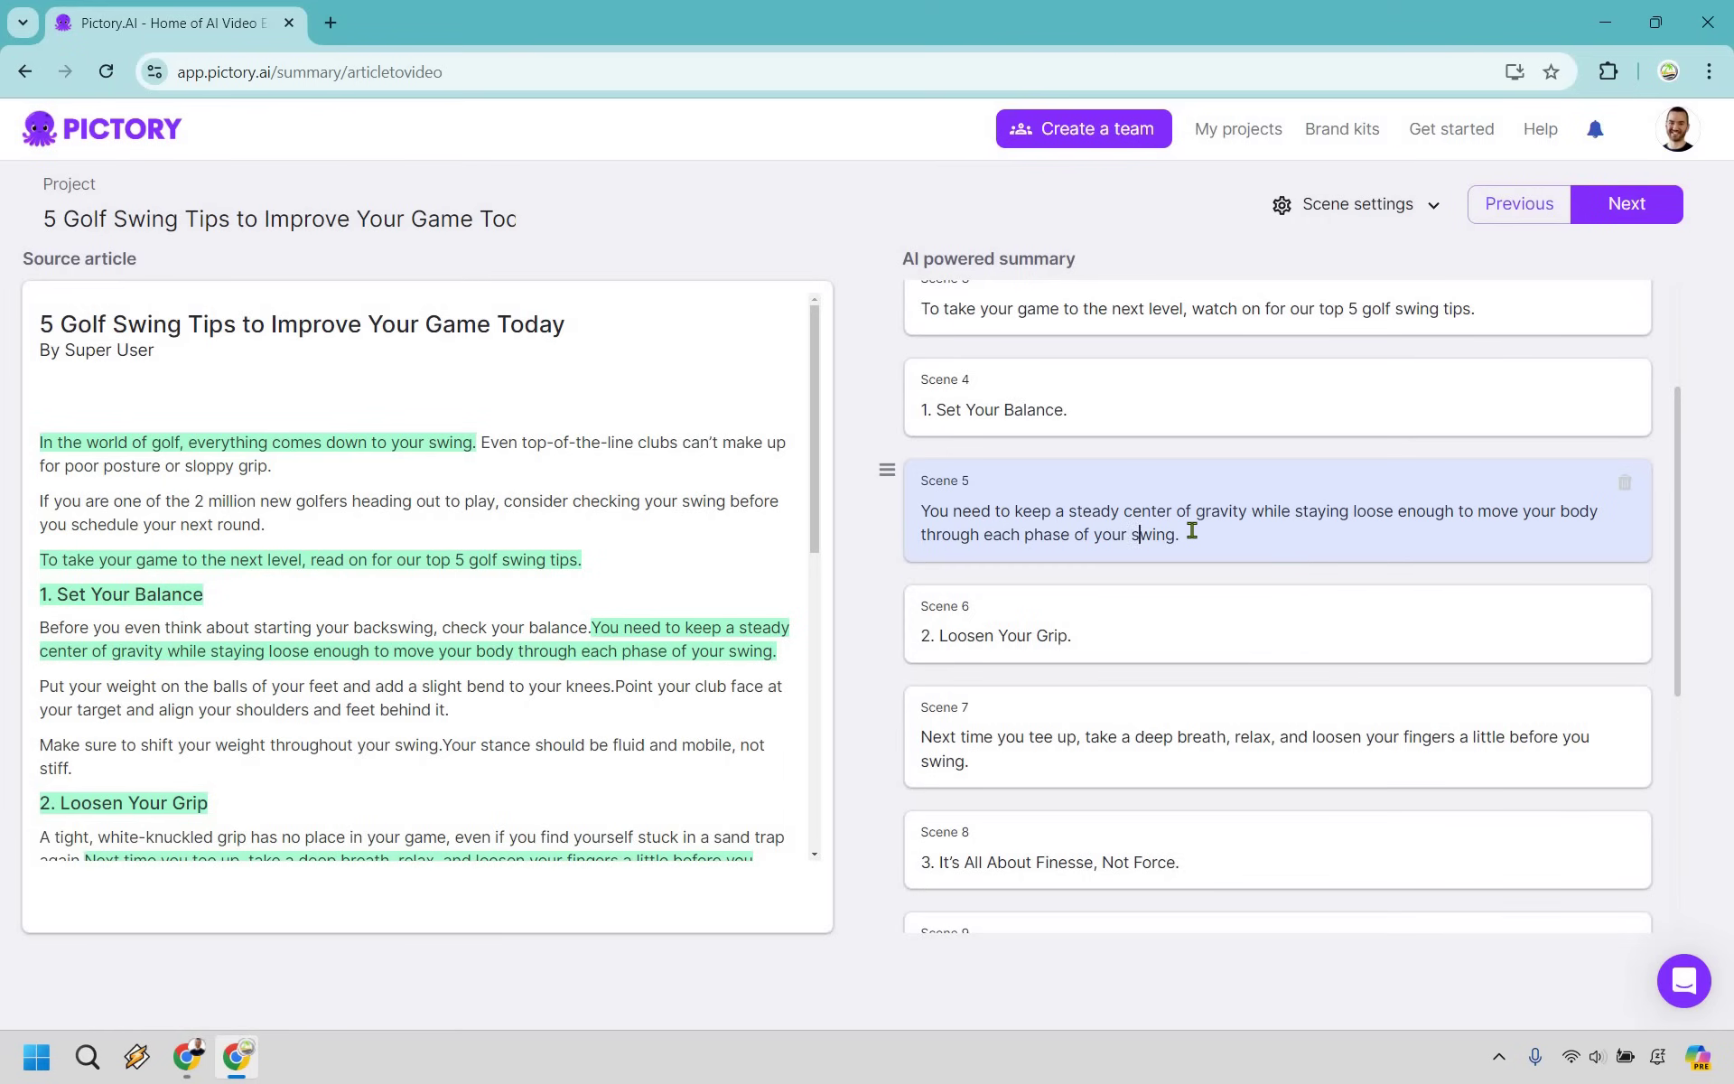
text(golf)
click(1701, 520)
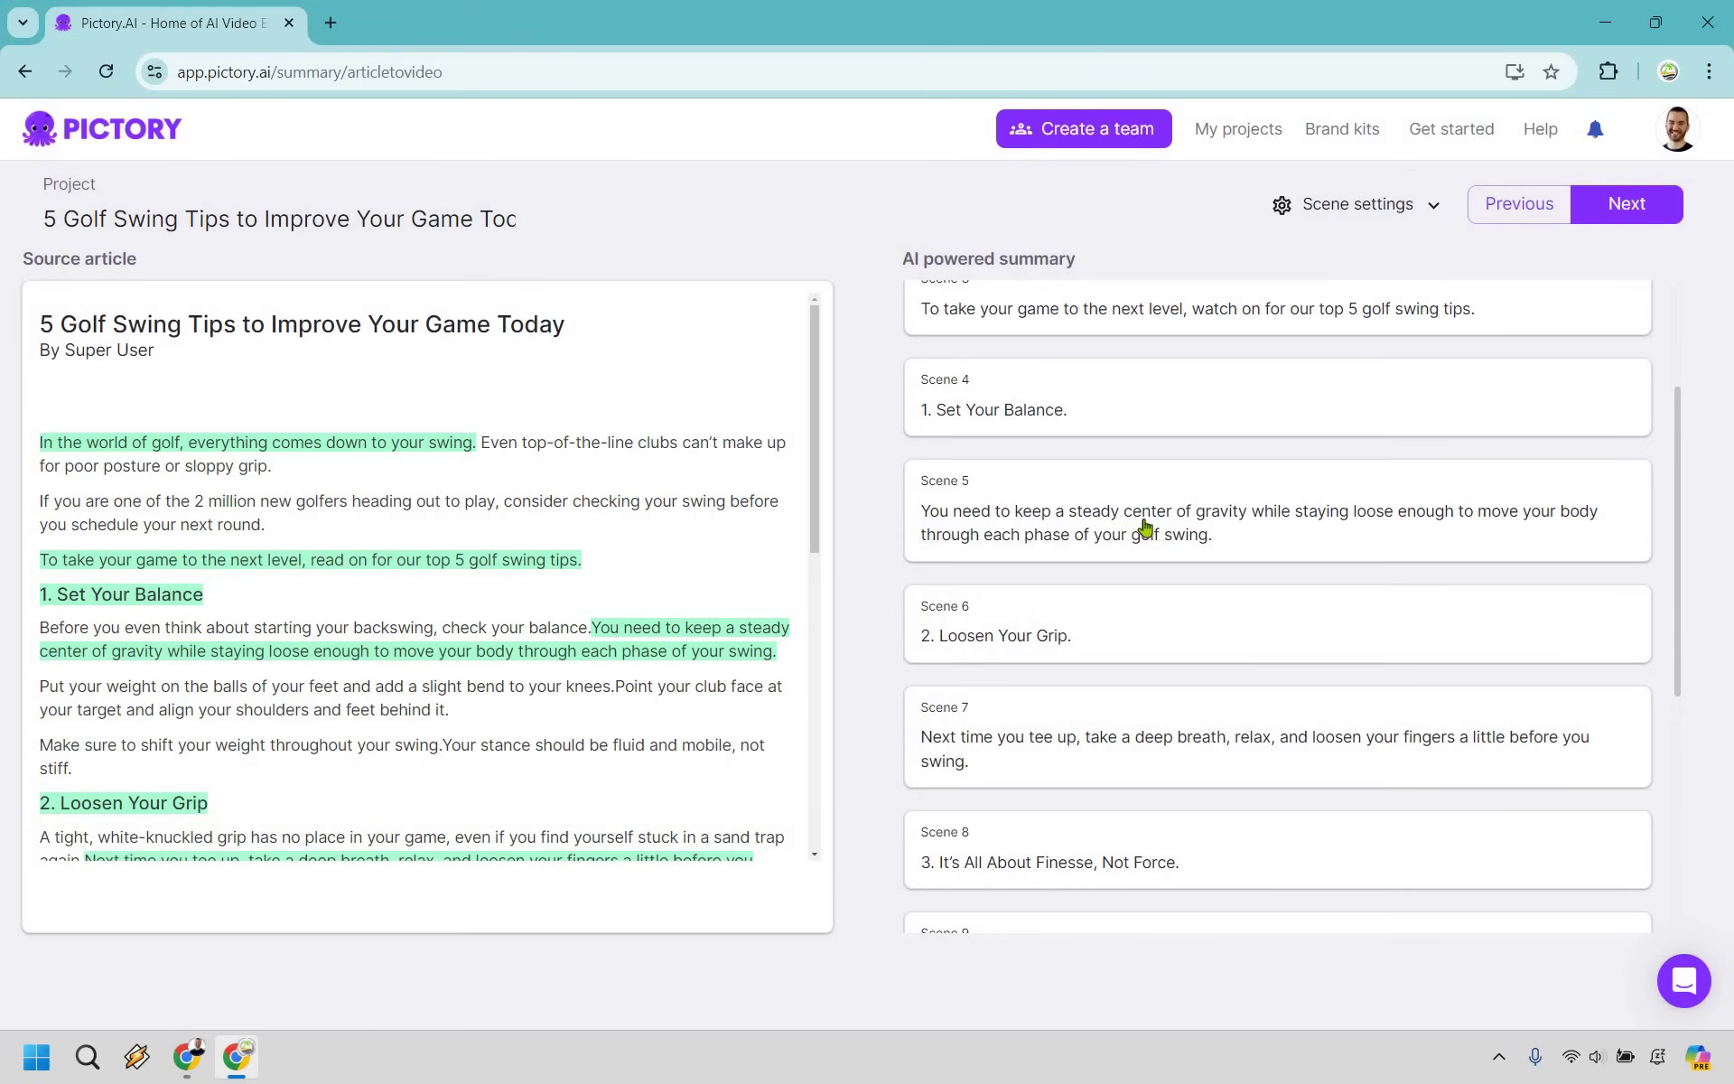
mouse_move(1134, 554)
Retitle Scene 6 'Loosen Your Golf Grip' and end Scene 7 with 'swing the golf club'.
scroll(1020, 515, down, 1)
click(1011, 523)
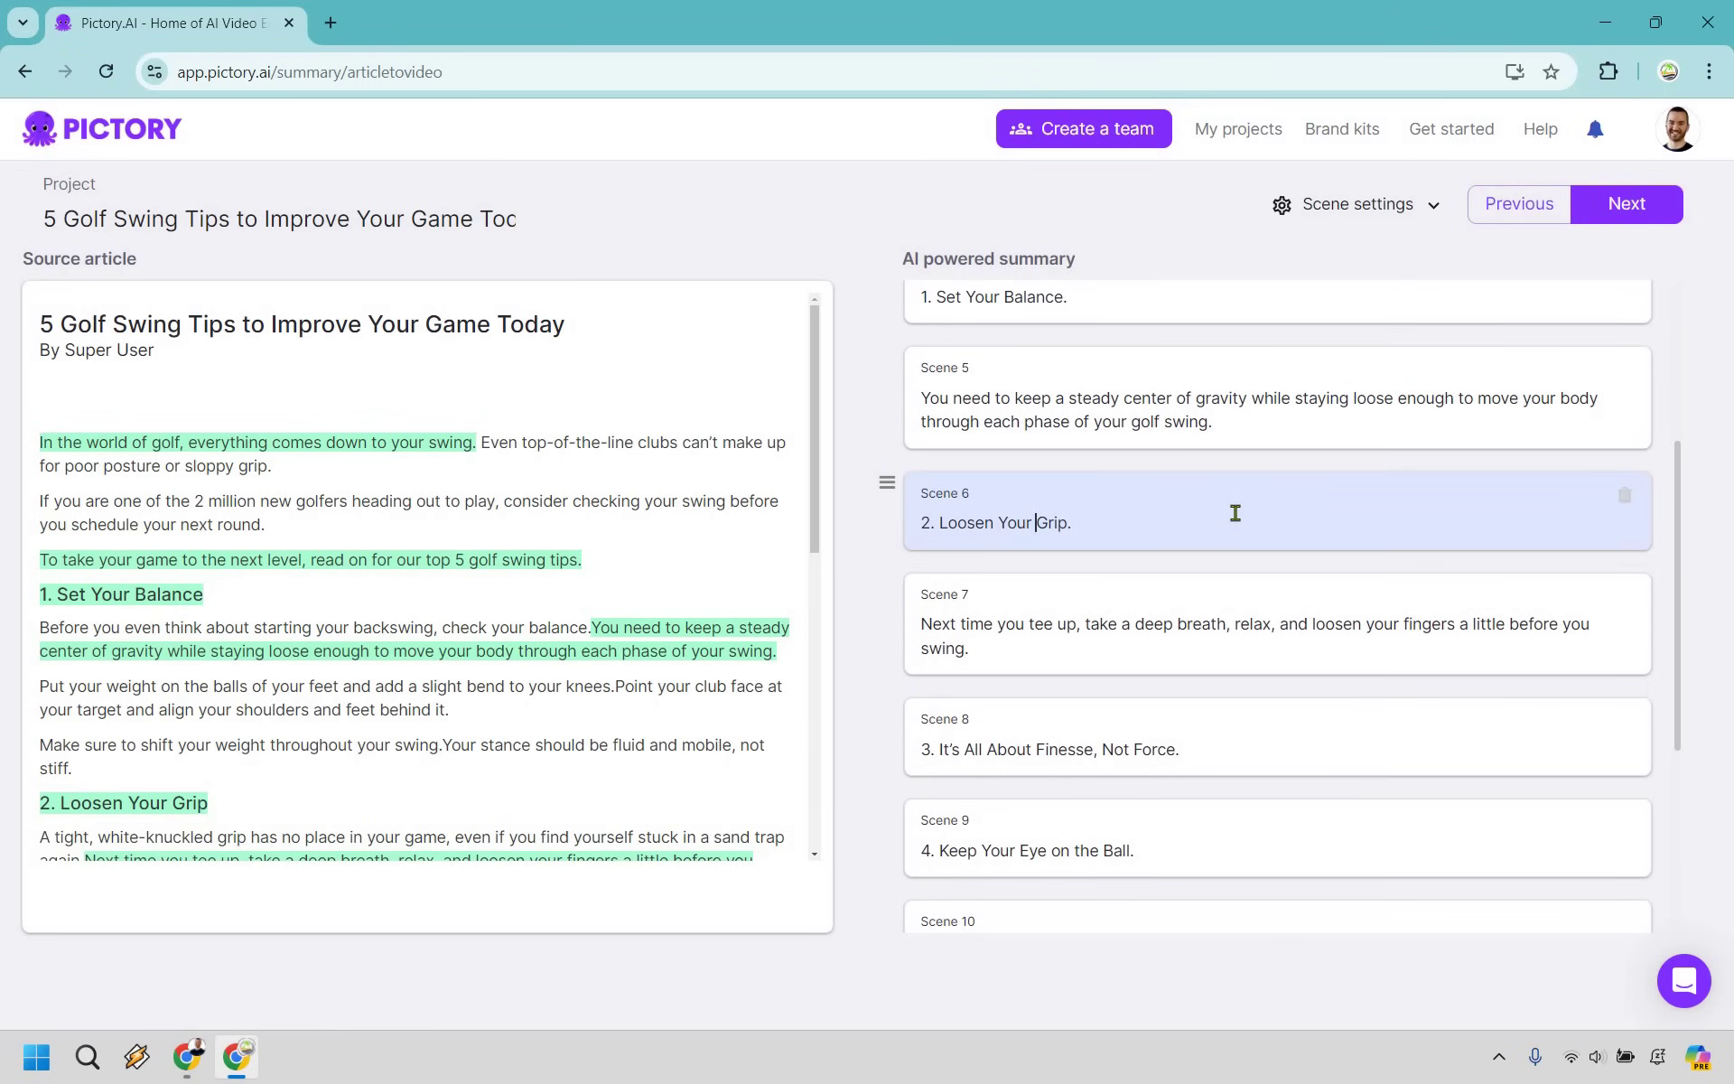
text(Golf)
scroll(1123, 539, down, 1)
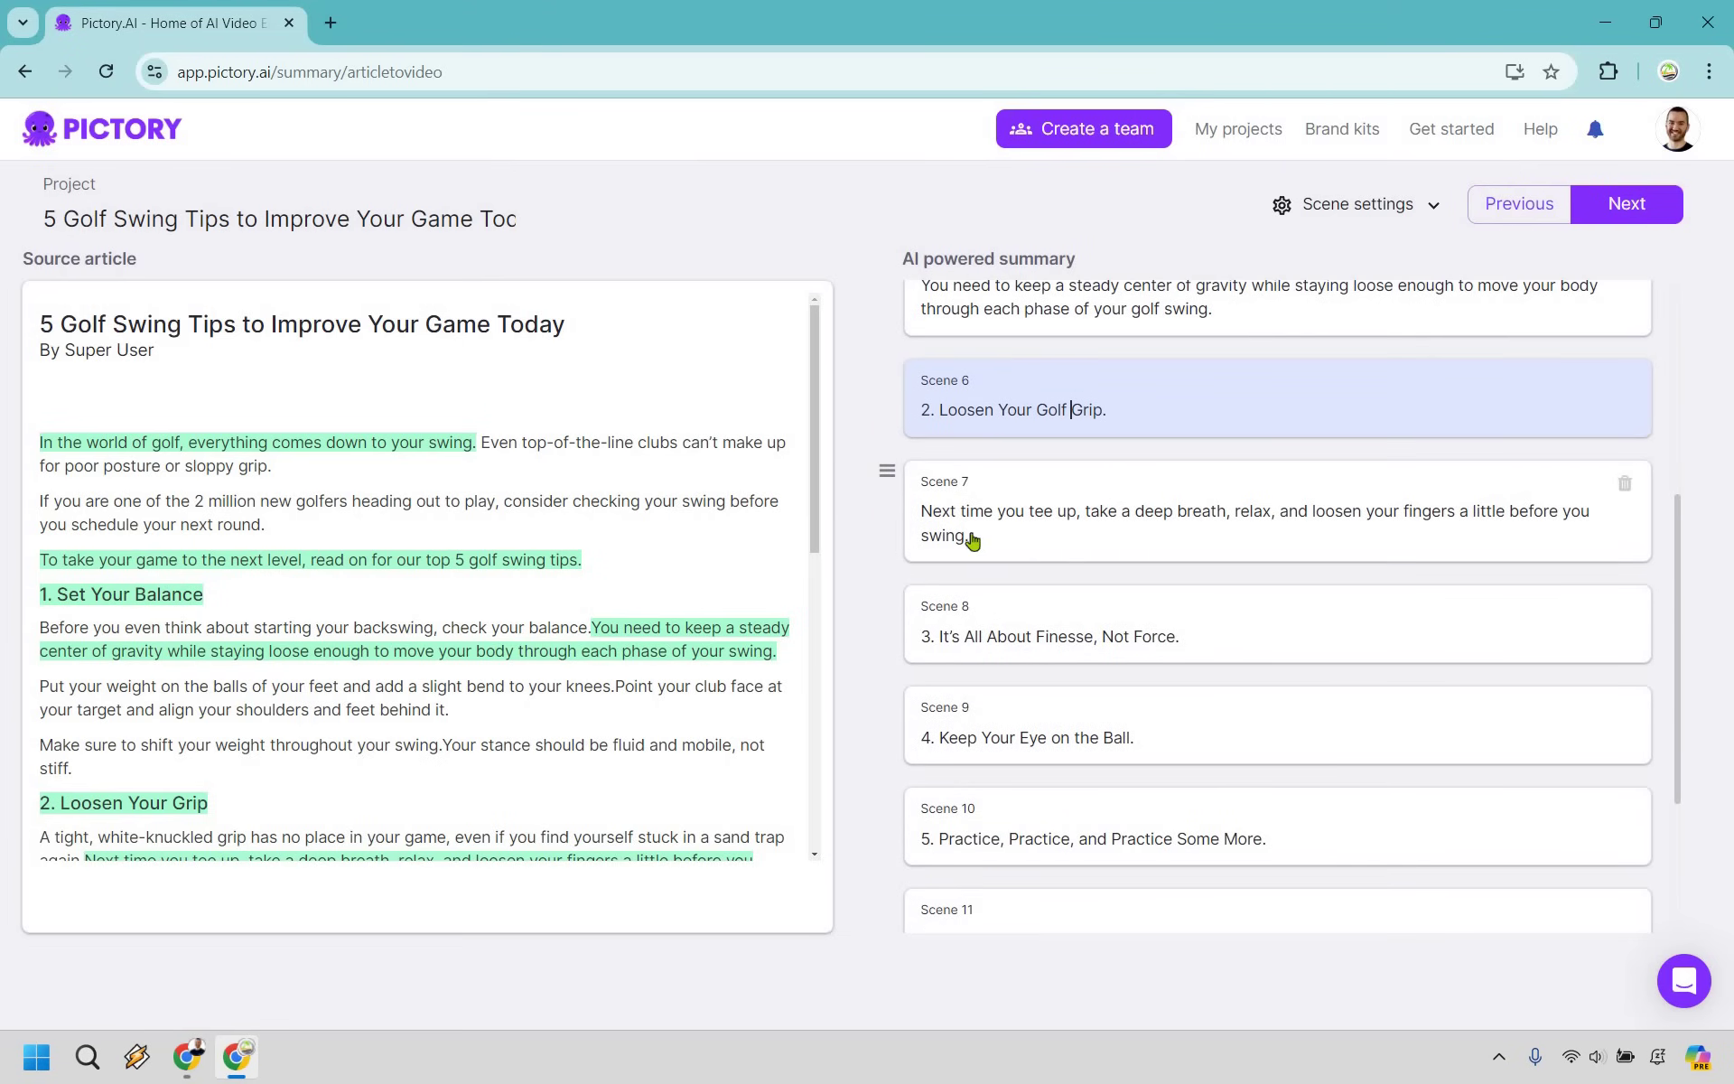
click(1061, 556)
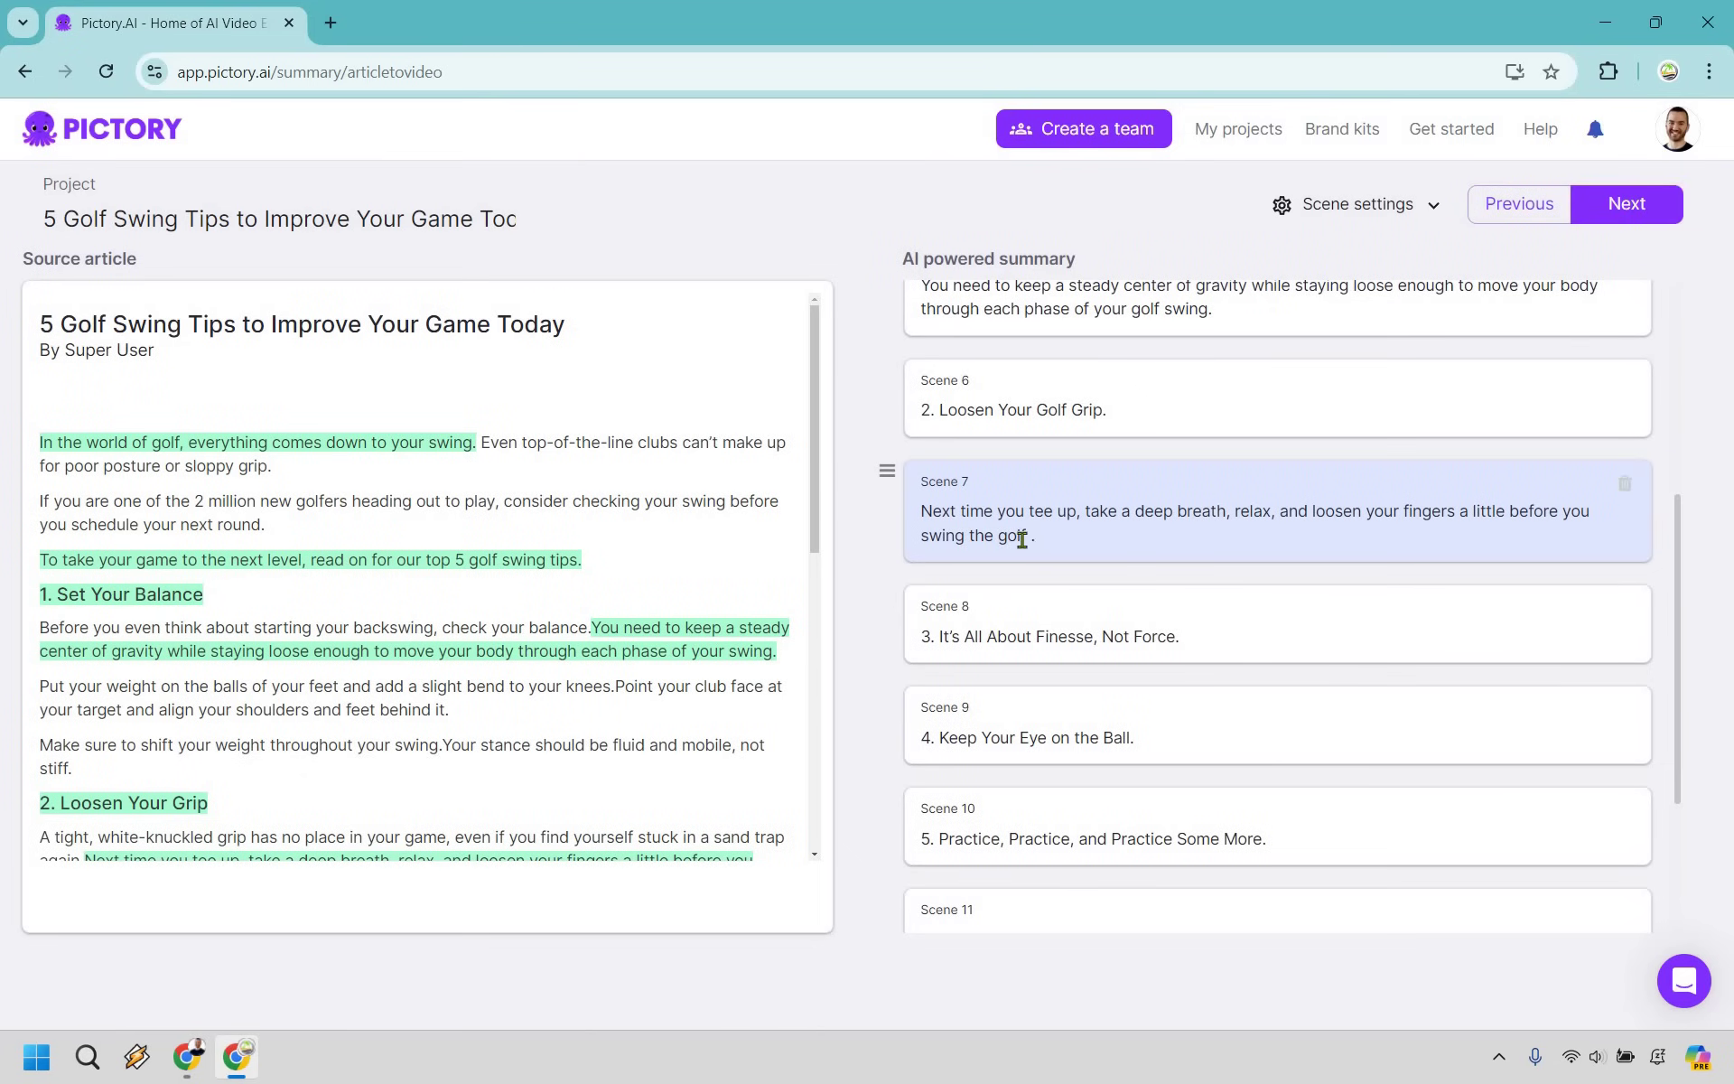
text(ub)
Add the 'It can be tempting… hold back' sentence as Scene 9.
scroll(381, 528, down, 6)
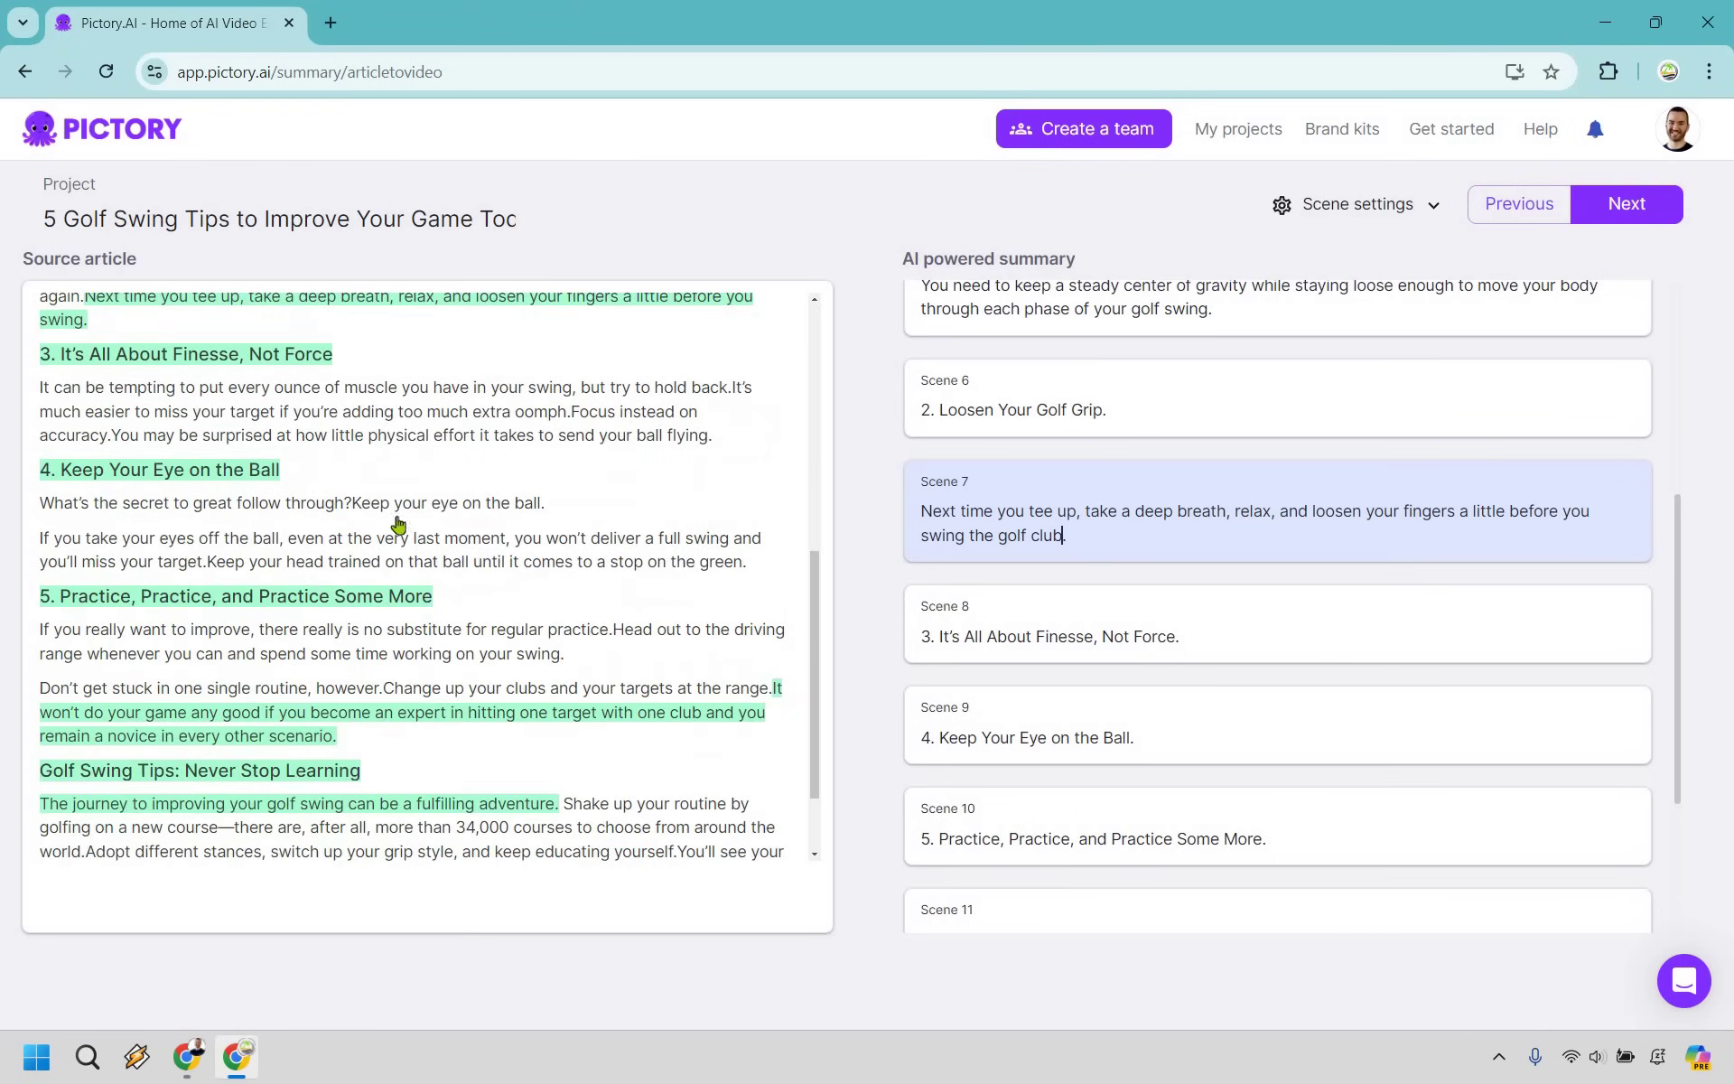
scroll(346, 494, up, 1)
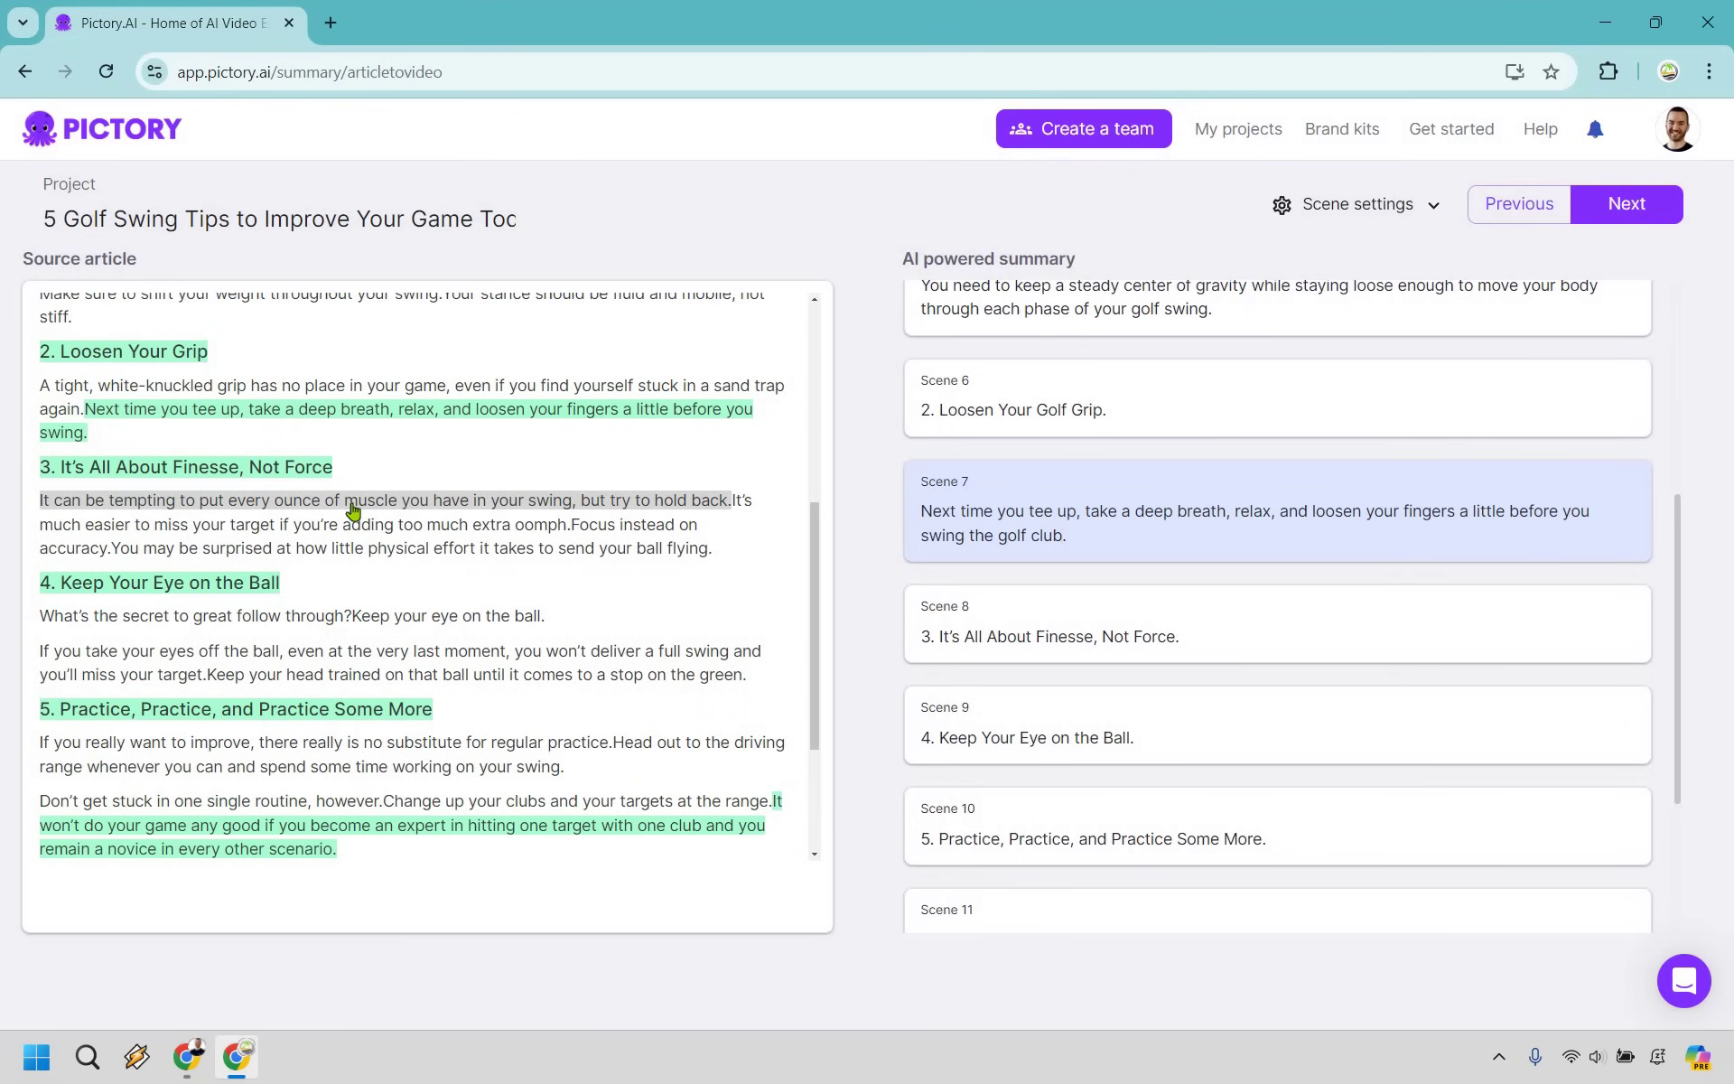
click(353, 511)
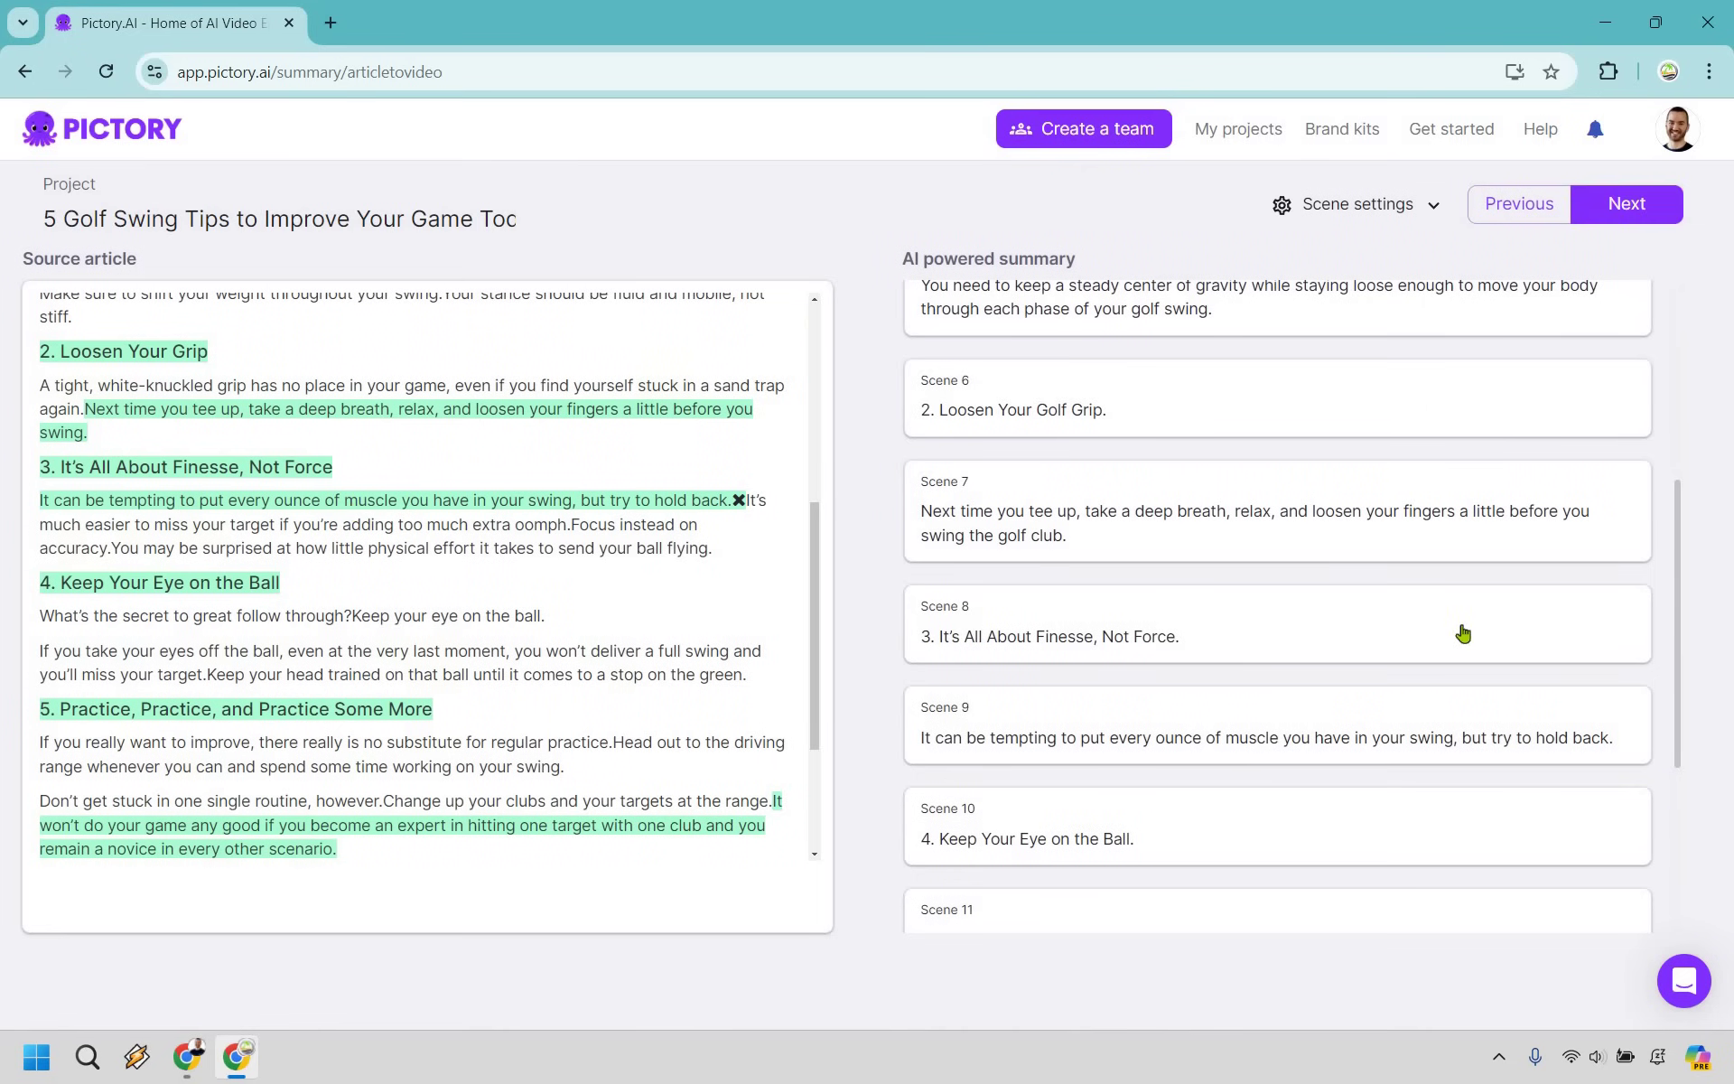
scroll(1418, 625, down, 1)
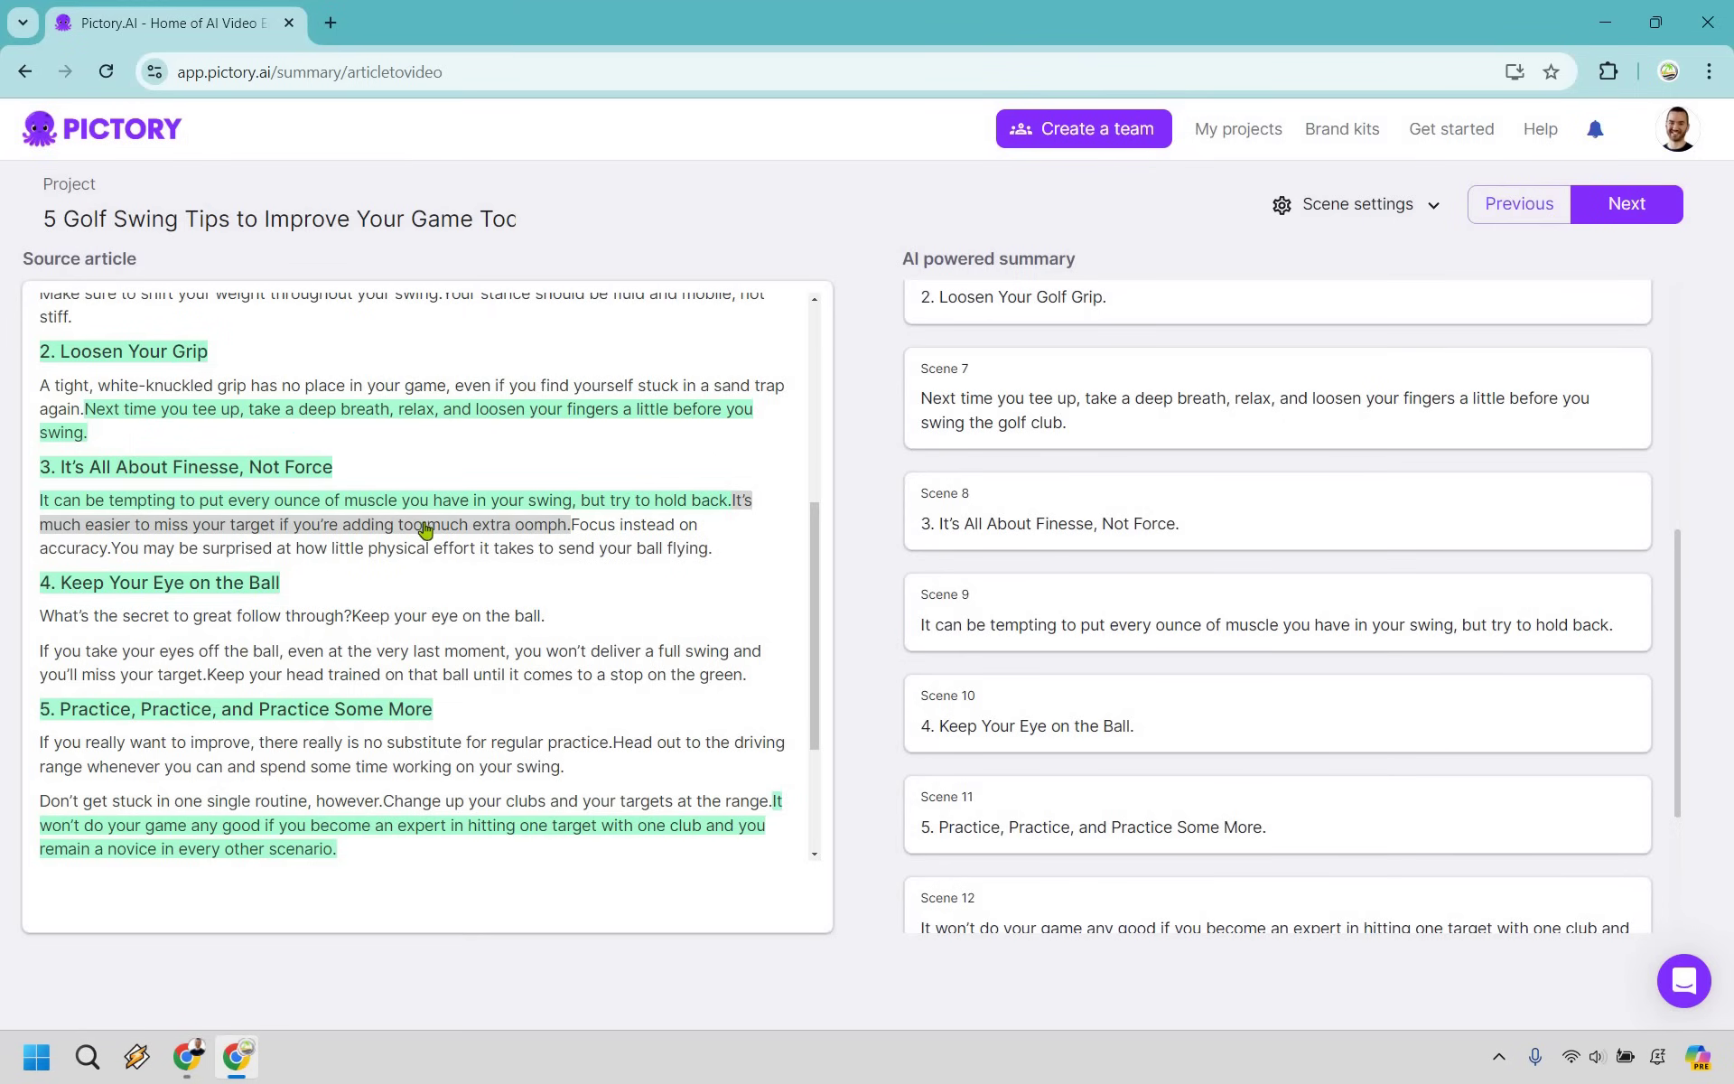
Add the accuracy and follow-through sentences as scenes; make Scene 13 'Keep your eye on the golf ball.'.
click(669, 526)
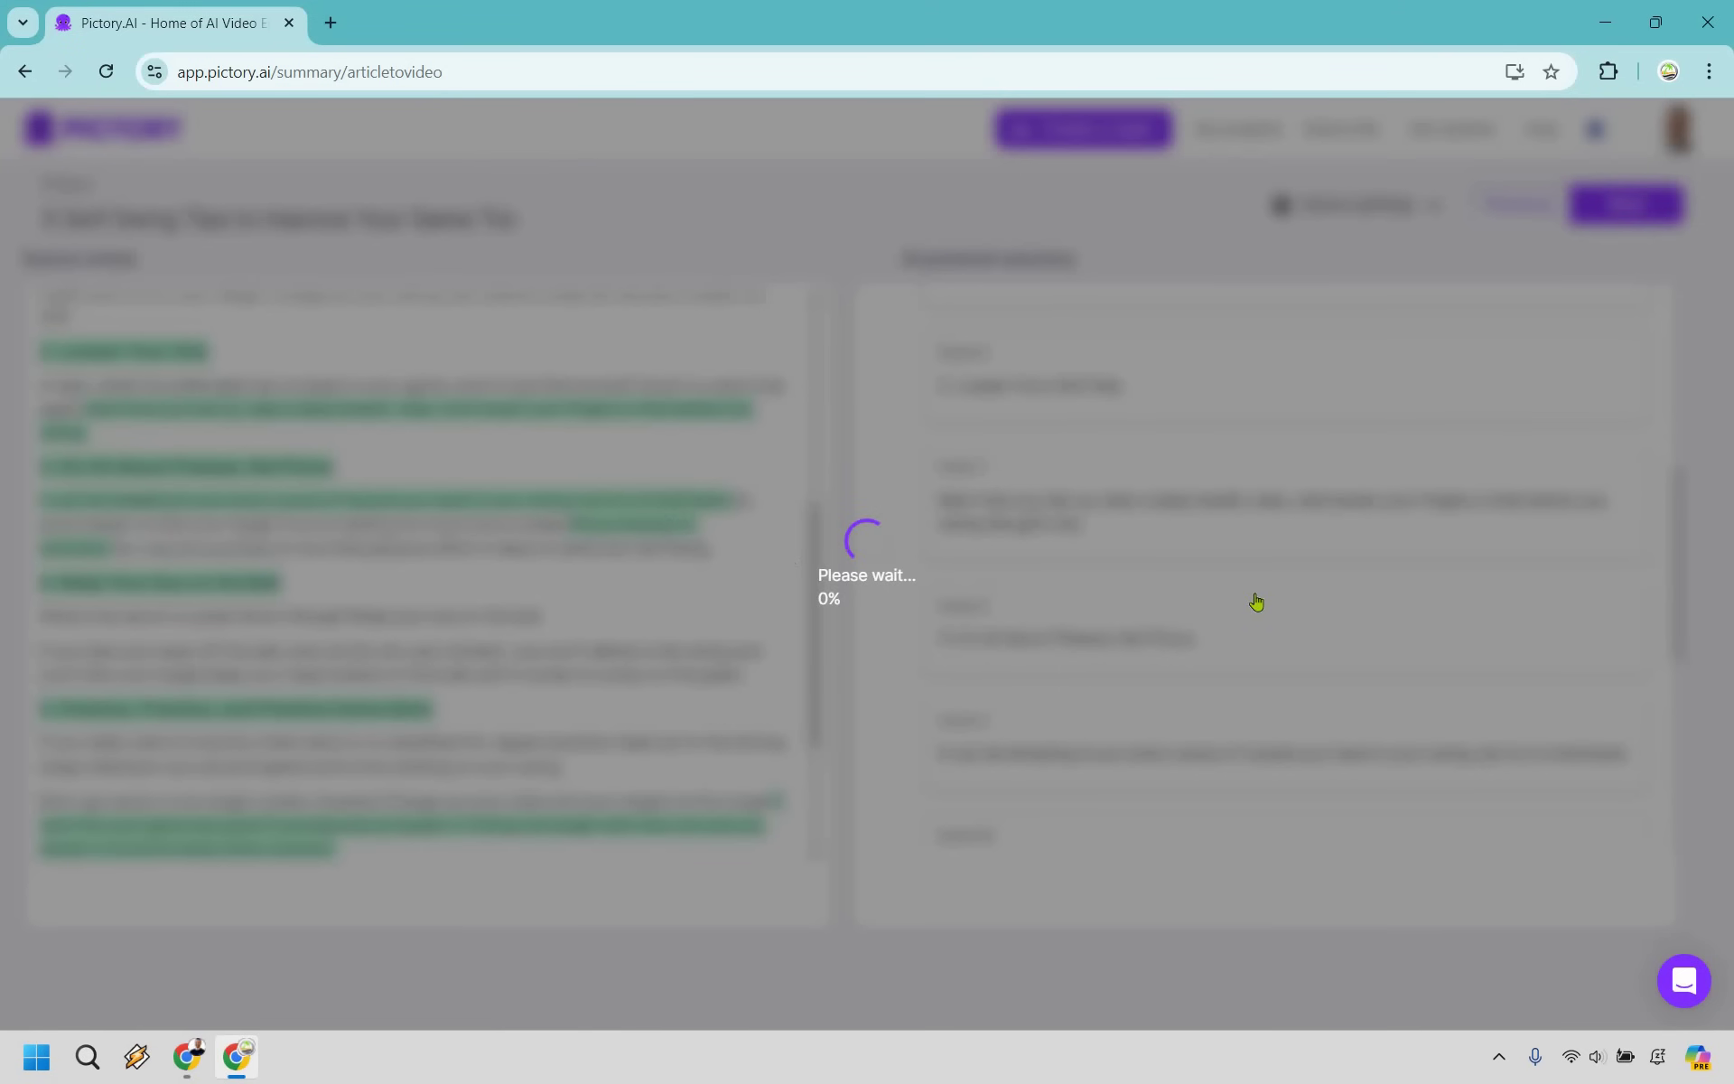
scroll(1242, 592, down, 2)
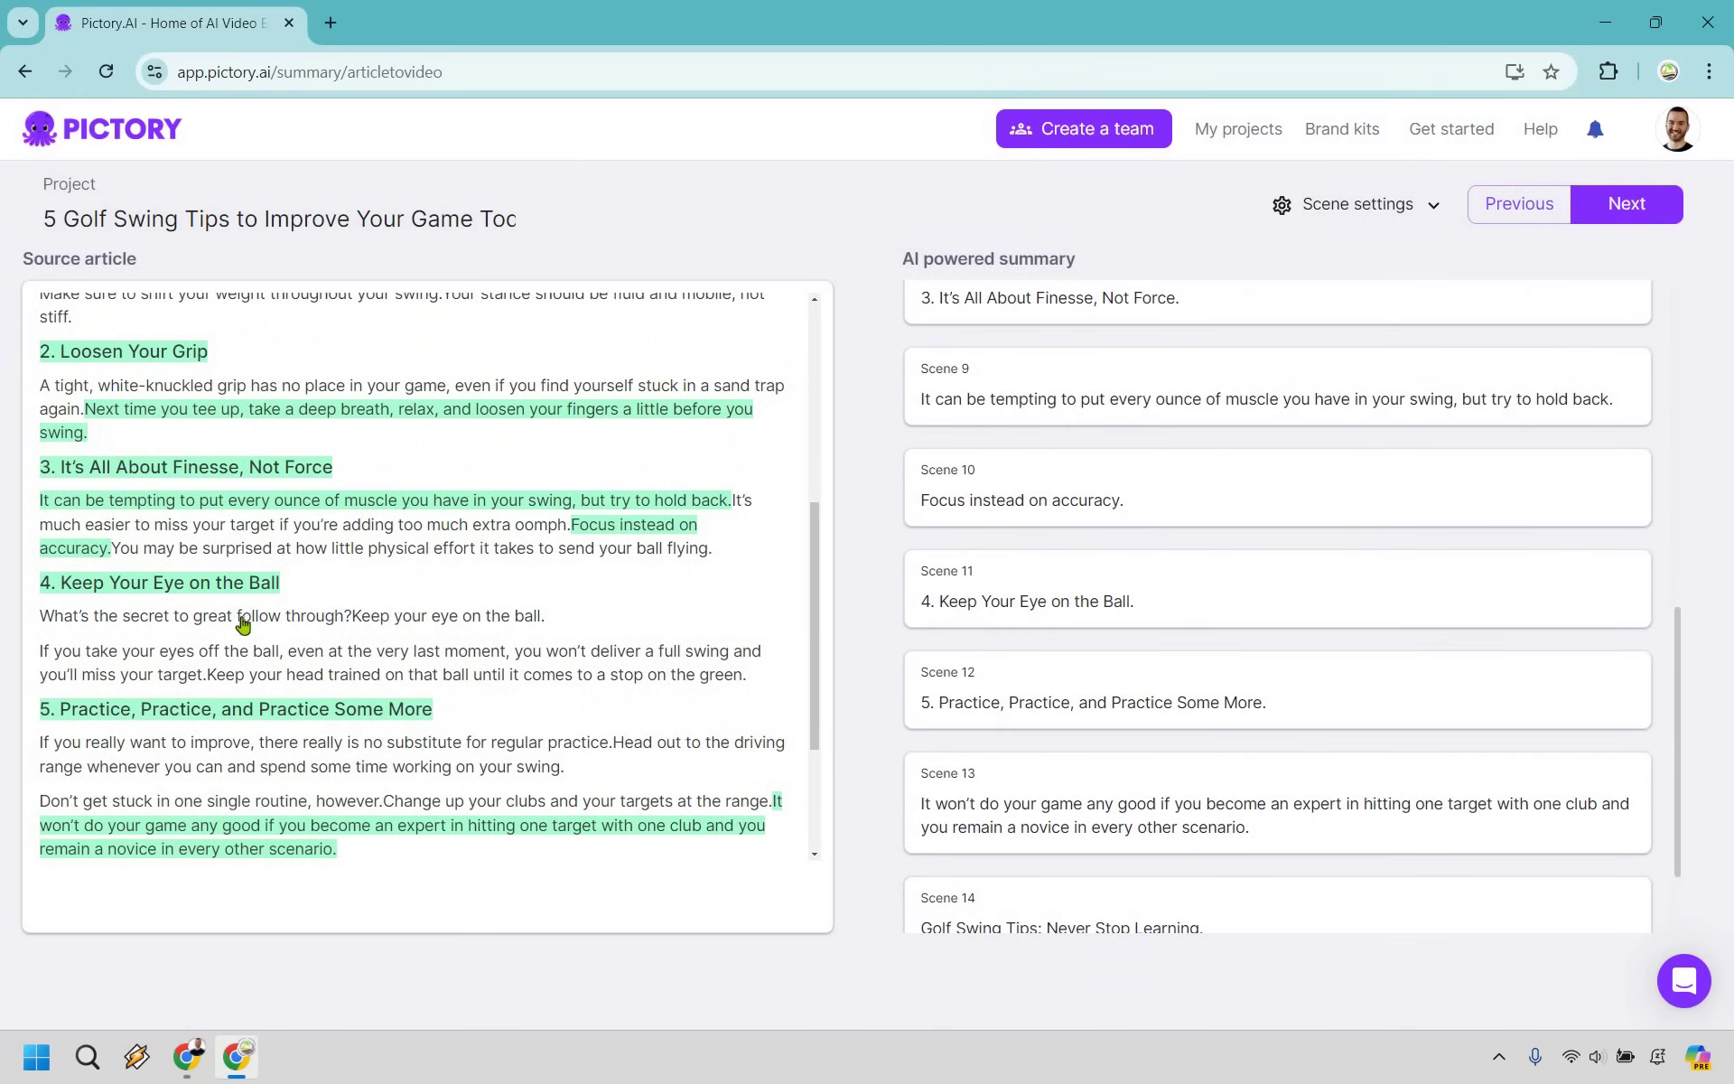
click(242, 621)
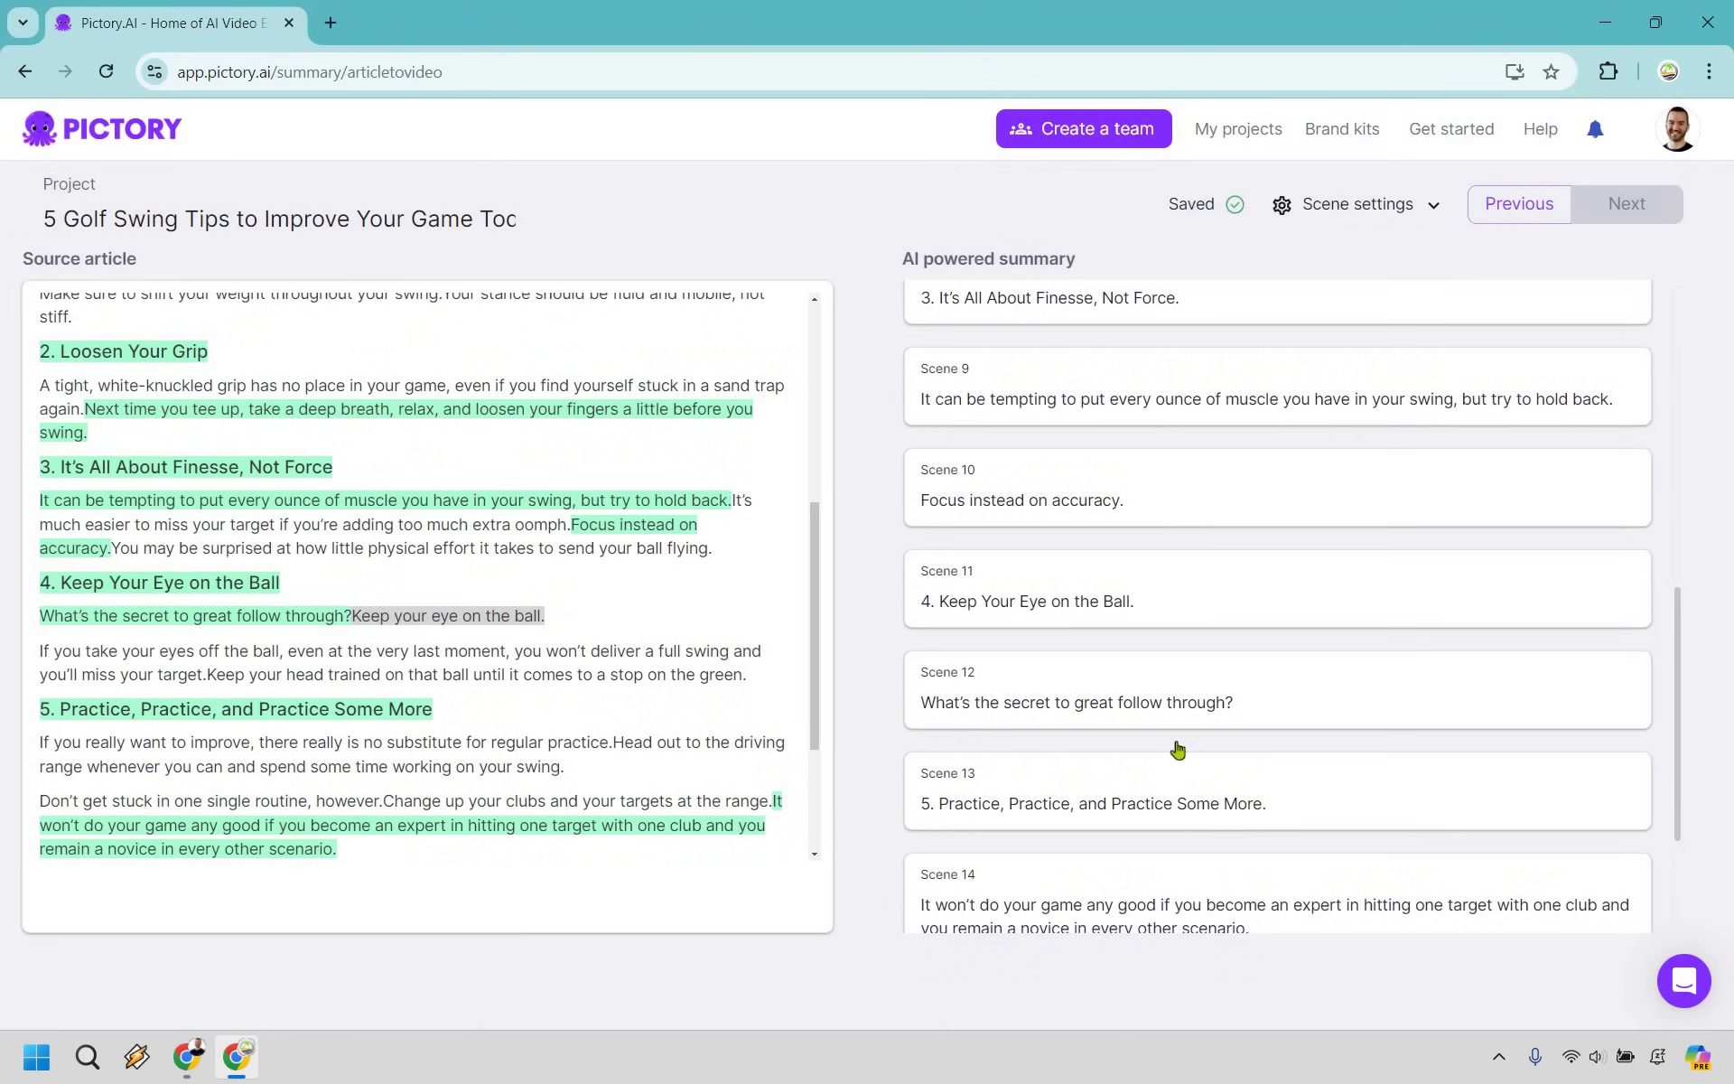
scroll(1084, 694, down, 1)
click(1080, 693)
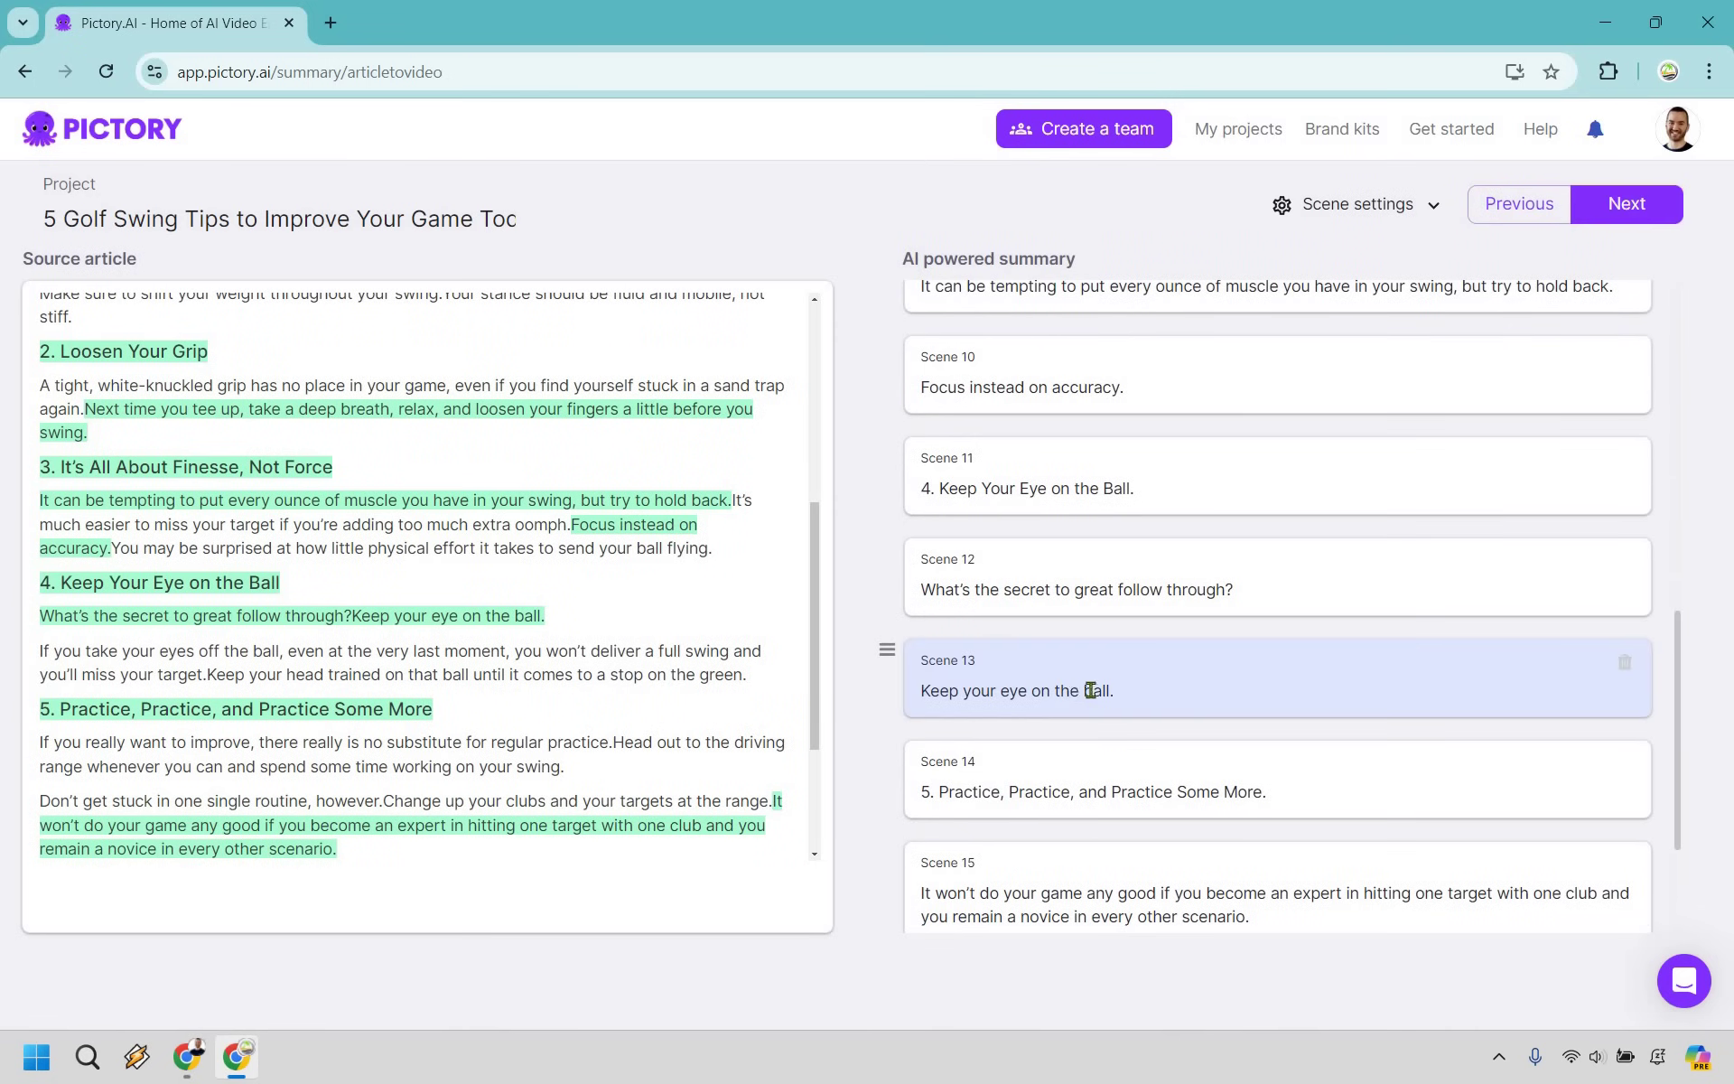
text(golf)
click(526, 603)
Delete the Never Stop Learning scene and continue to the storyboard.
scroll(393, 553, down, 2)
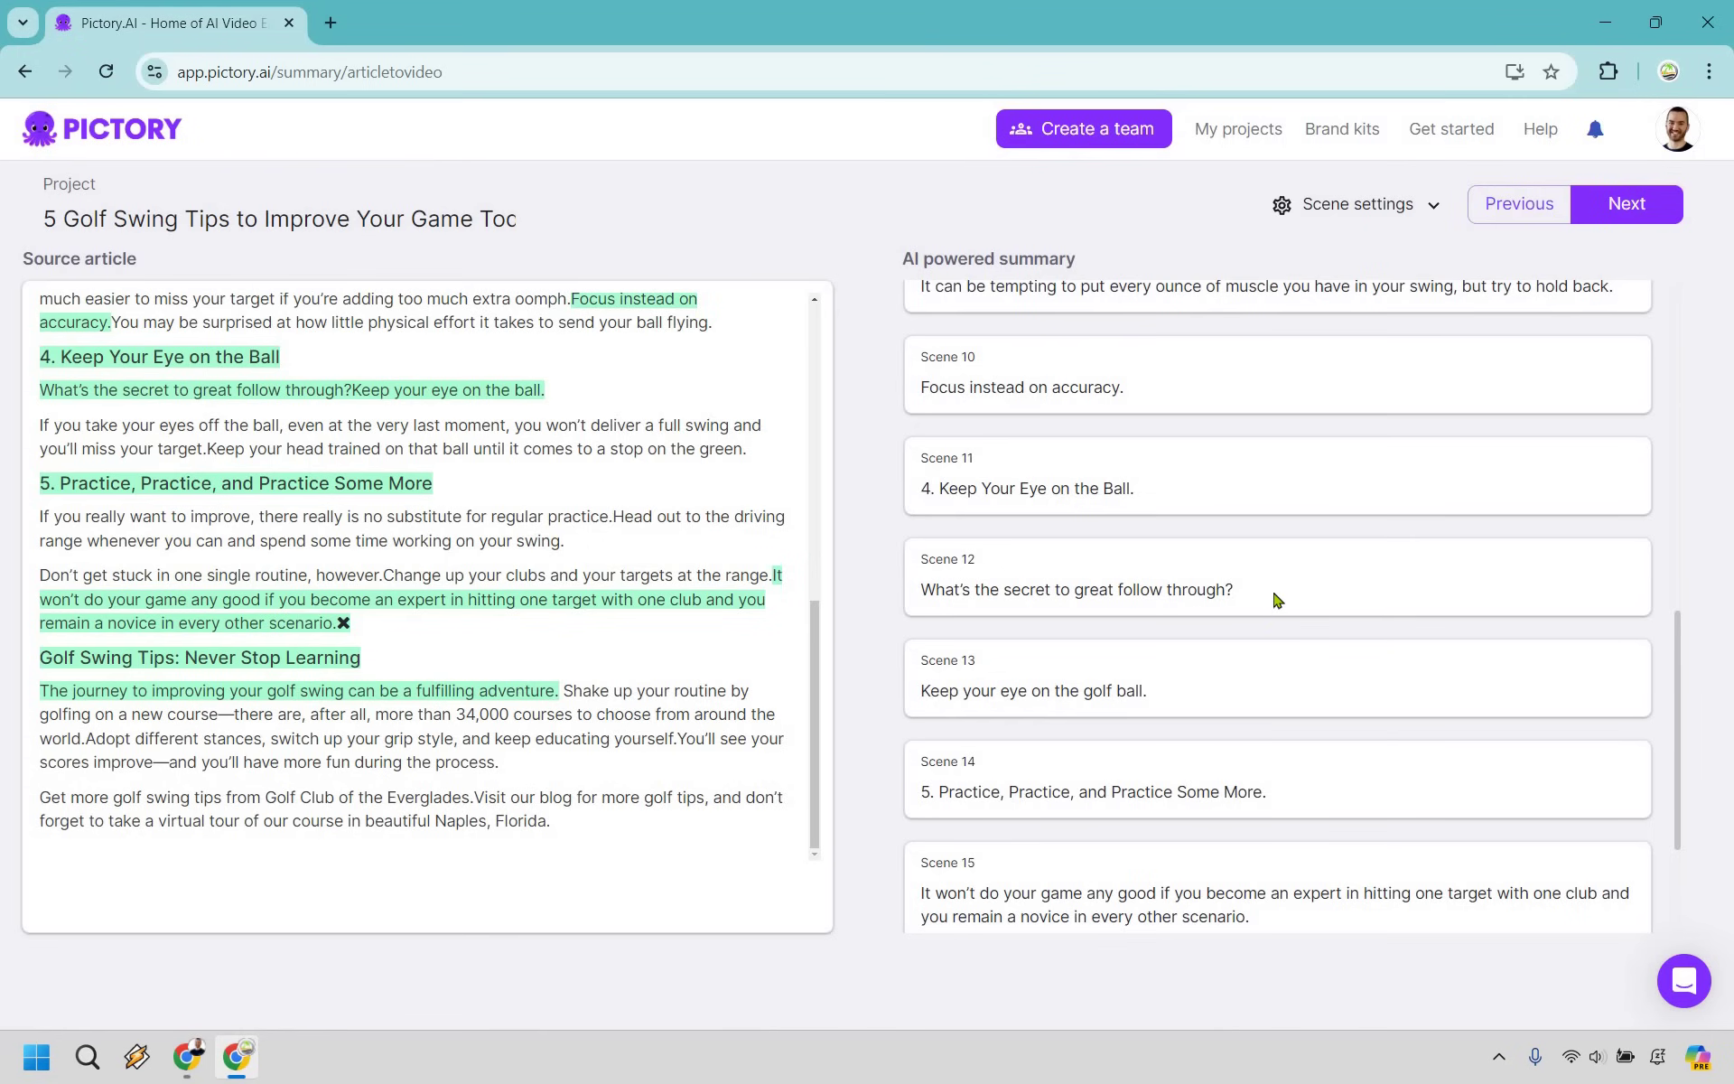
scroll(1273, 610, down, 3)
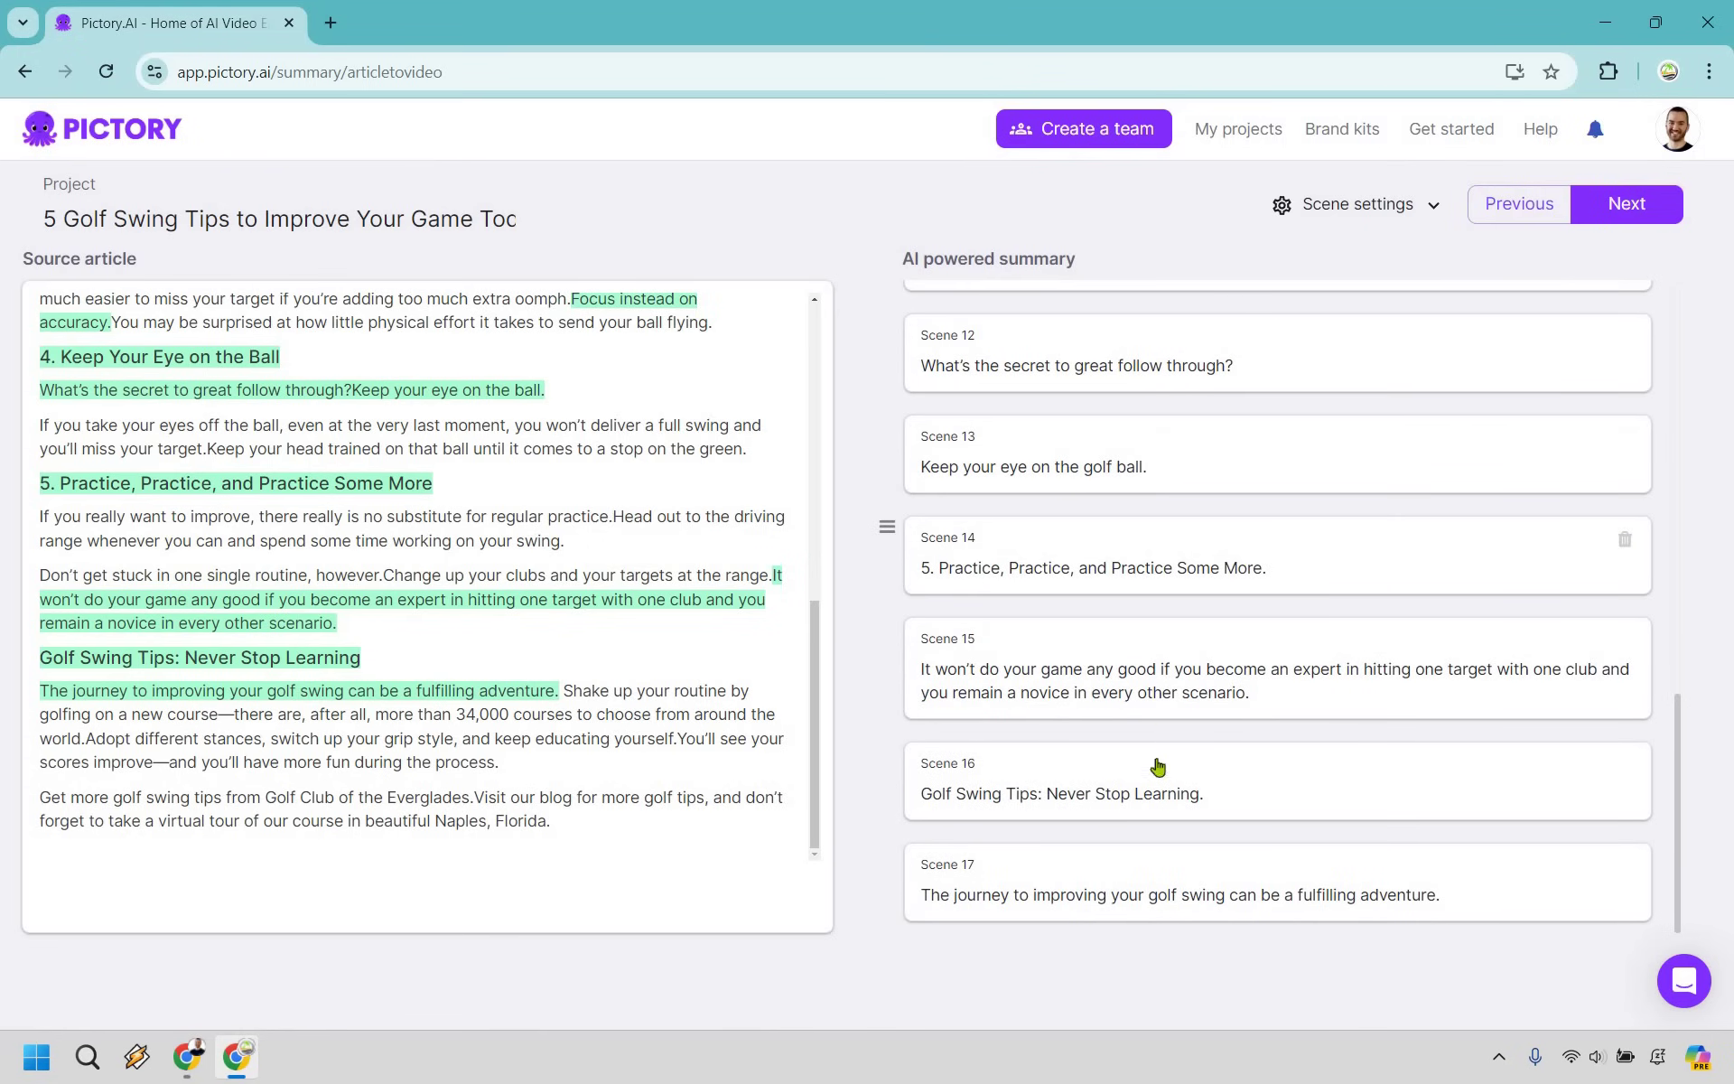
click(1627, 769)
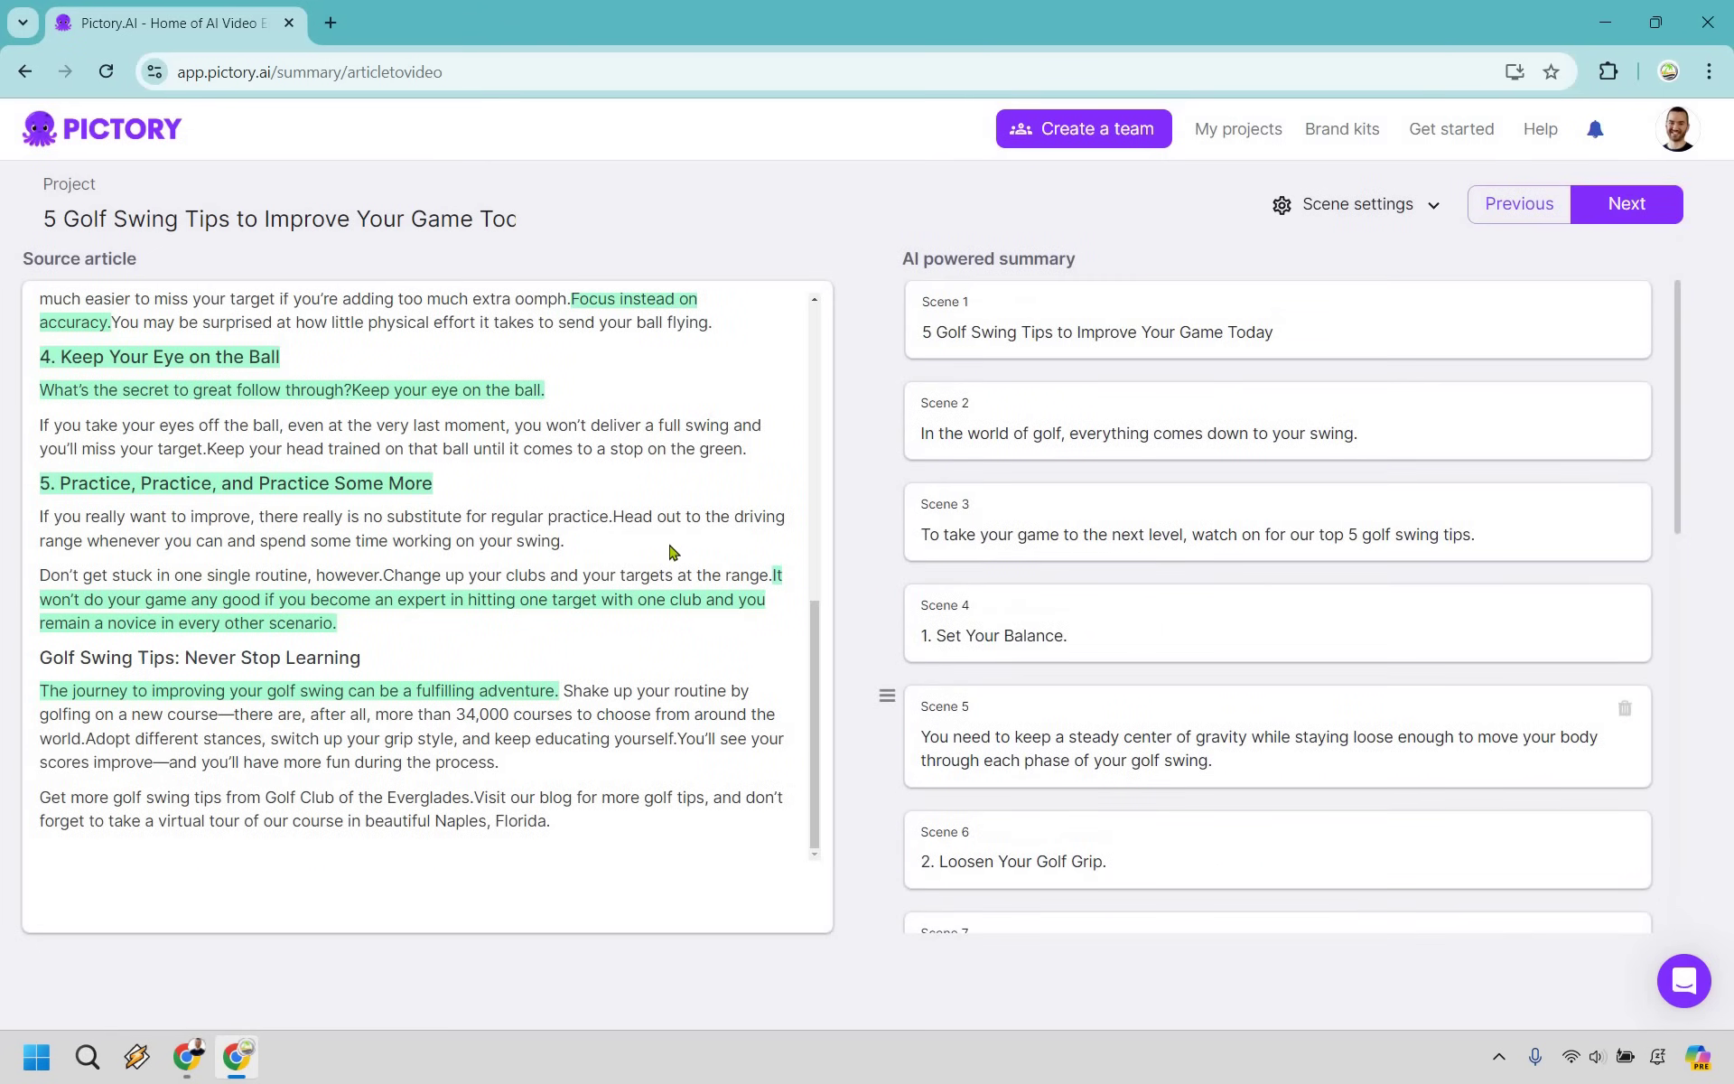
scroll(663, 556, up, 10)
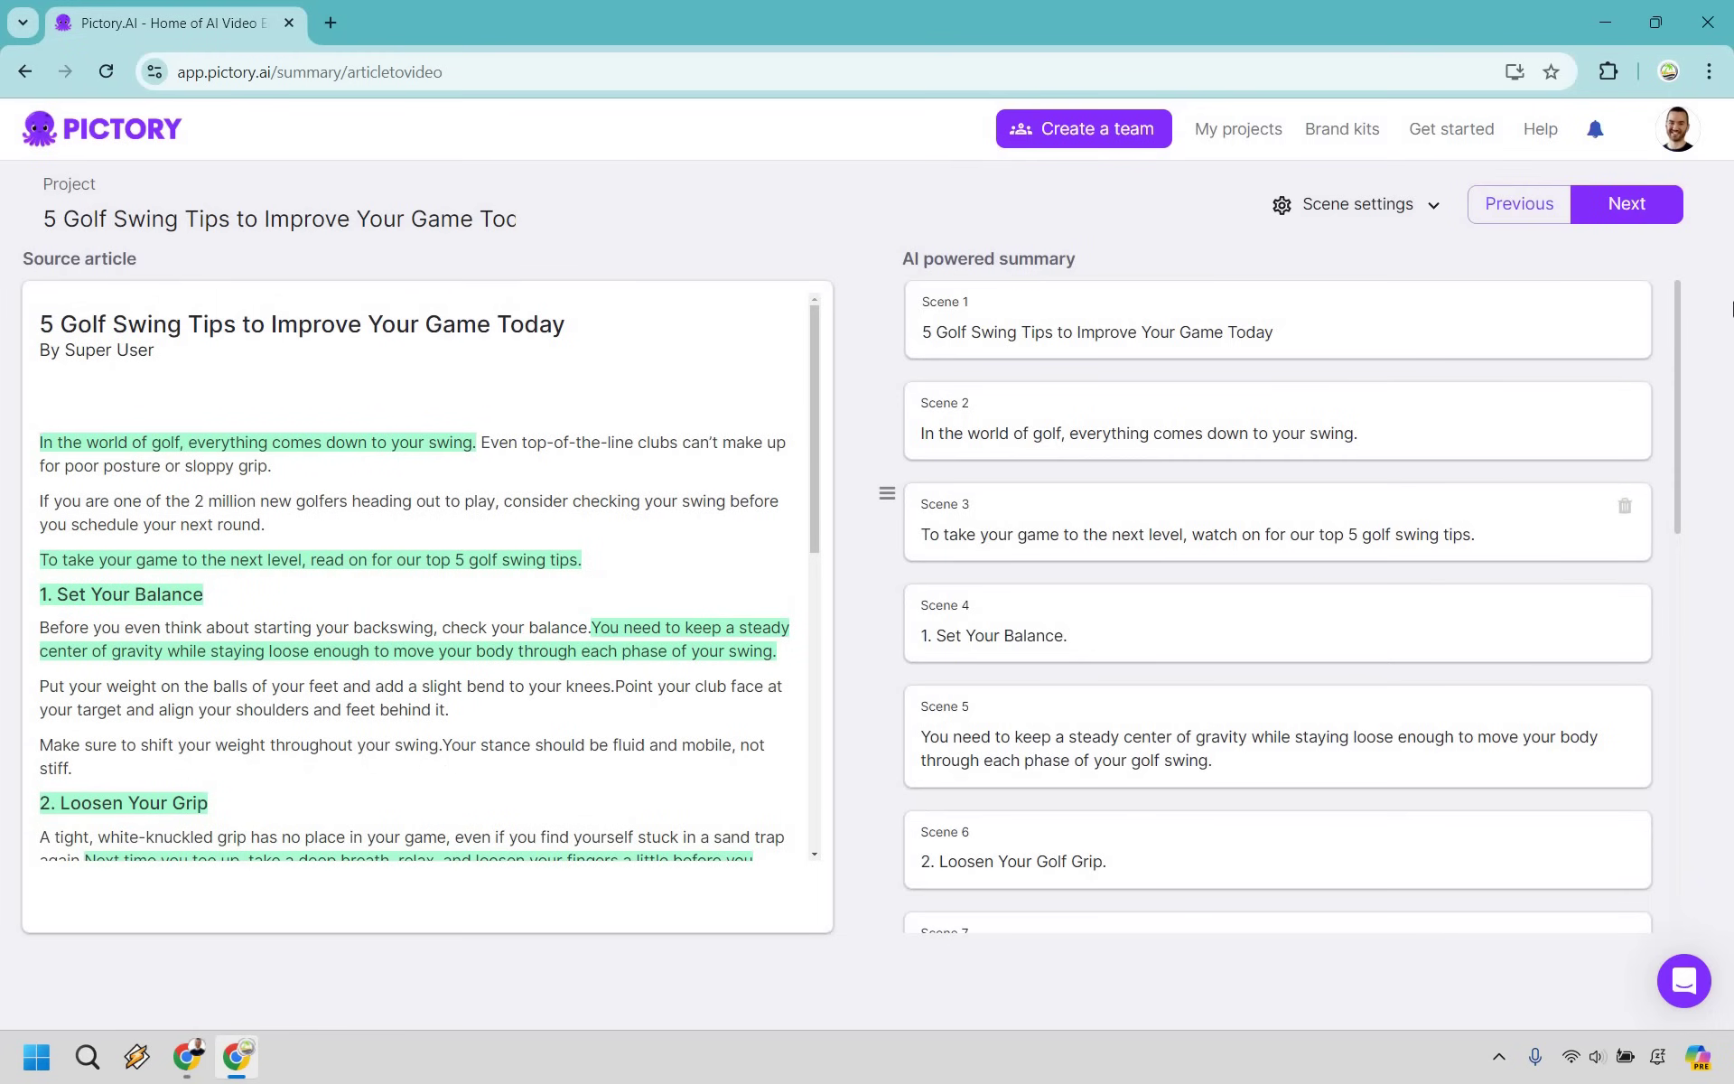
click(1671, 221)
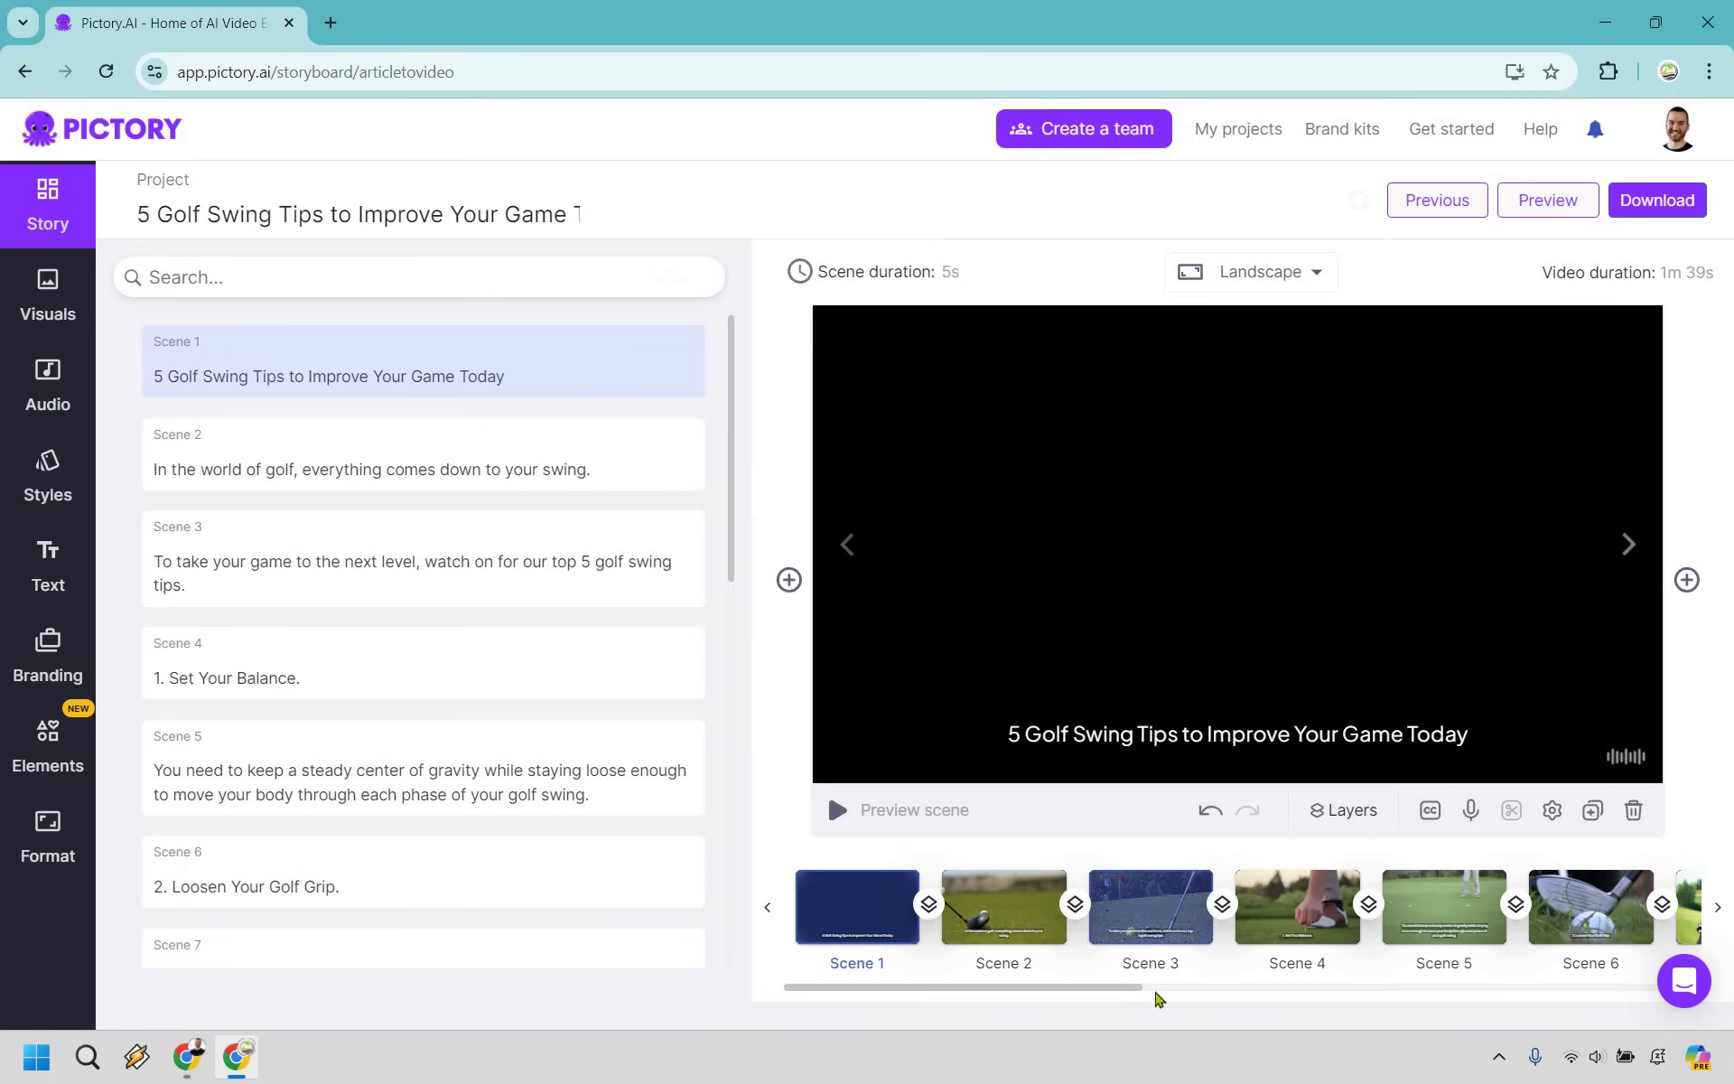
Scroll the scene strip to review the golf clips across the 1m 39s storyboard.
scroll(1323, 1021, right, 1)
drag(1355, 1023, 968, 1034)
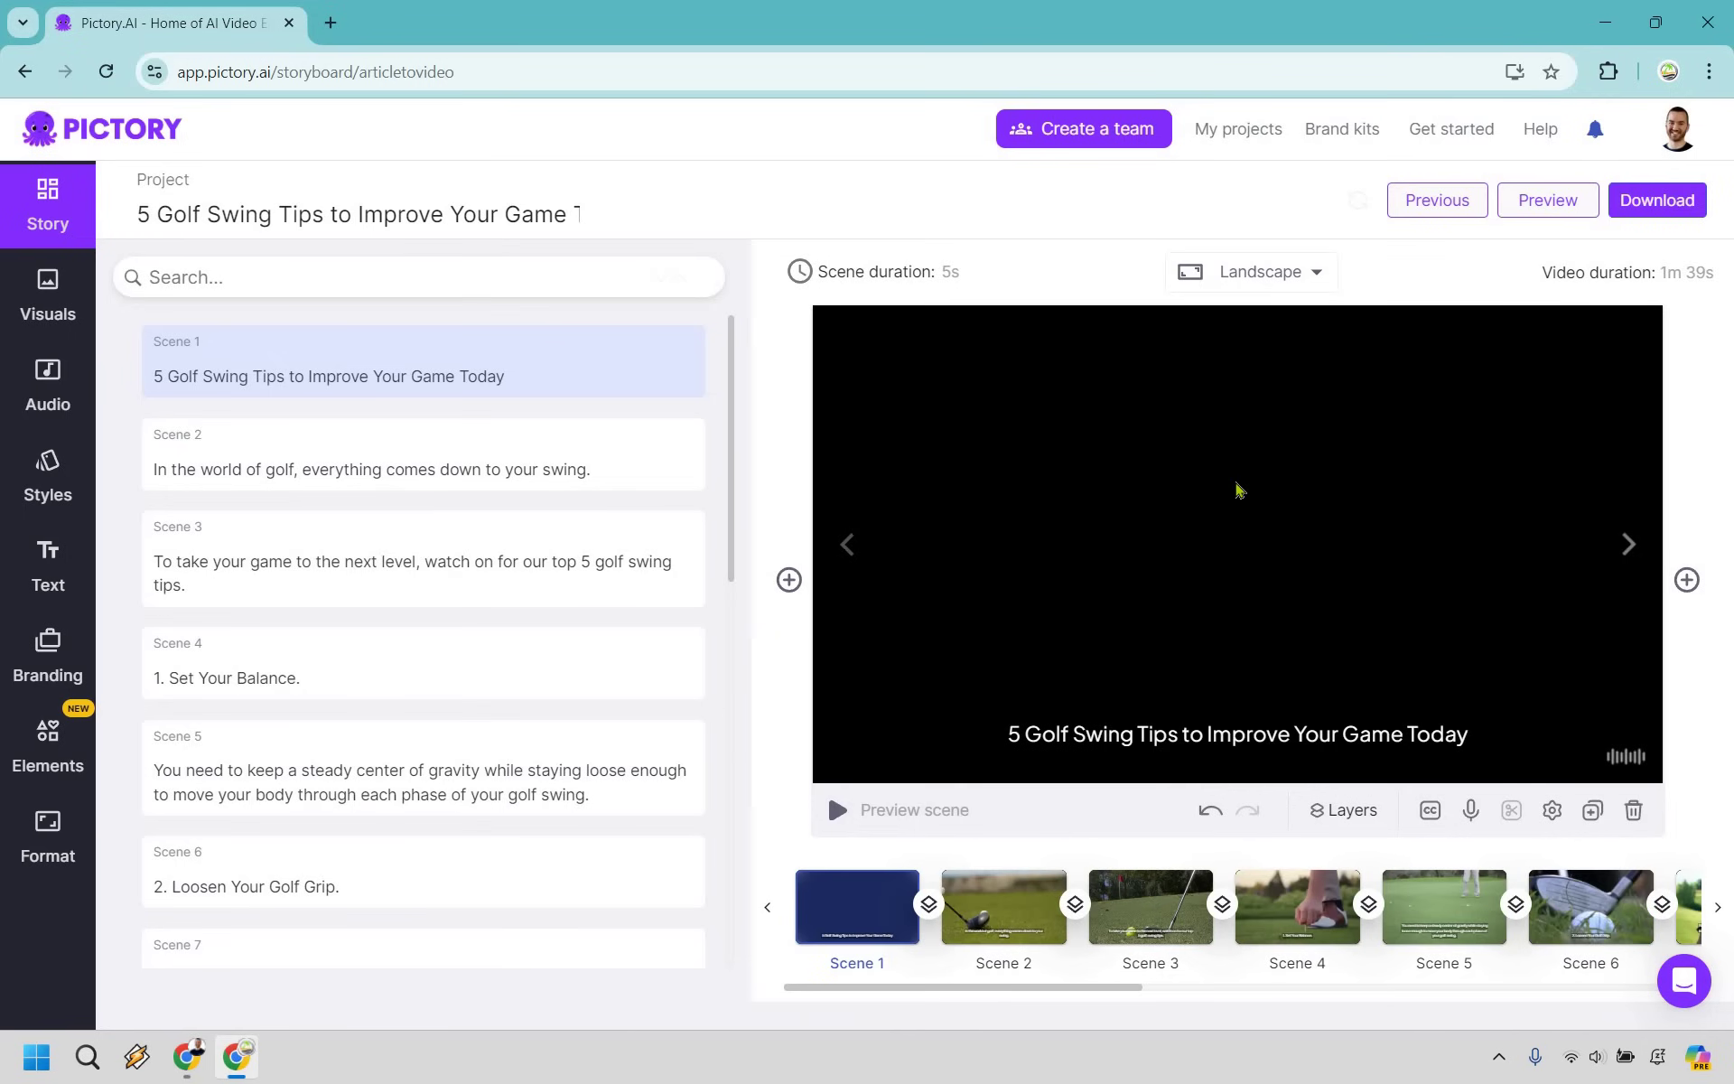
Search the stock library for 'golf swing' and set the golfer-beside-bag clip as Scene 1's visual.
click(47, 291)
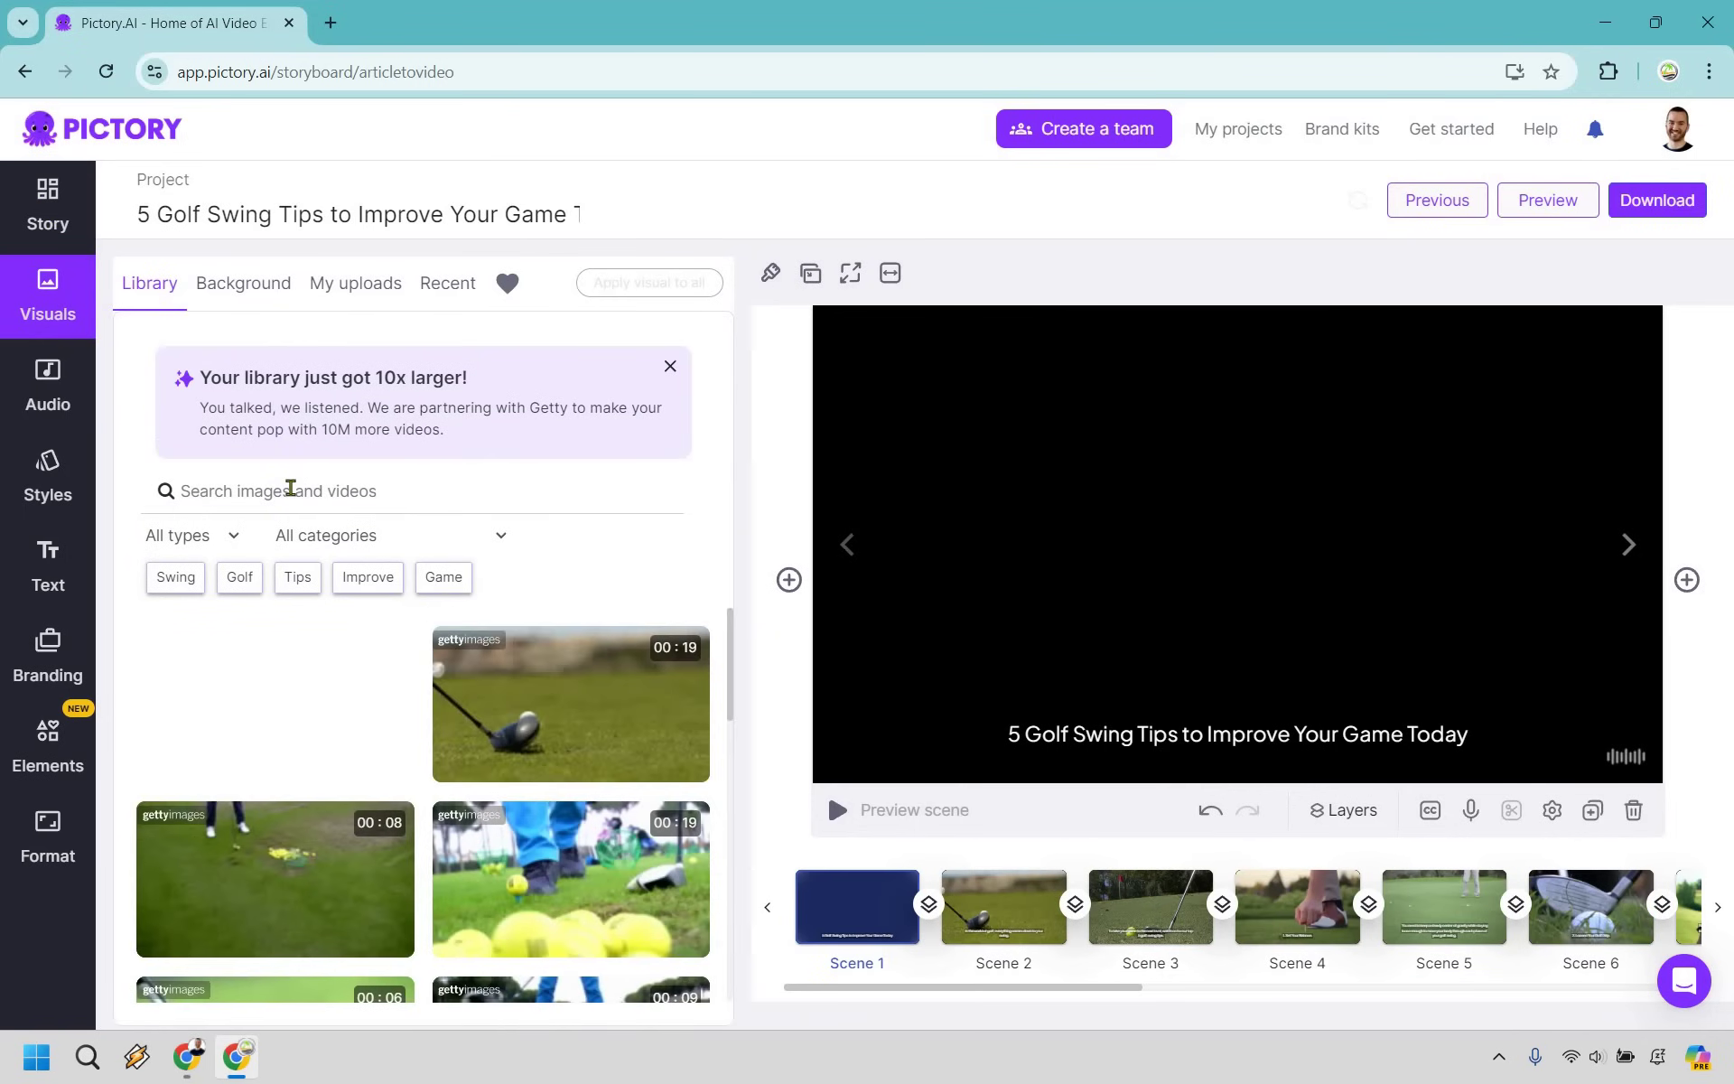
click(290, 487)
text(golf swing)
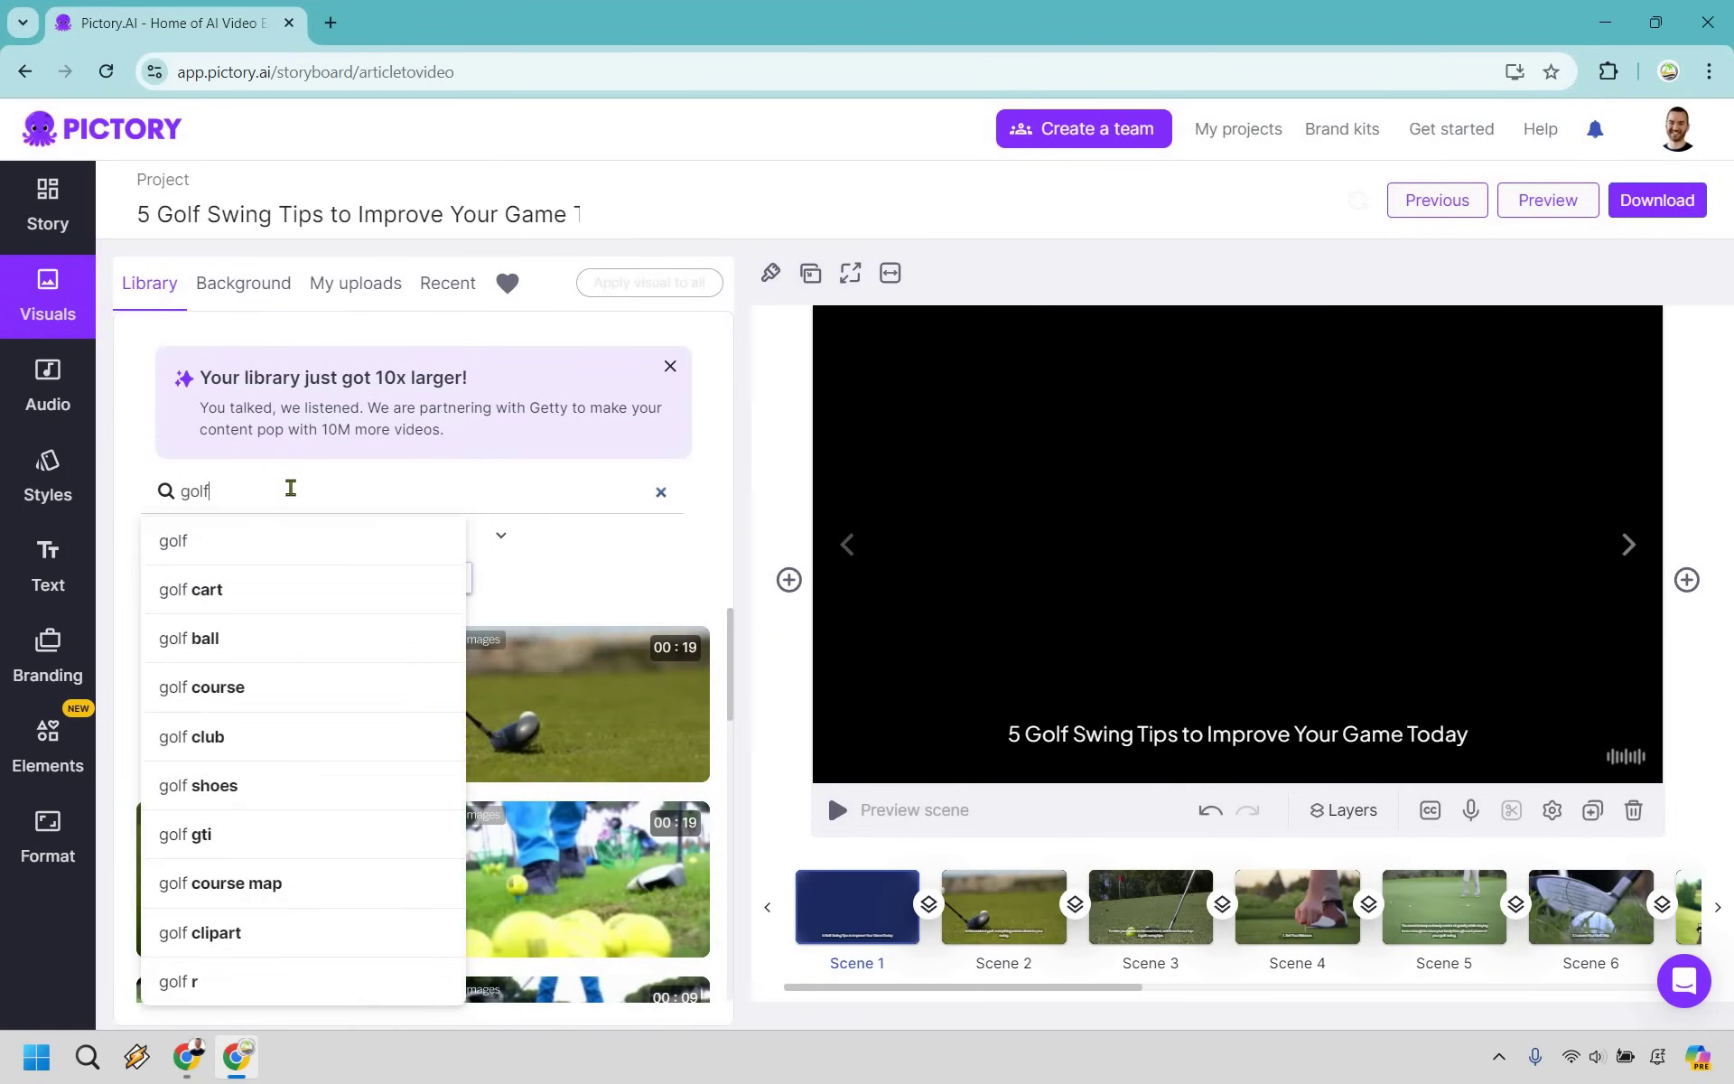
key(Return)
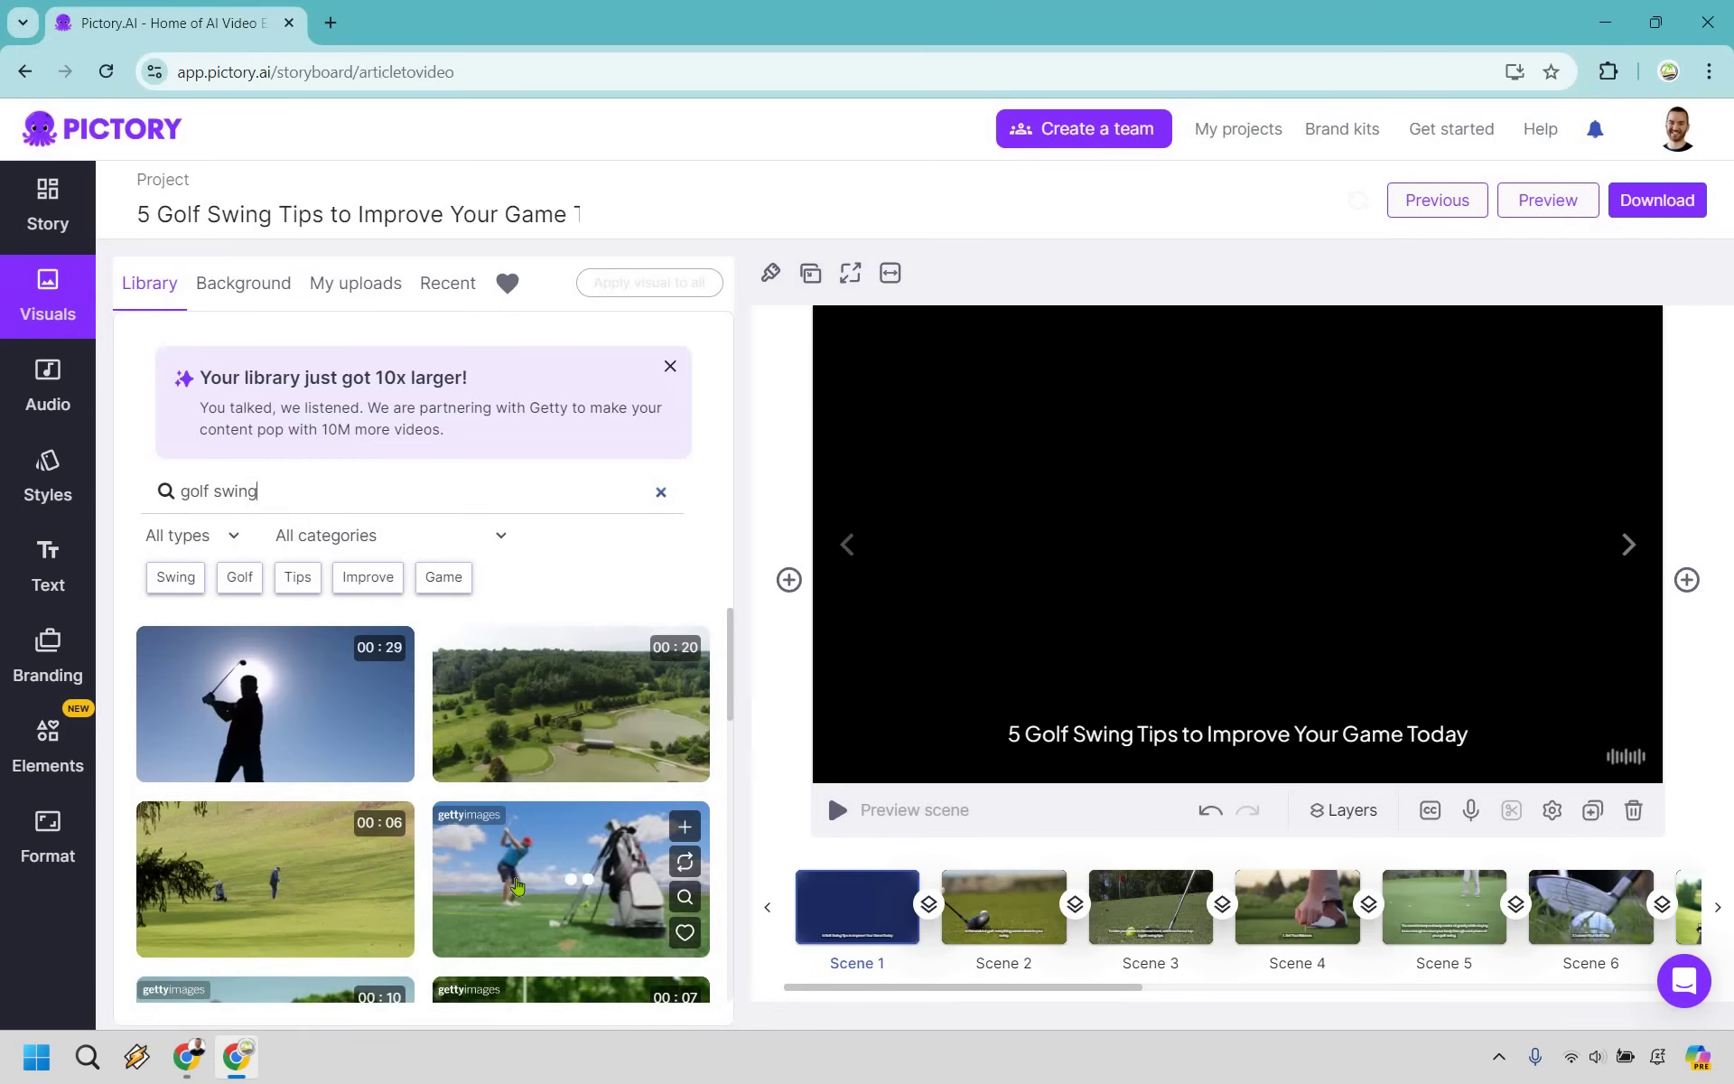
click(515, 885)
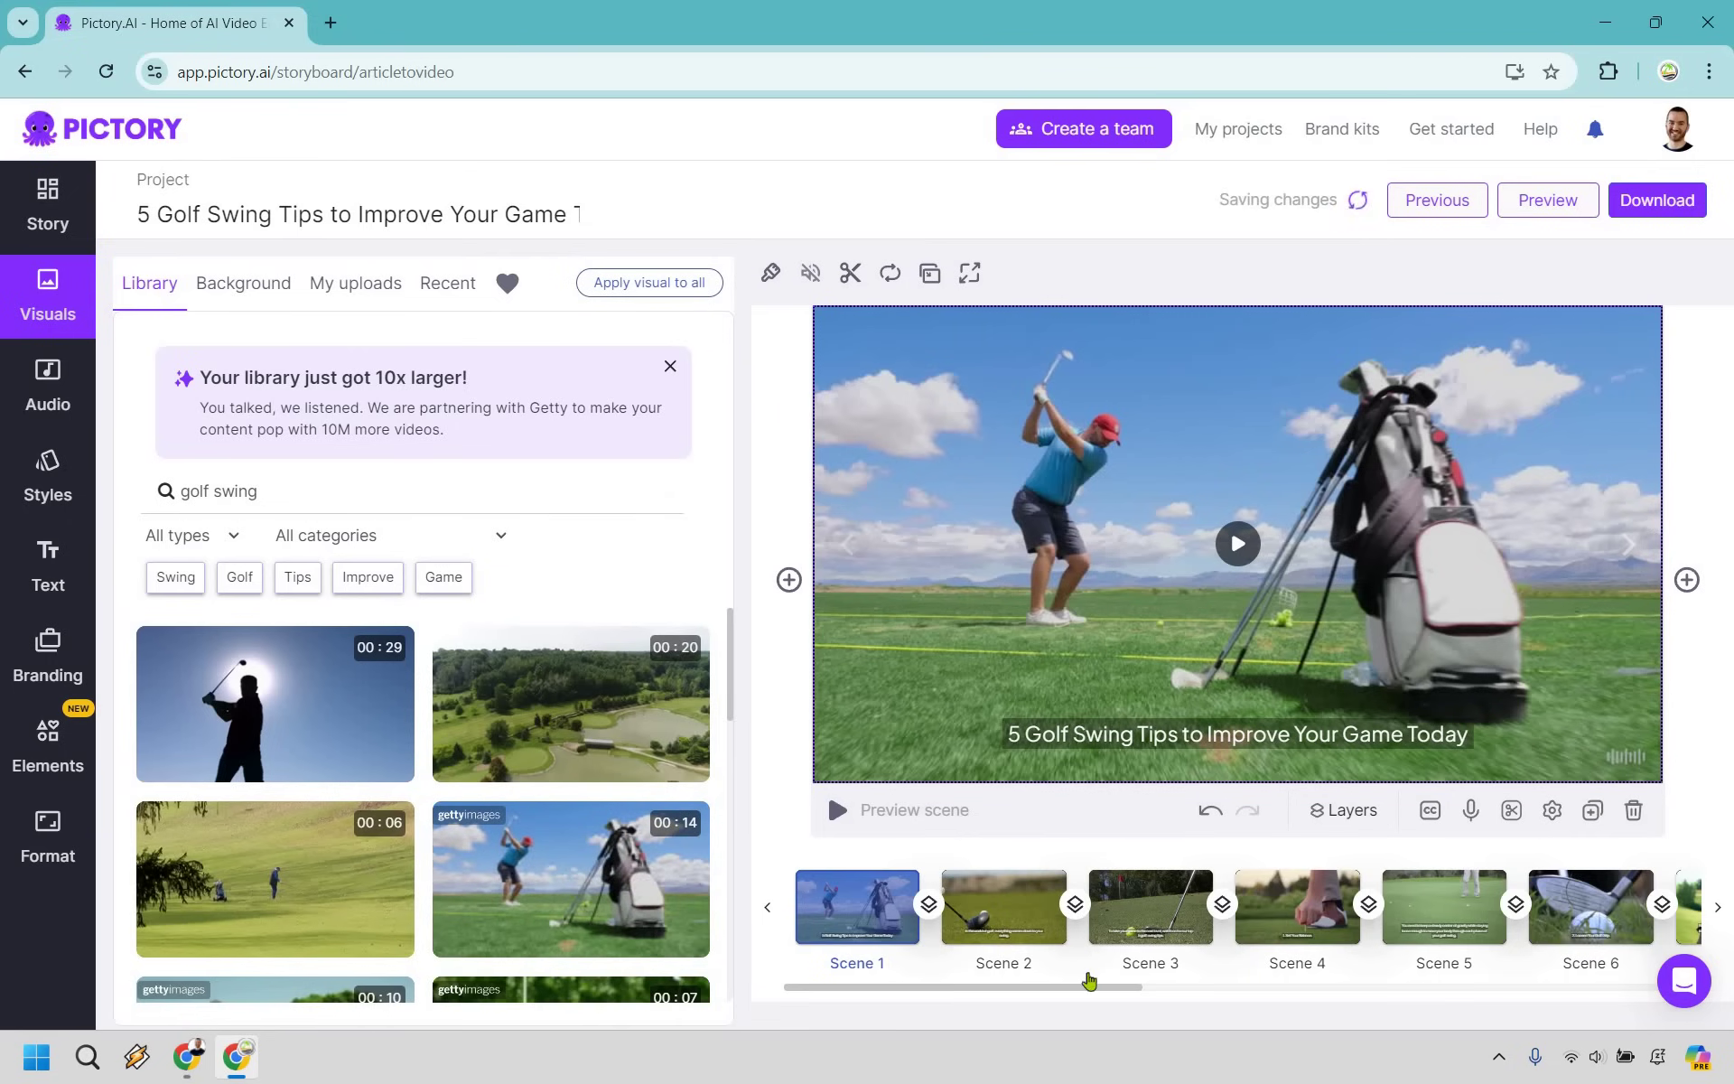
Play the golf club clip in Scene 2 and the golf cart clip in Scene 8.
click(1021, 899)
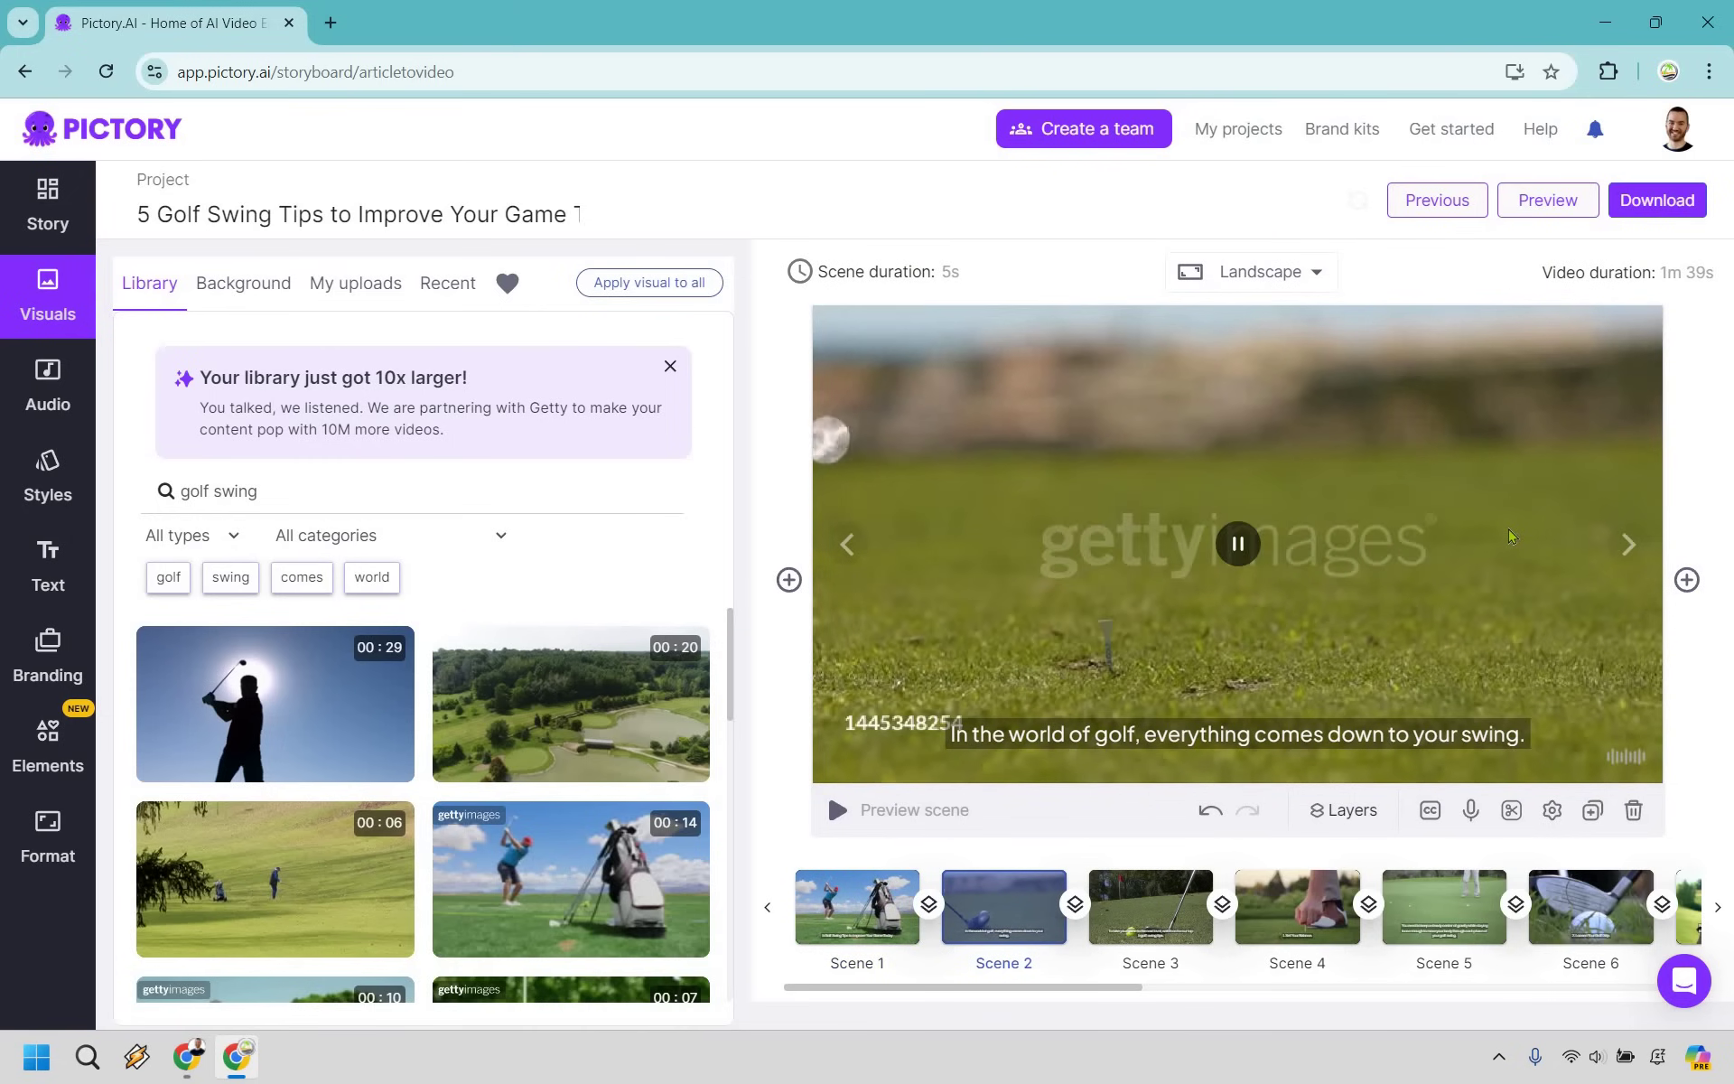
click(1238, 543)
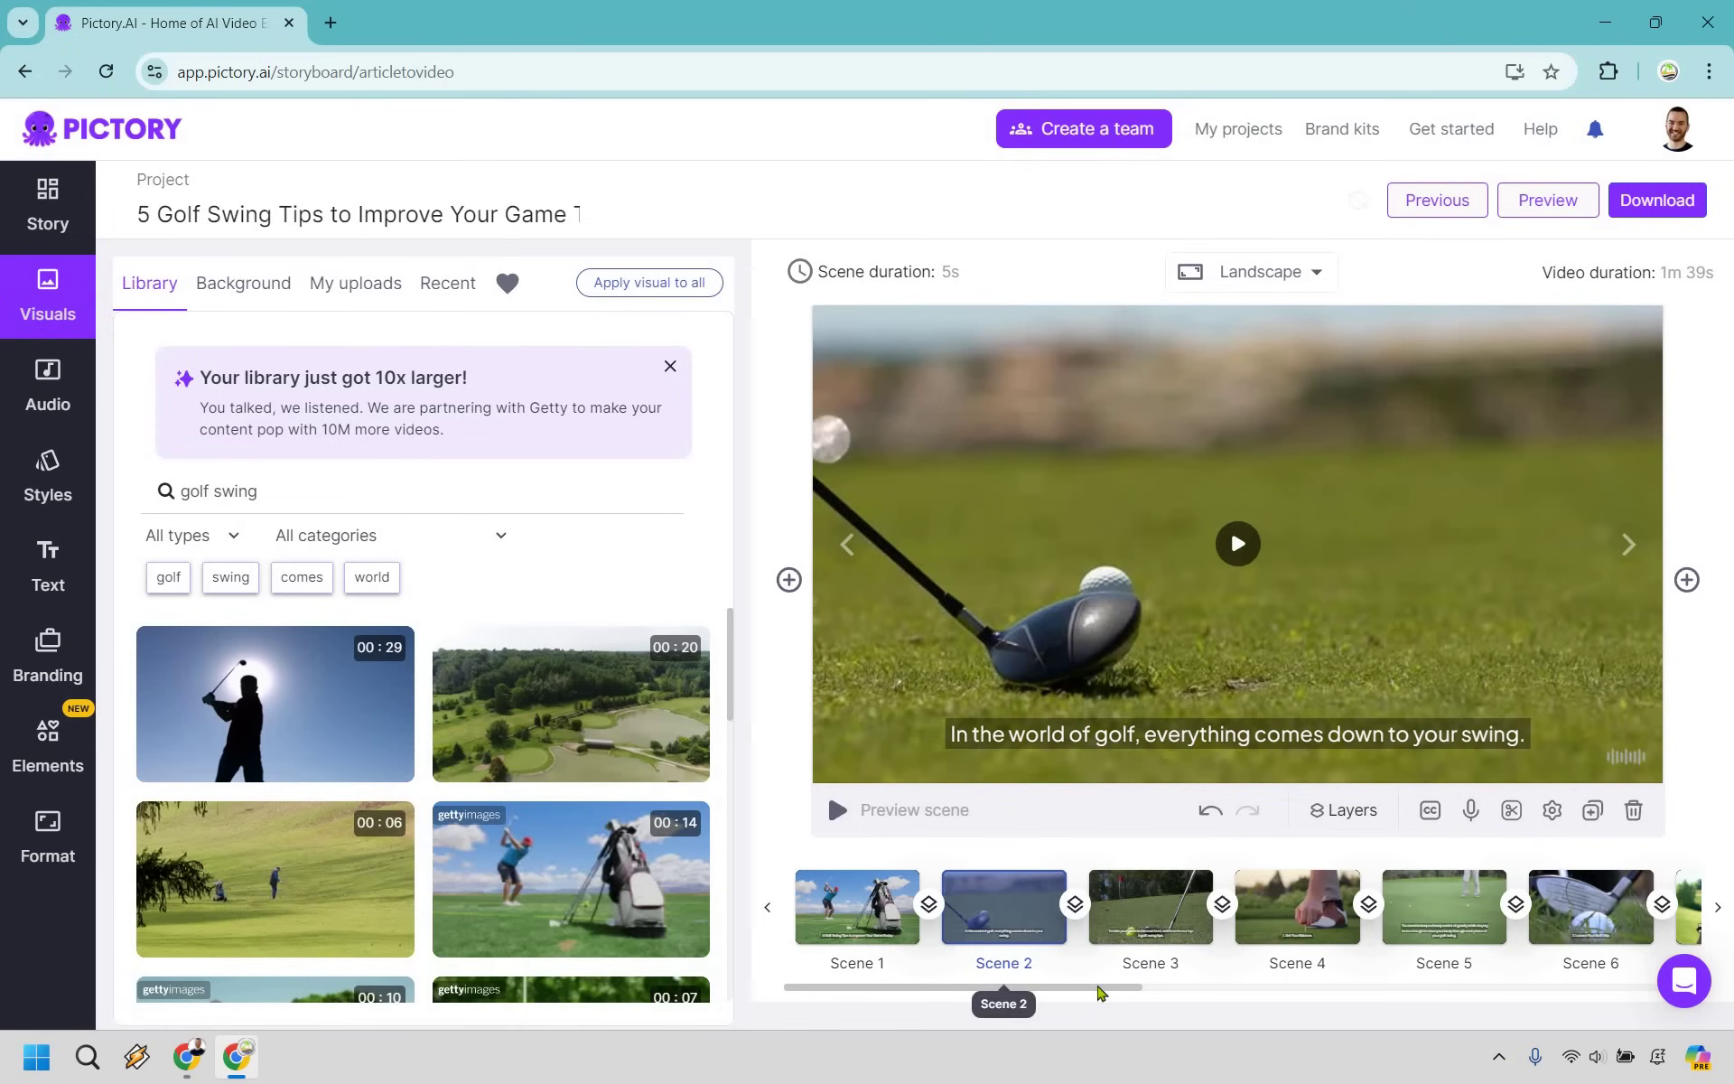
scroll(1301, 993, right, 5)
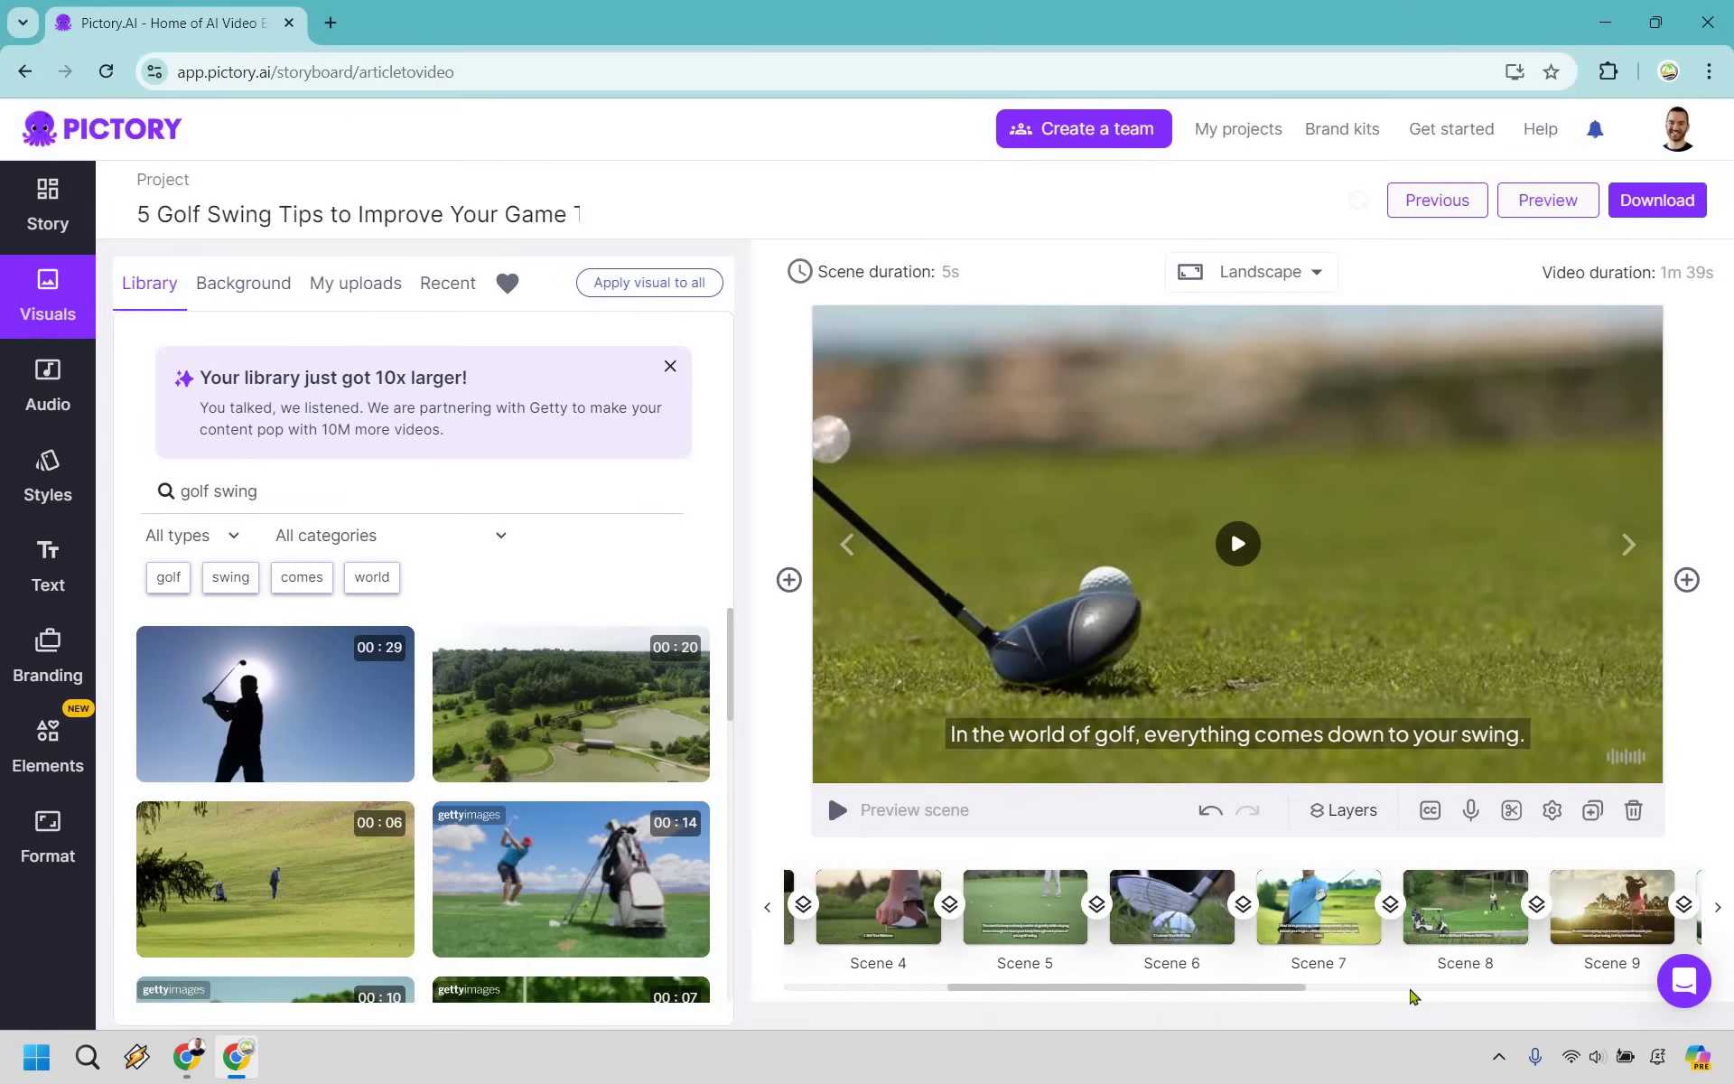
scroll(1415, 997, right, 2)
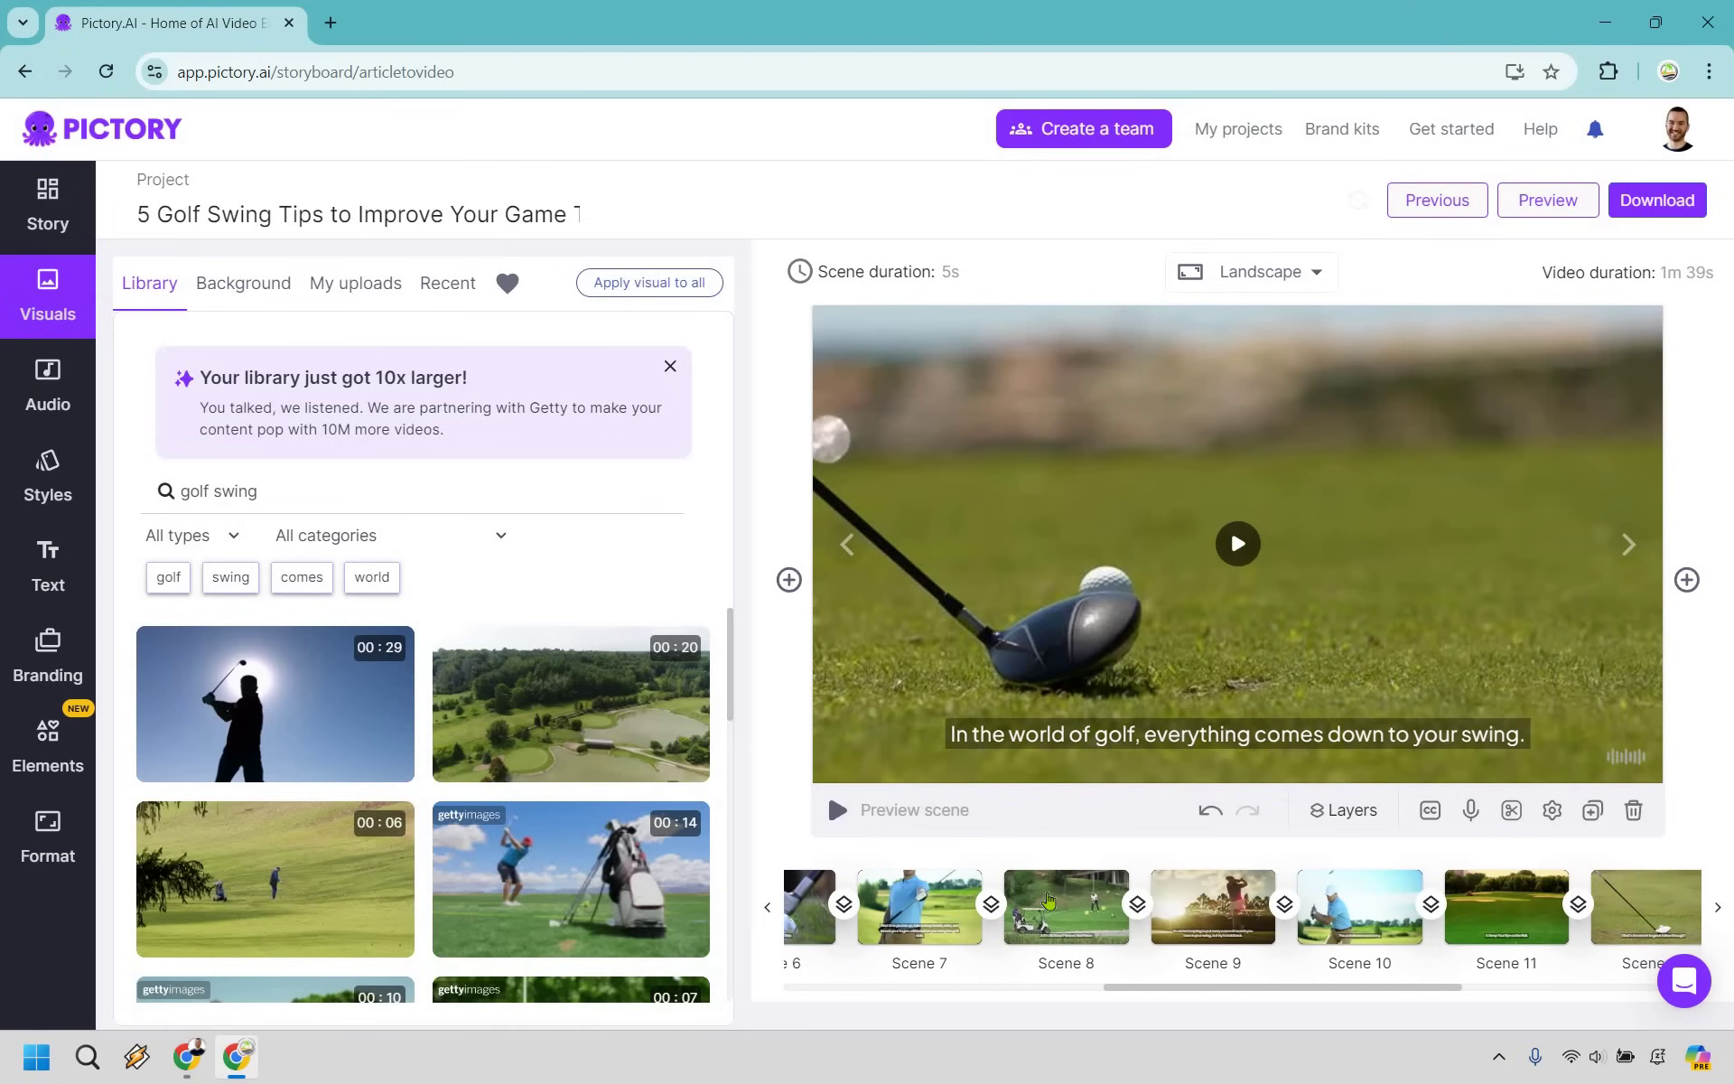
click(1049, 896)
click(1238, 544)
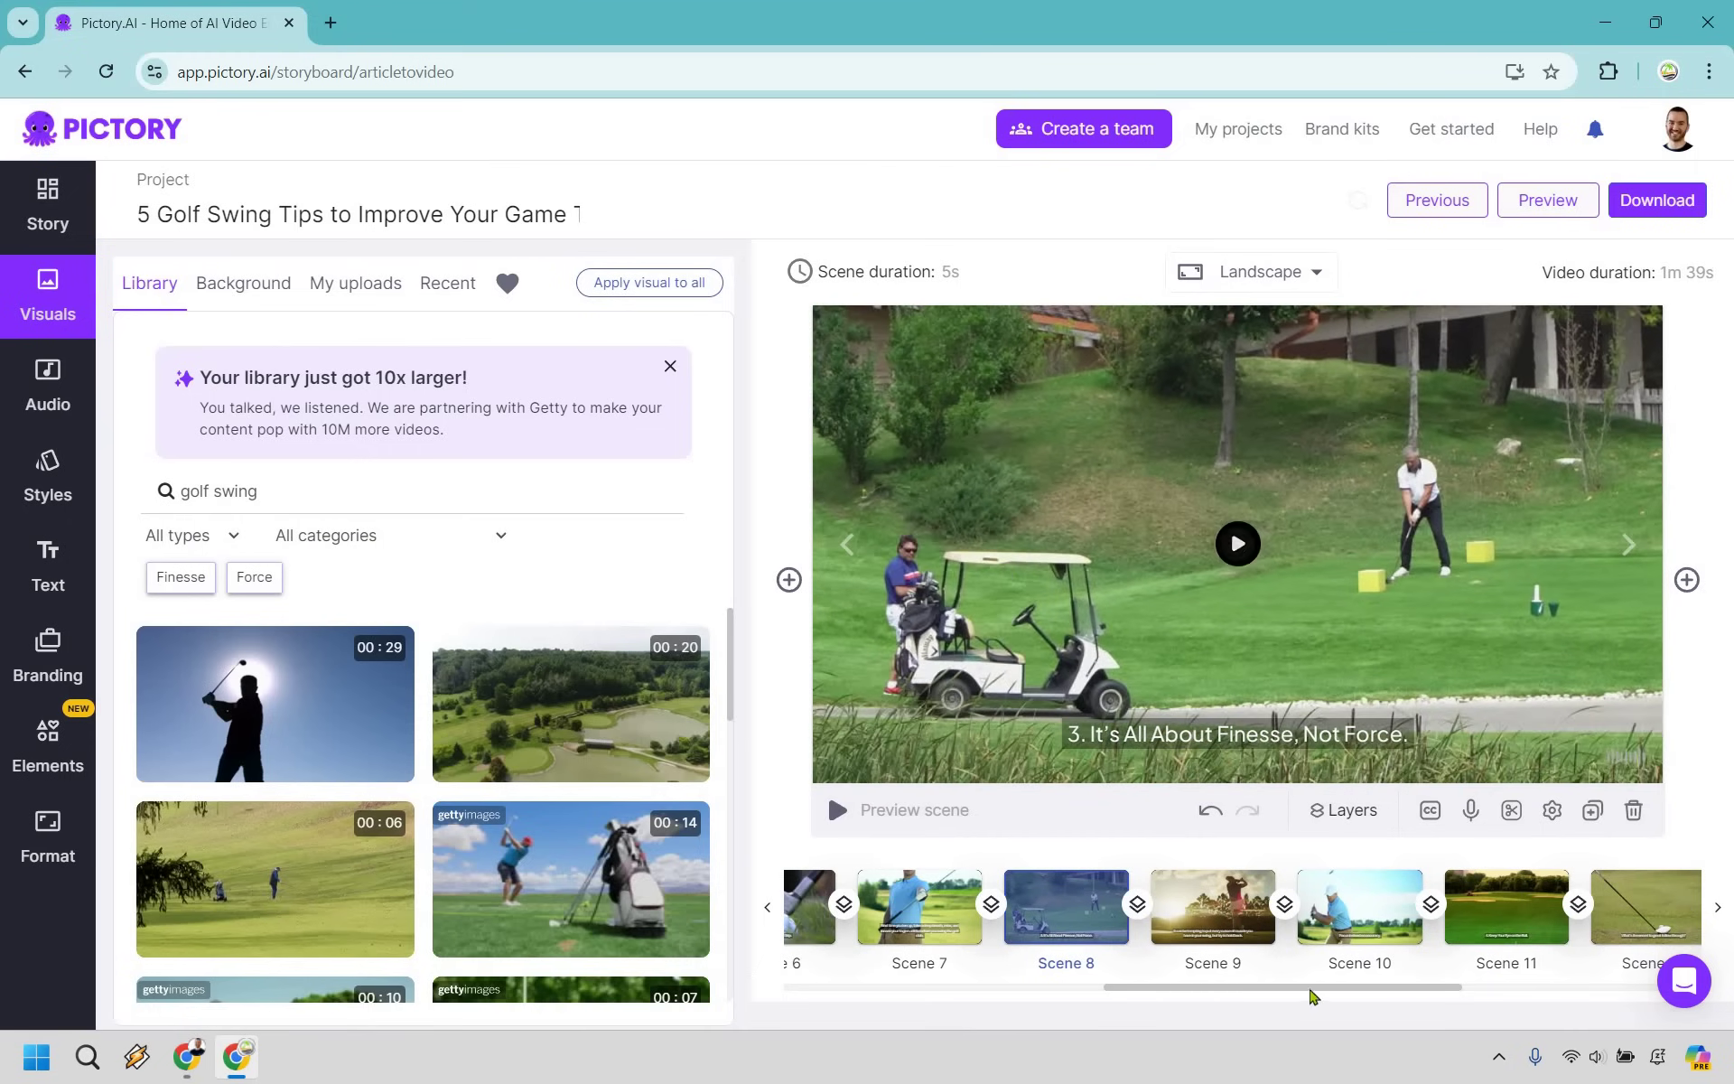
scroll(1528, 1008, right, 5)
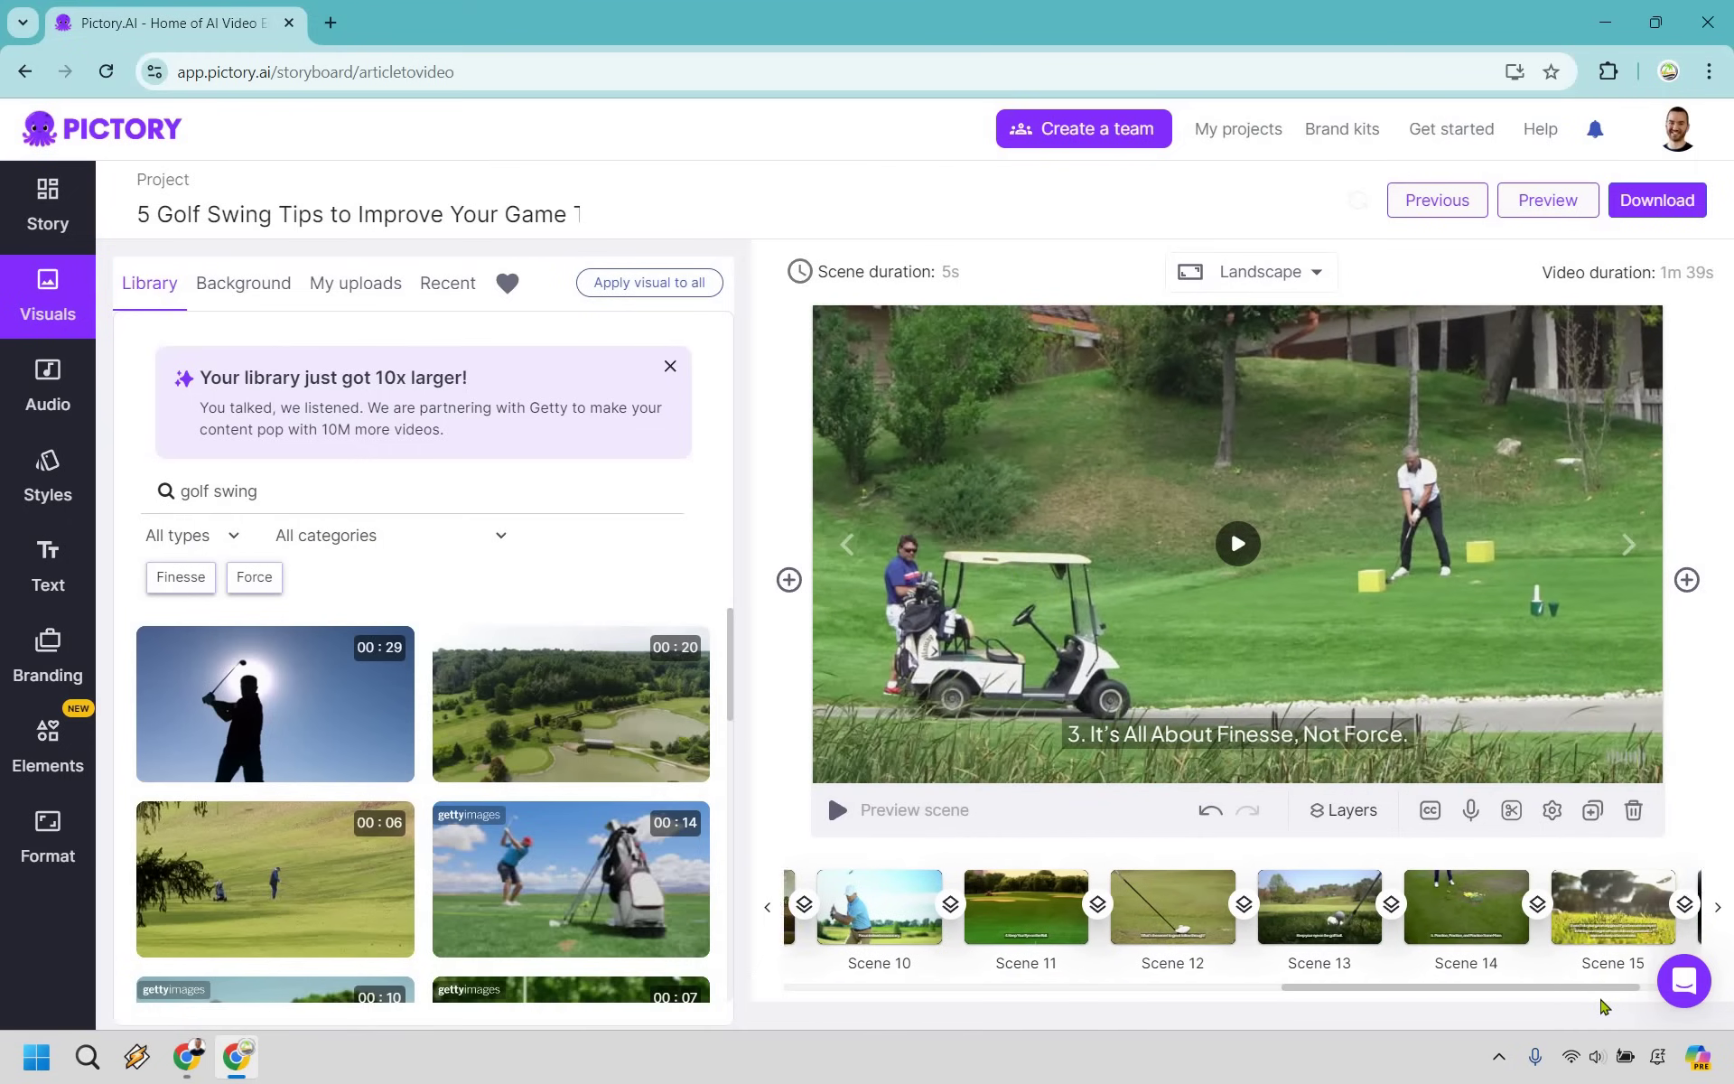
scroll(930, 993, left, 10)
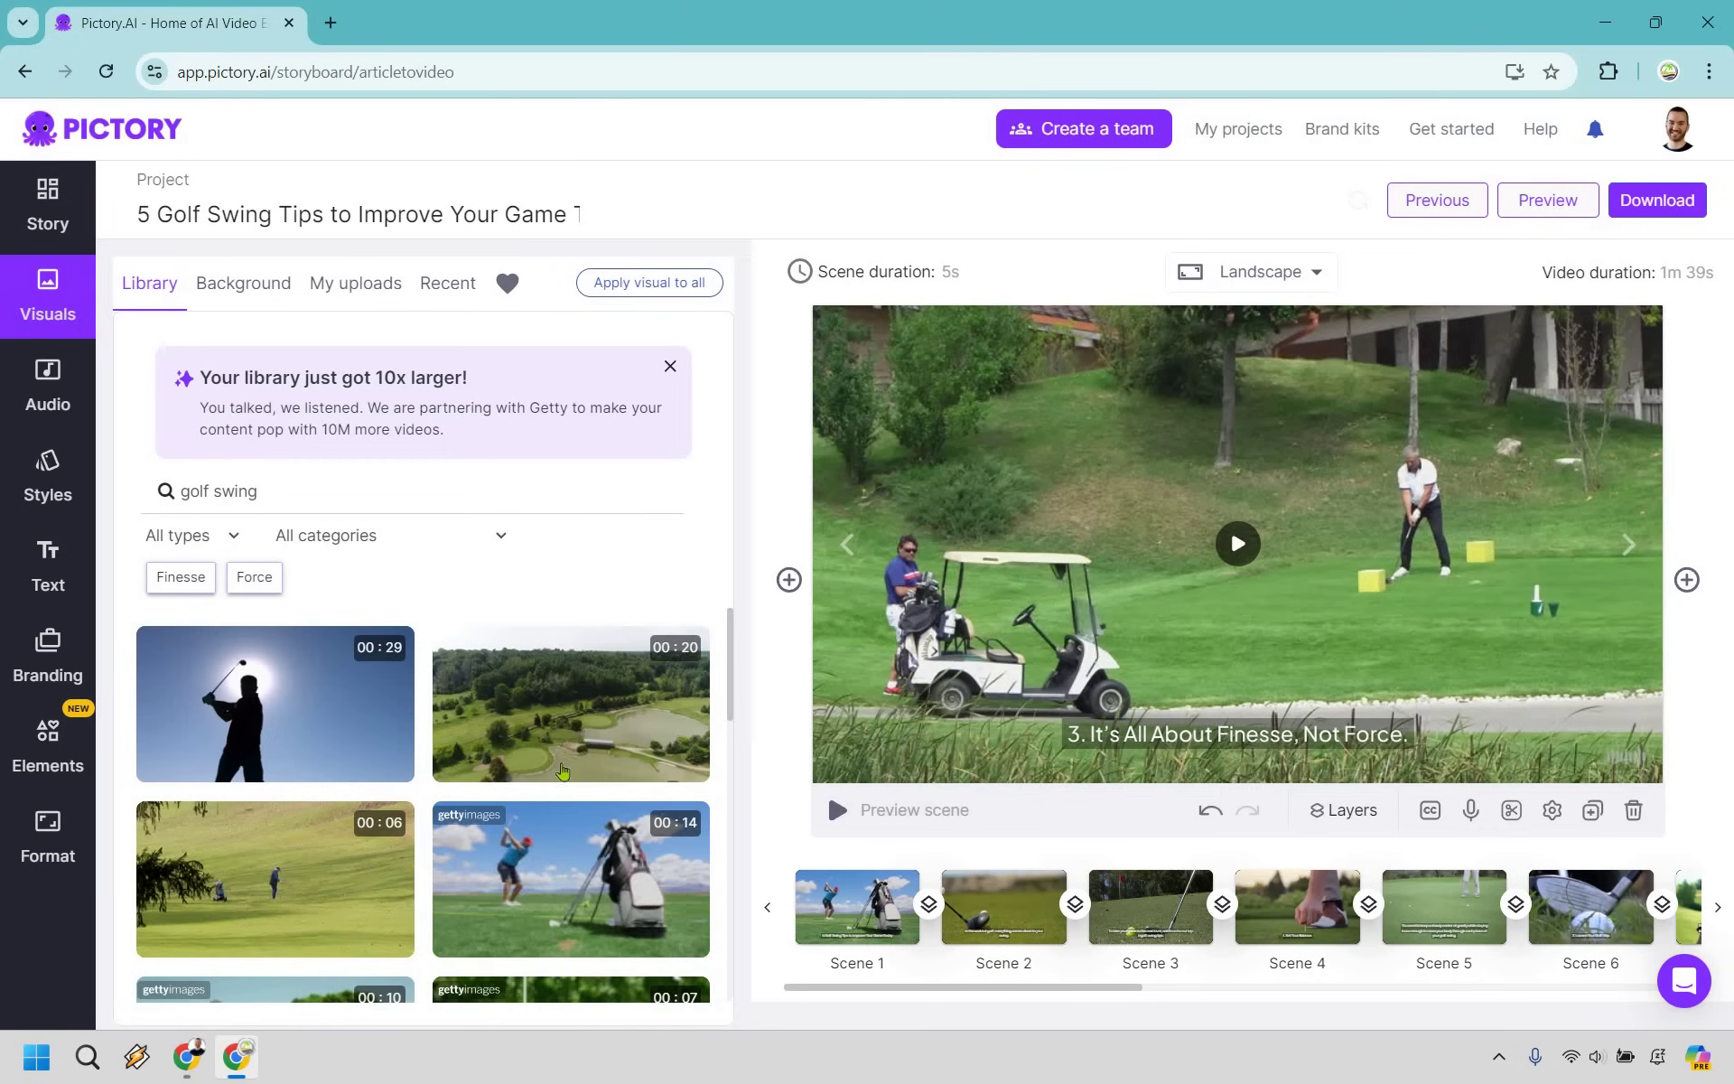
scroll(562, 700, down, 4)
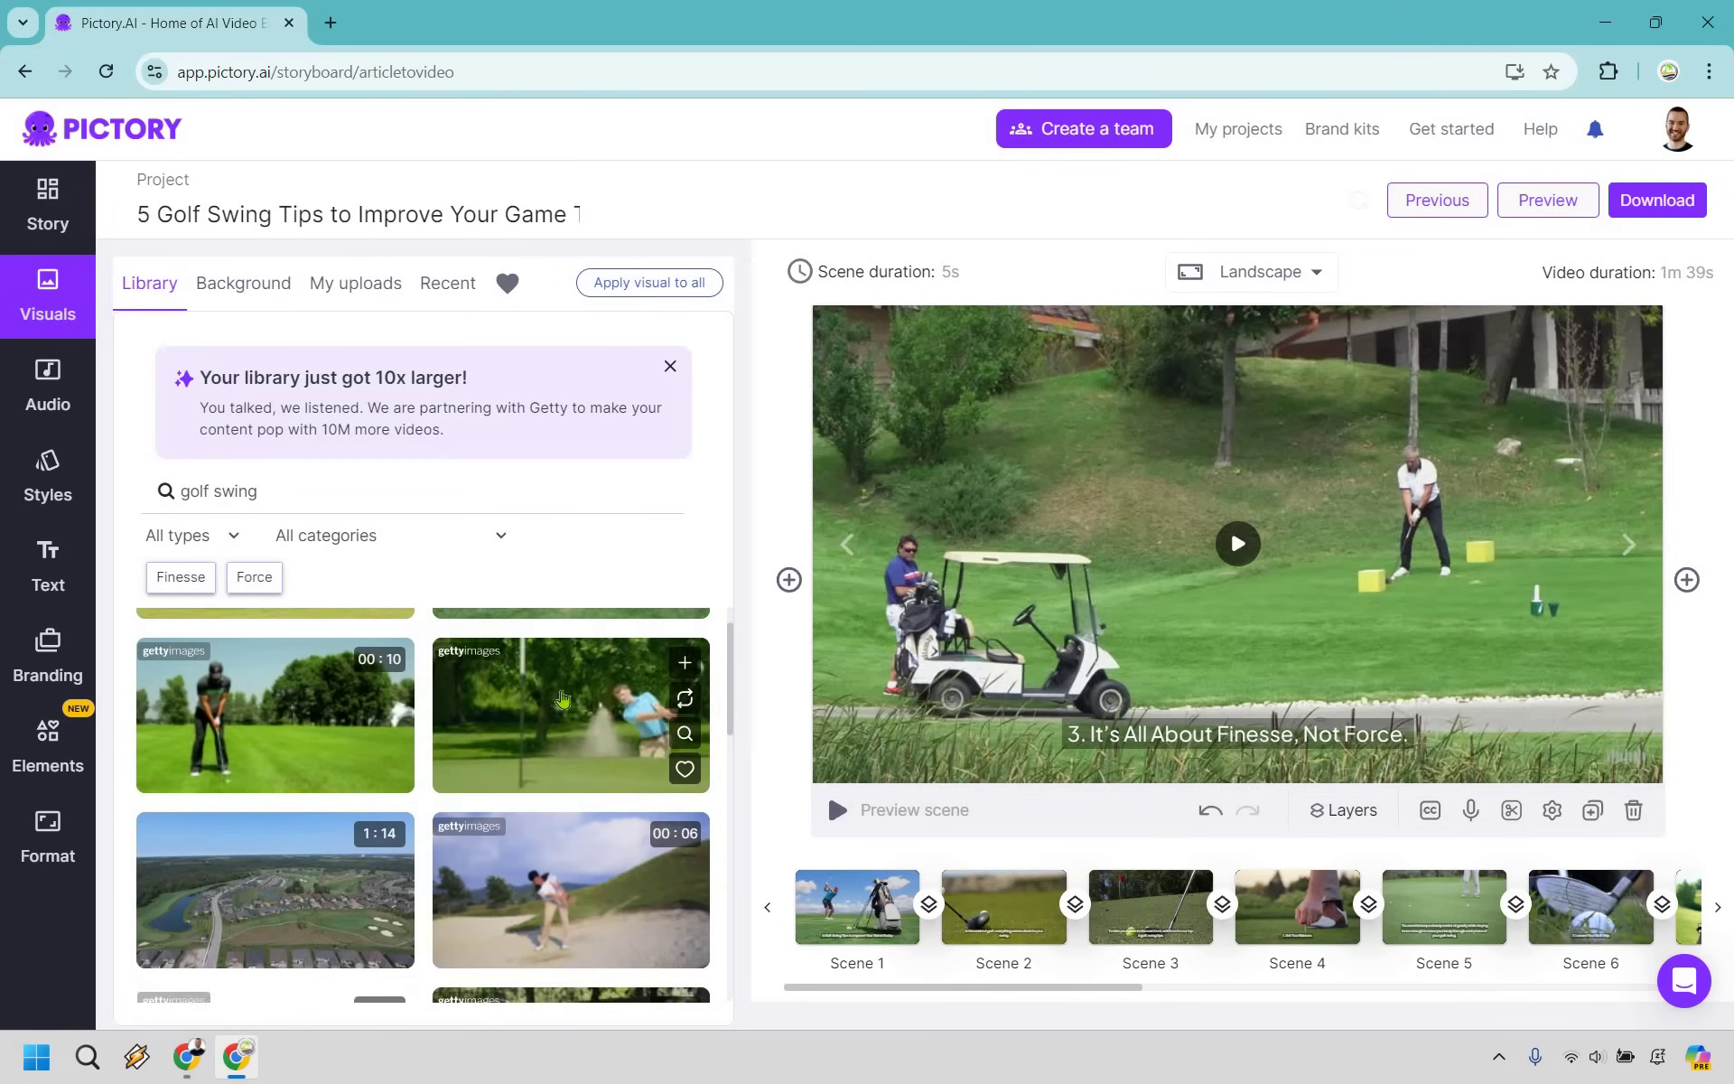
scroll(561, 700, down, 6)
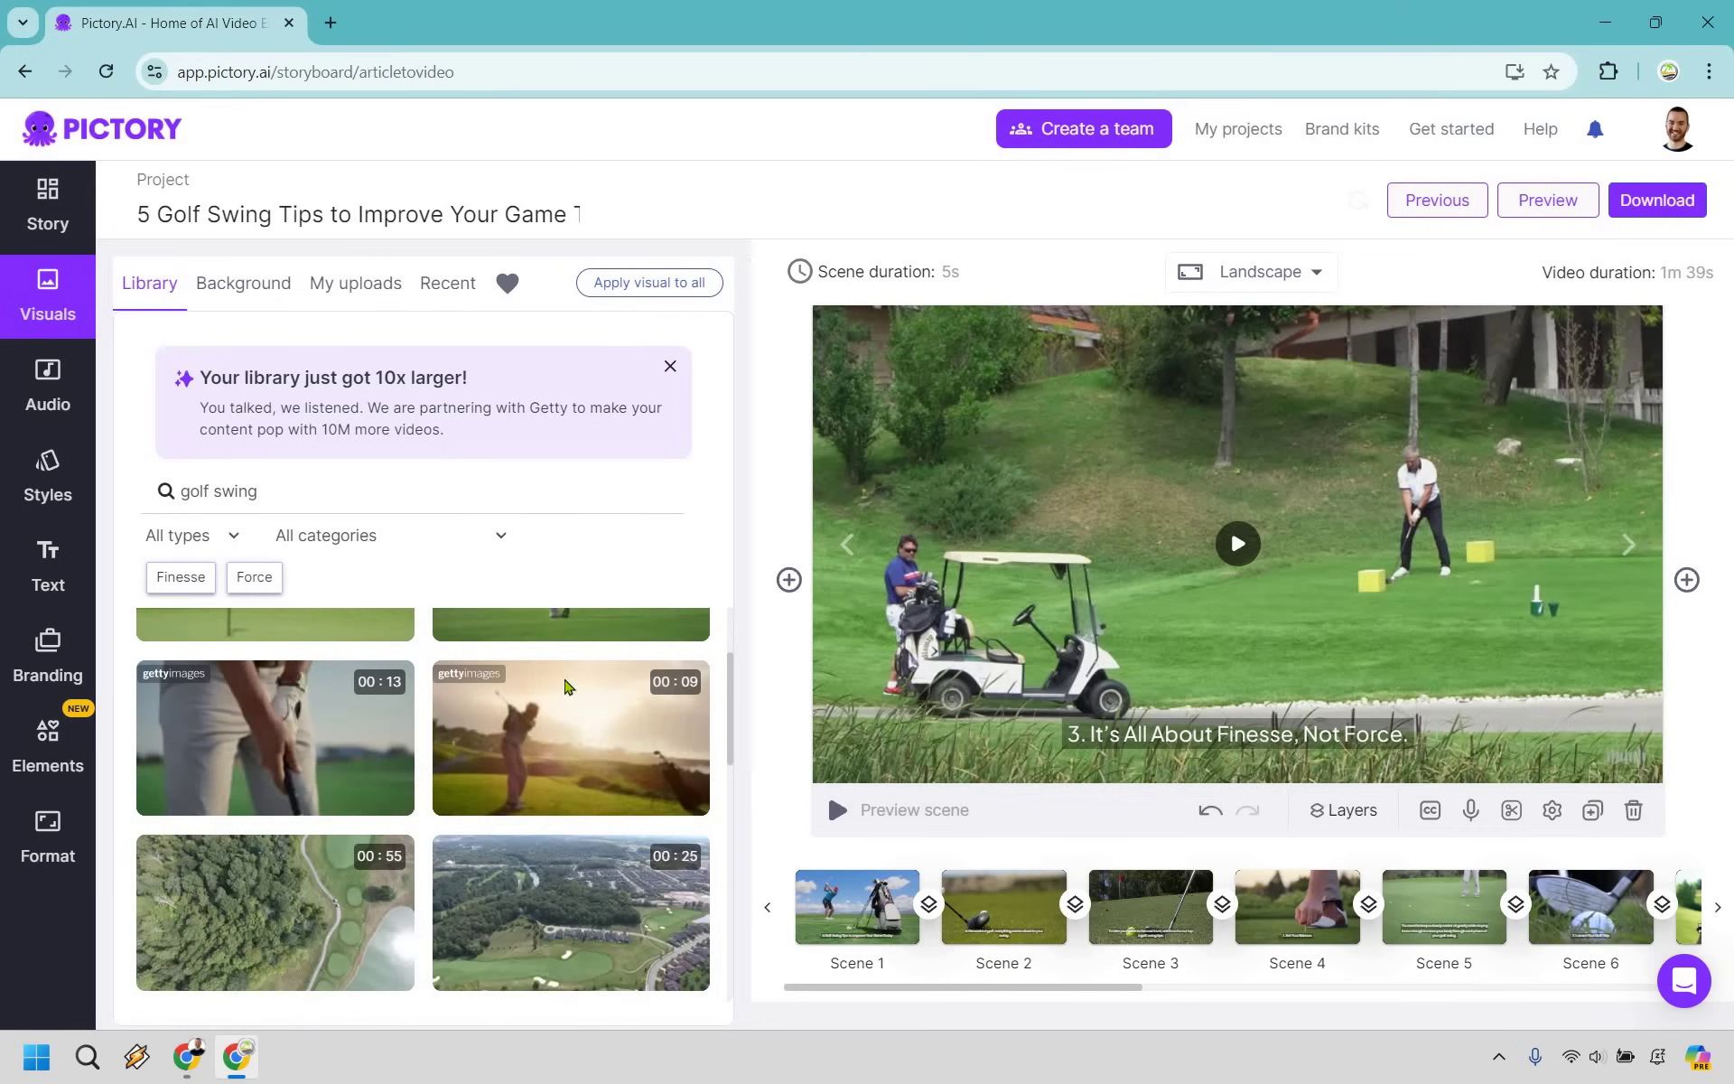
scroll(566, 686, down, 6)
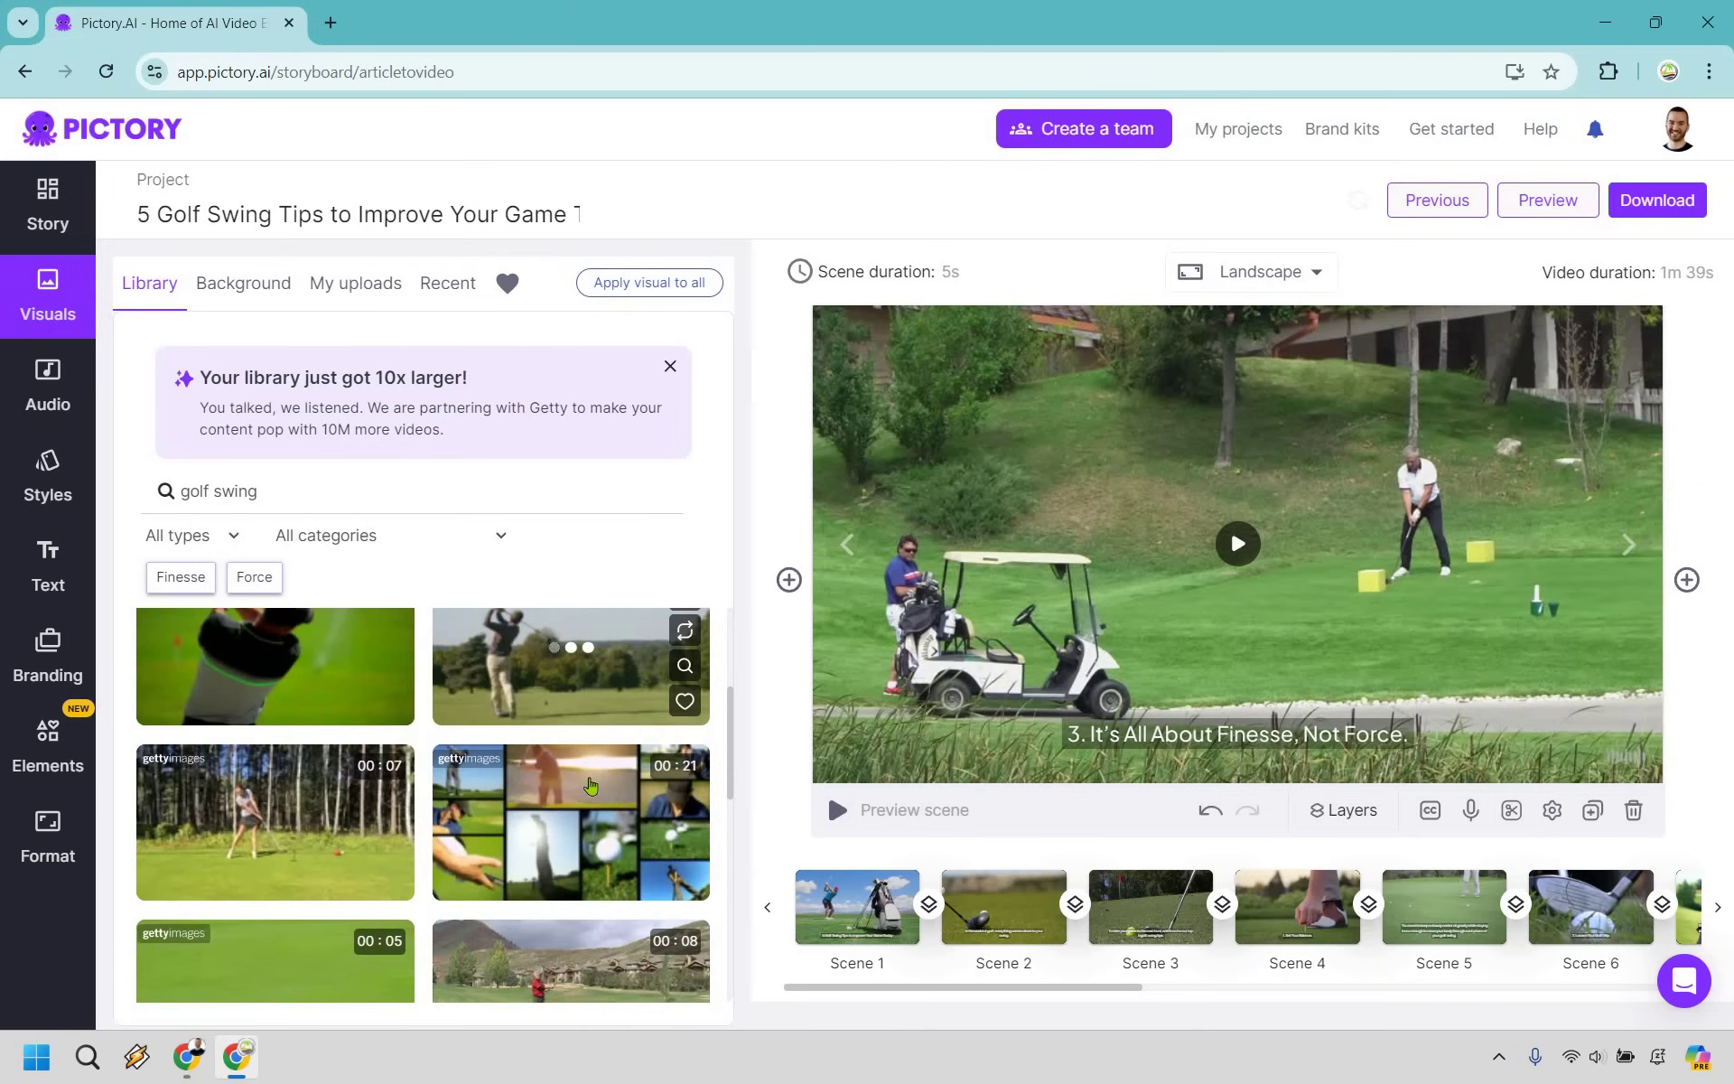
scroll(592, 786, up, 8)
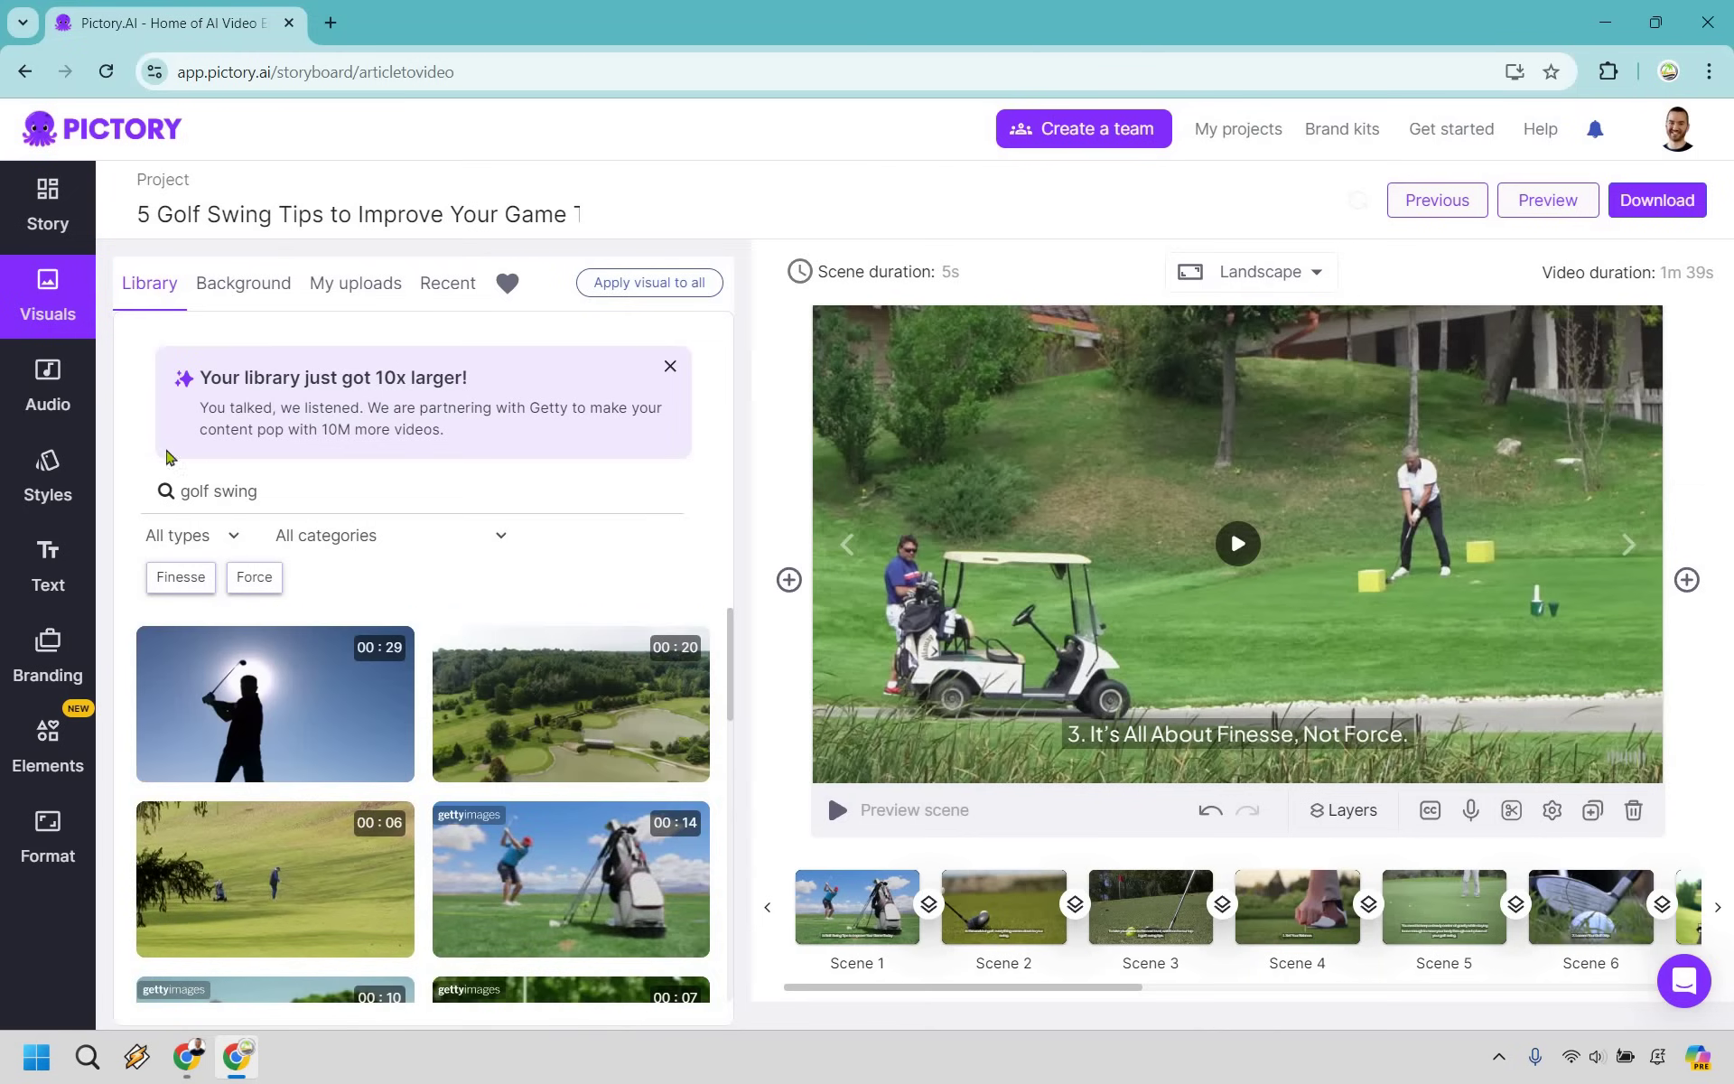
Remove the Quick Sticks background track and sample the Djano voiceover voice.
click(68, 397)
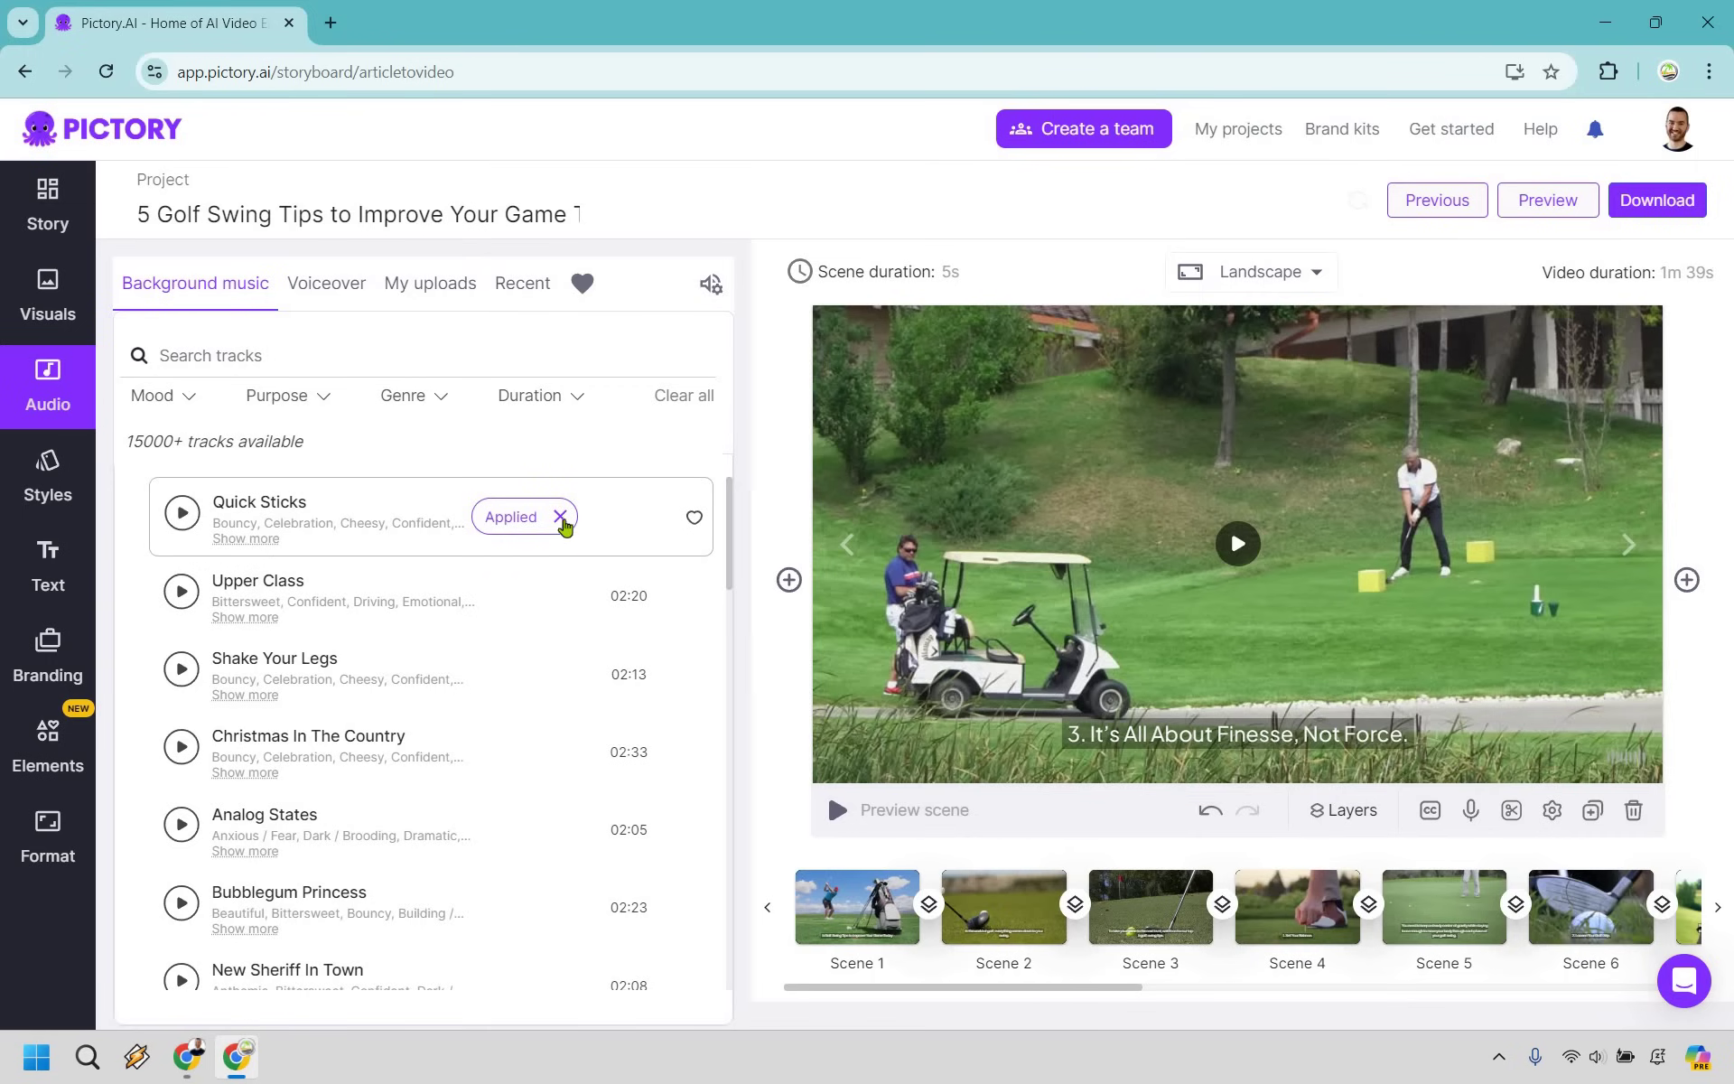
click(560, 516)
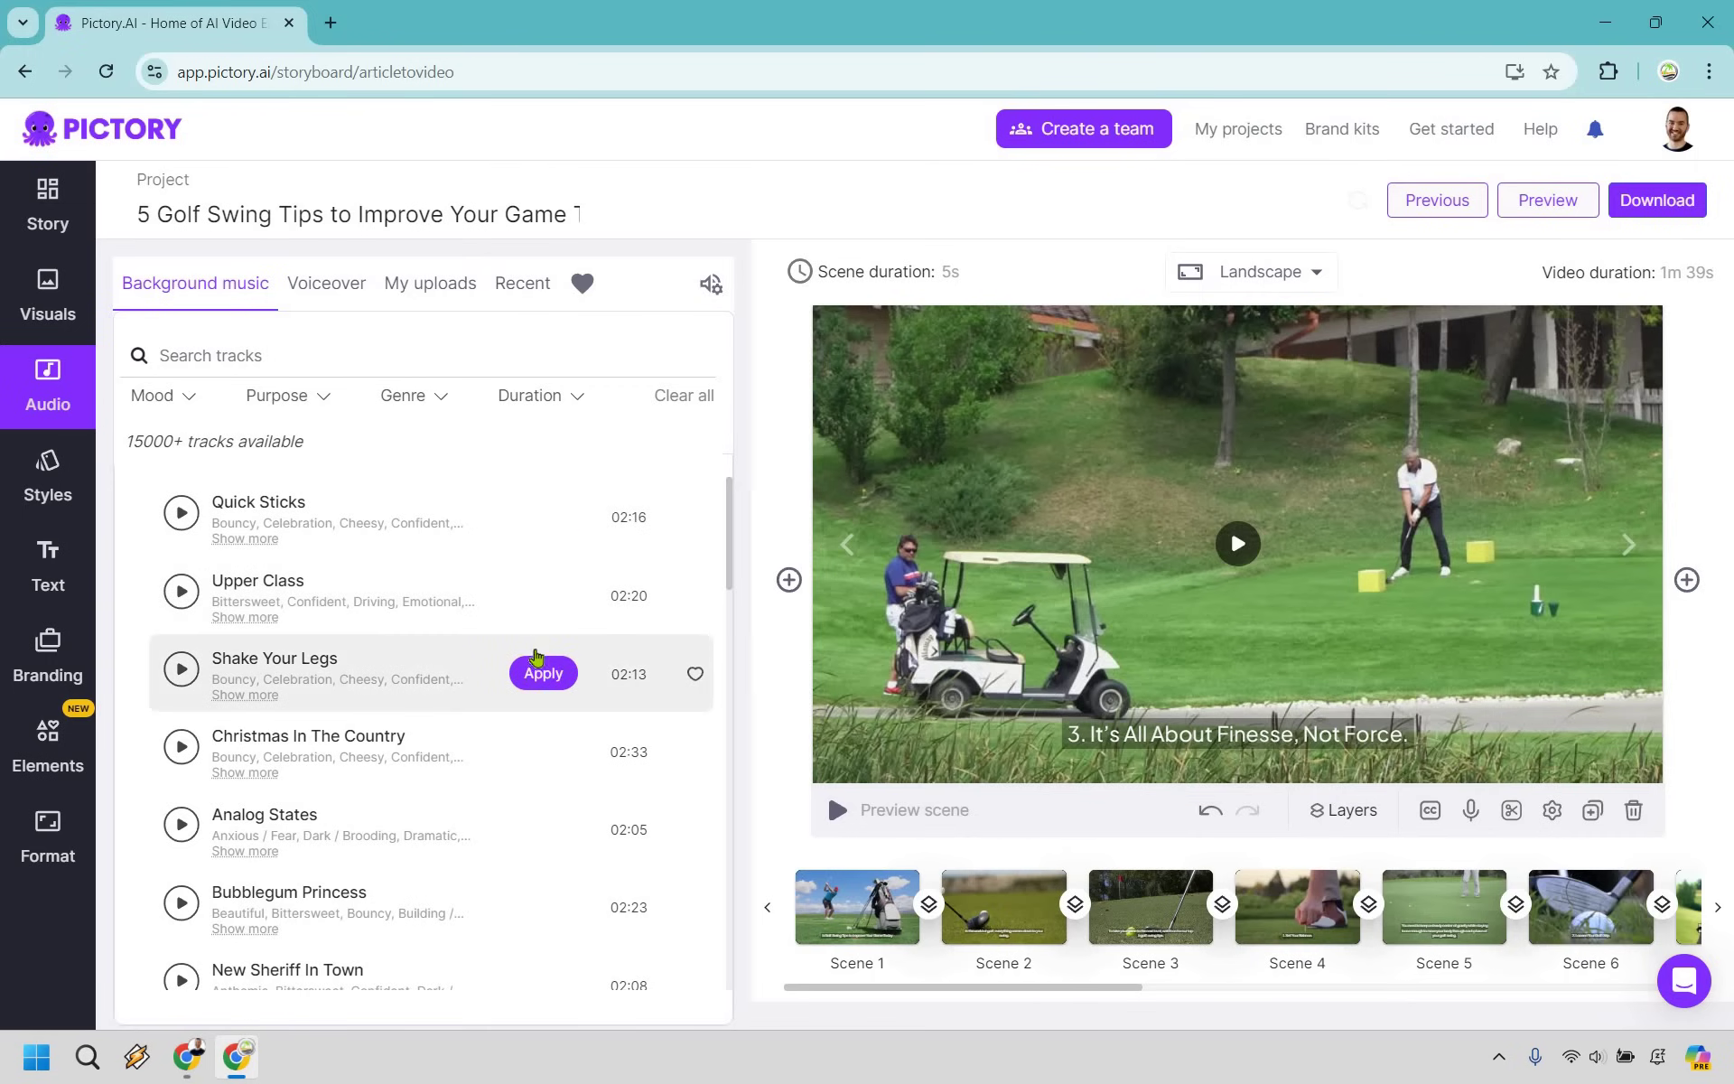
click(352, 289)
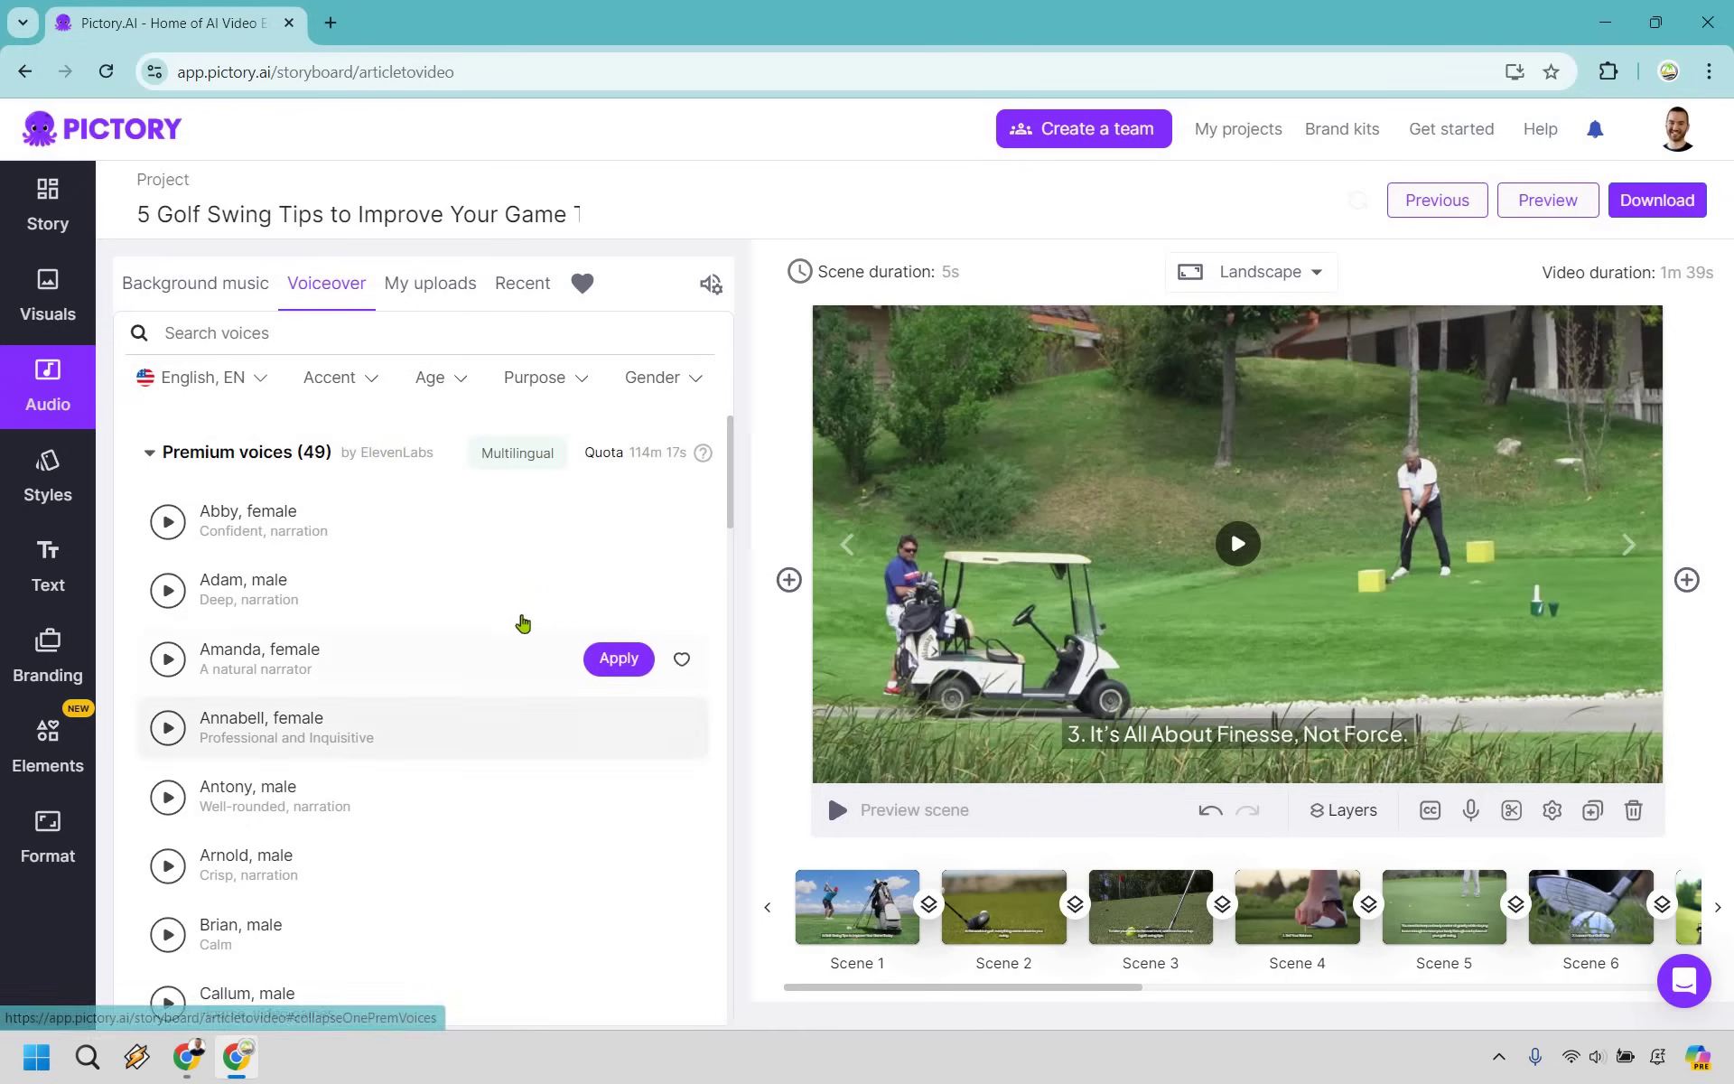
mouse_move(517, 605)
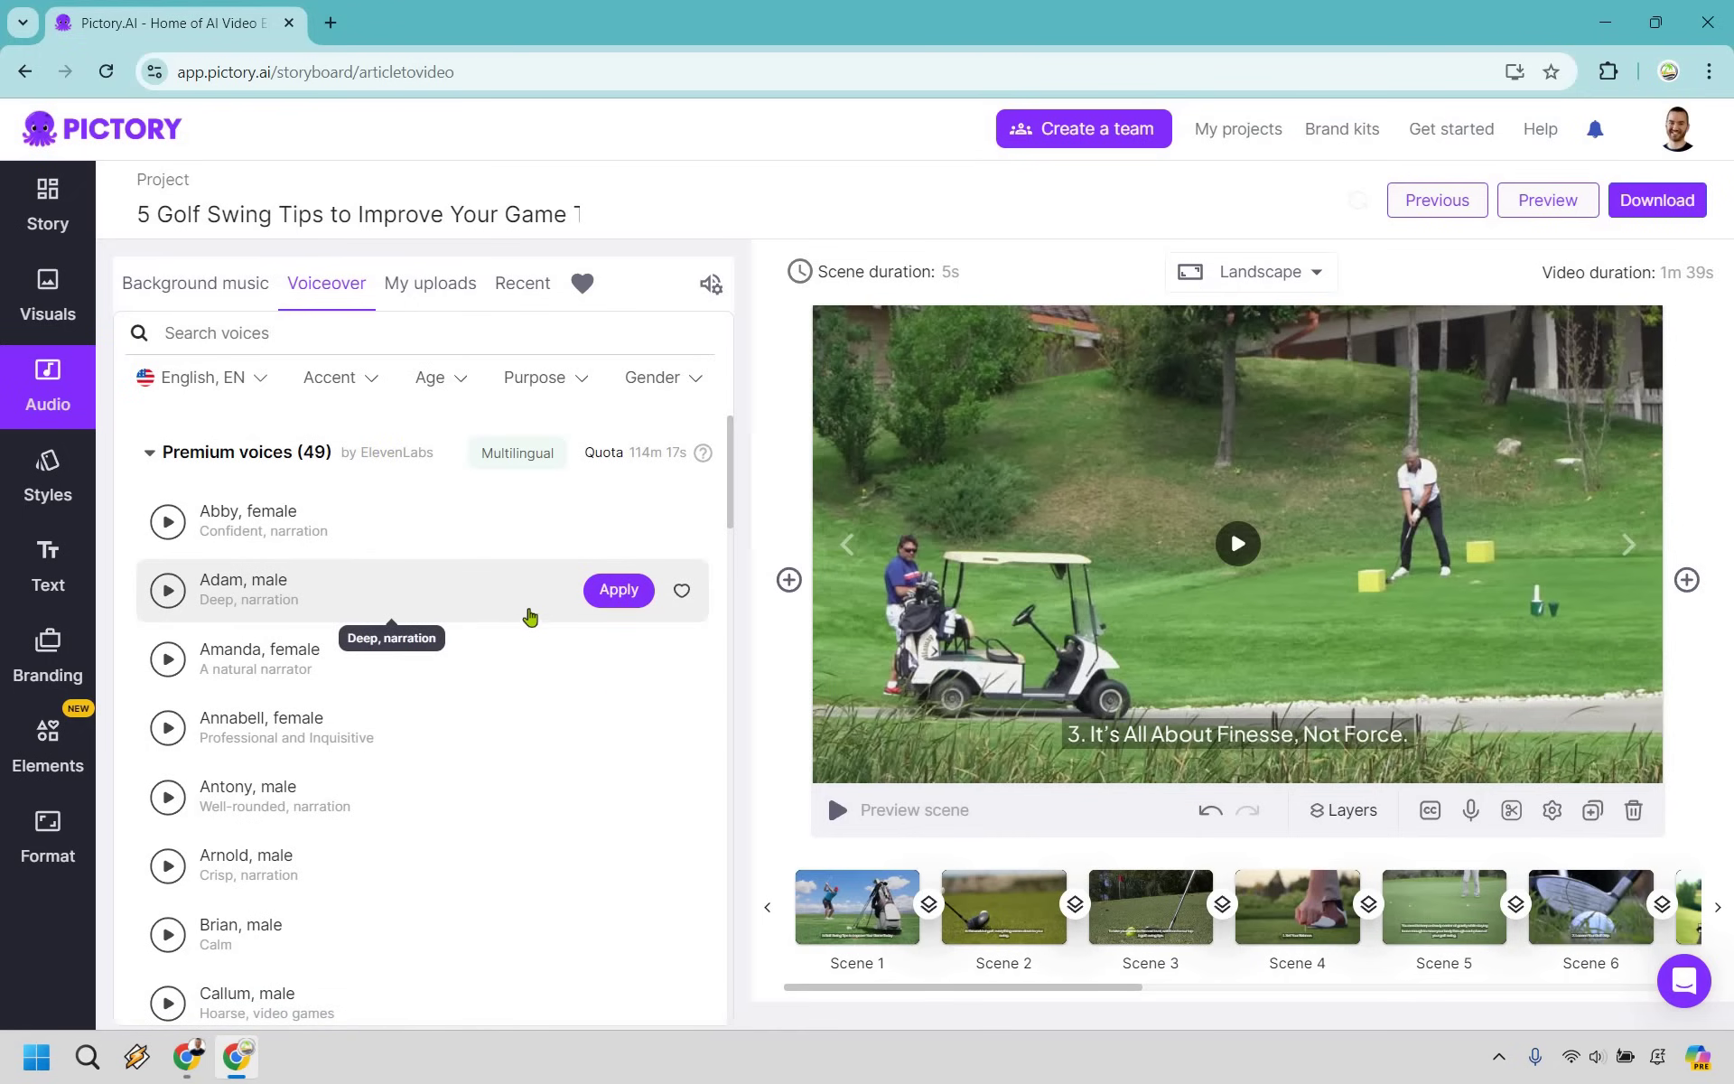
scroll(532, 619, down, 1)
scroll(532, 620, down, 3)
scroll(532, 659, down, 5)
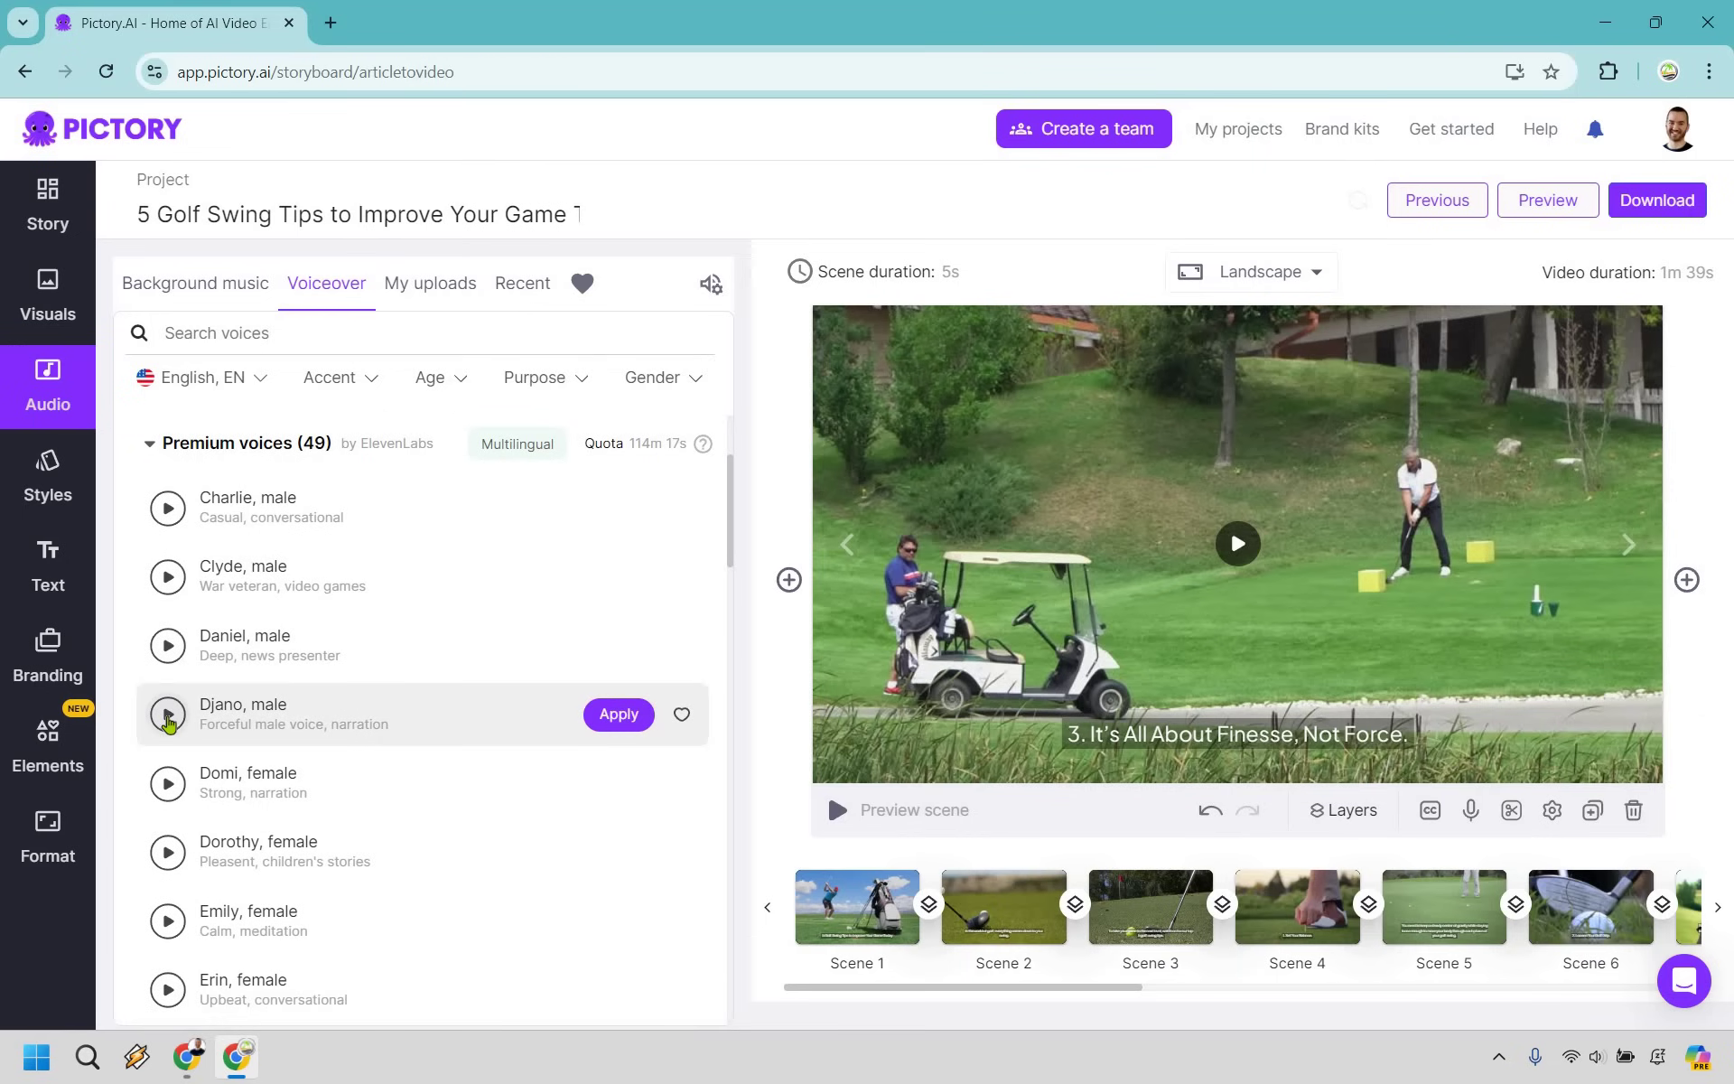
click(168, 716)
click(168, 716)
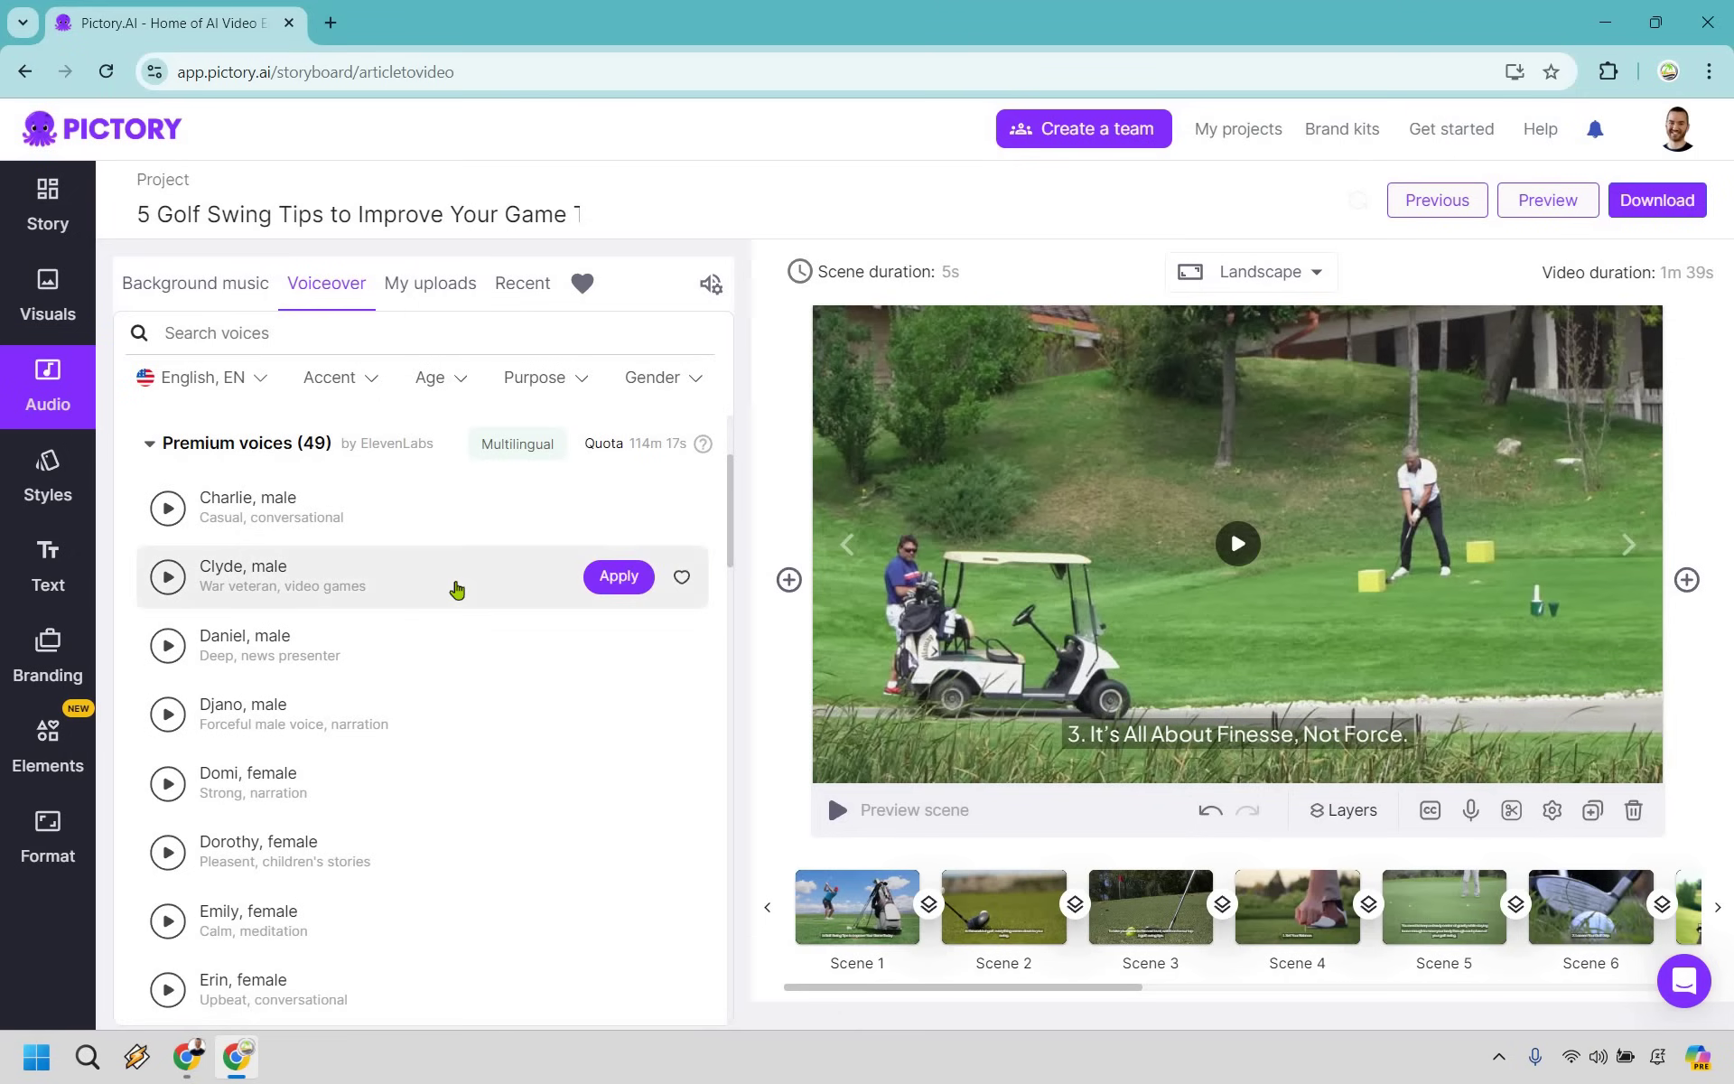
Sample the Emily, Ethan, Glinda and Harry voices.
scroll(458, 592, down, 1)
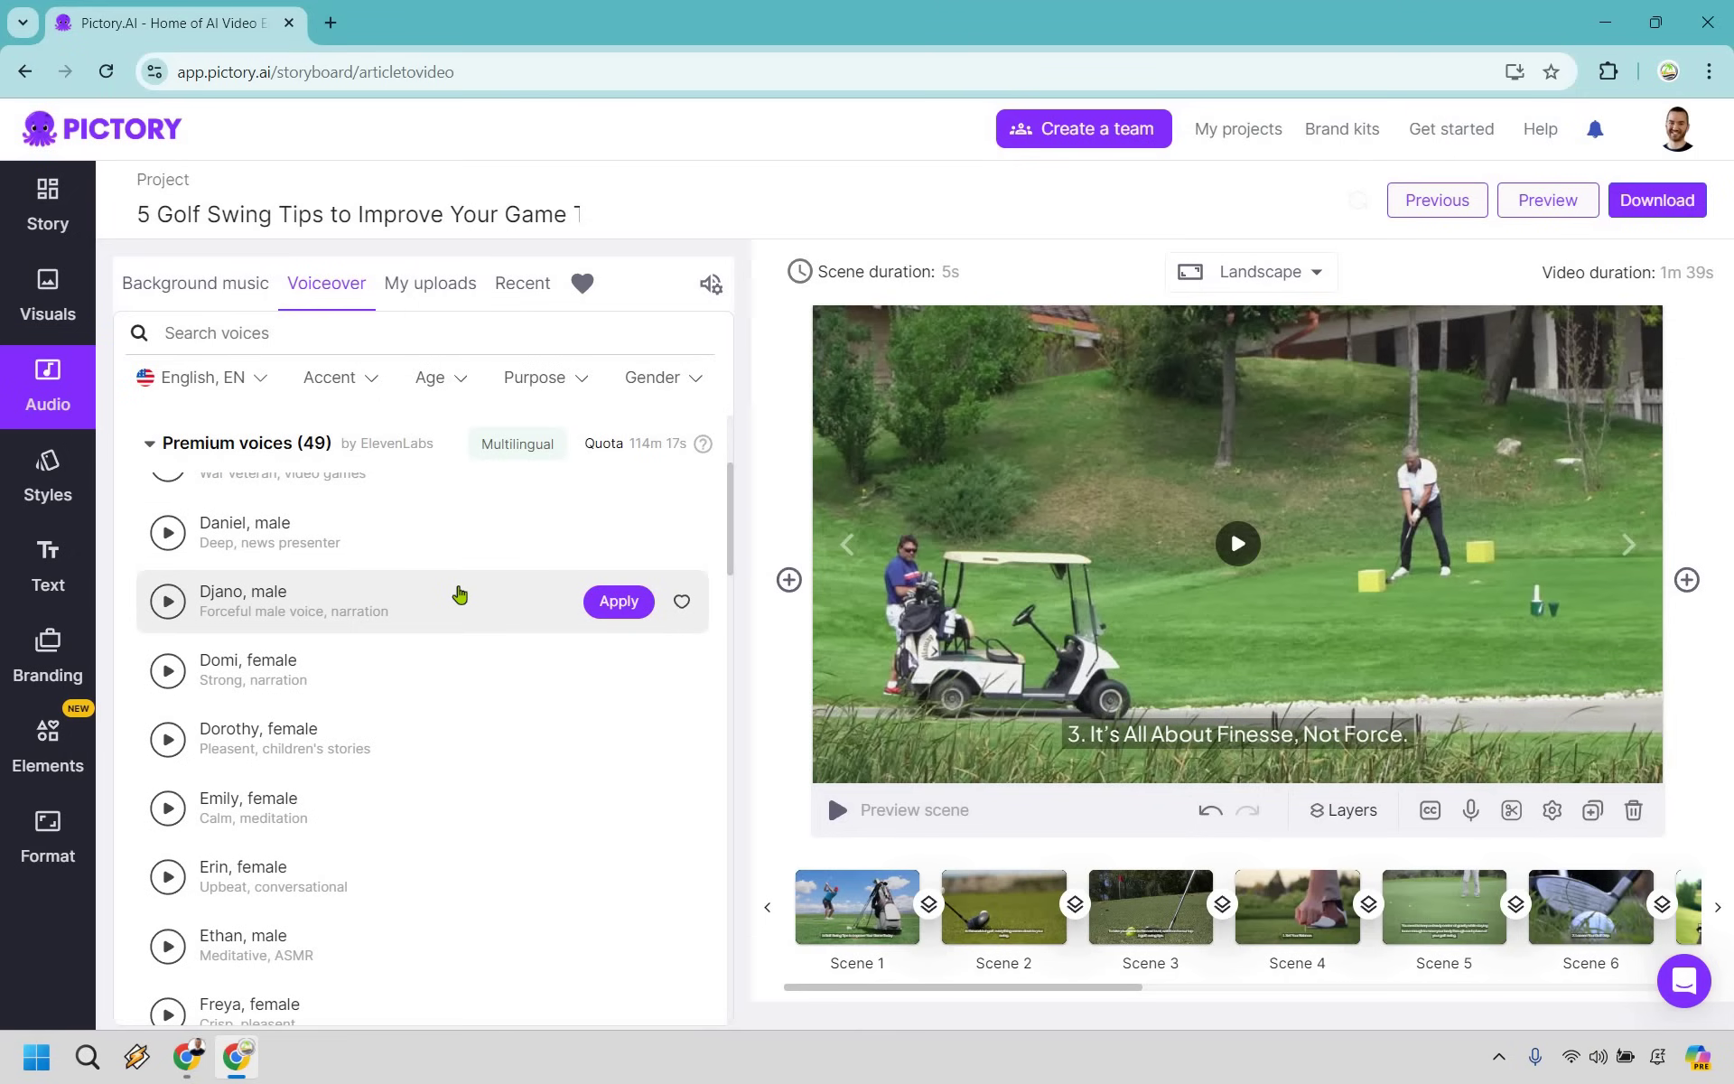
scroll(456, 596, down, 1)
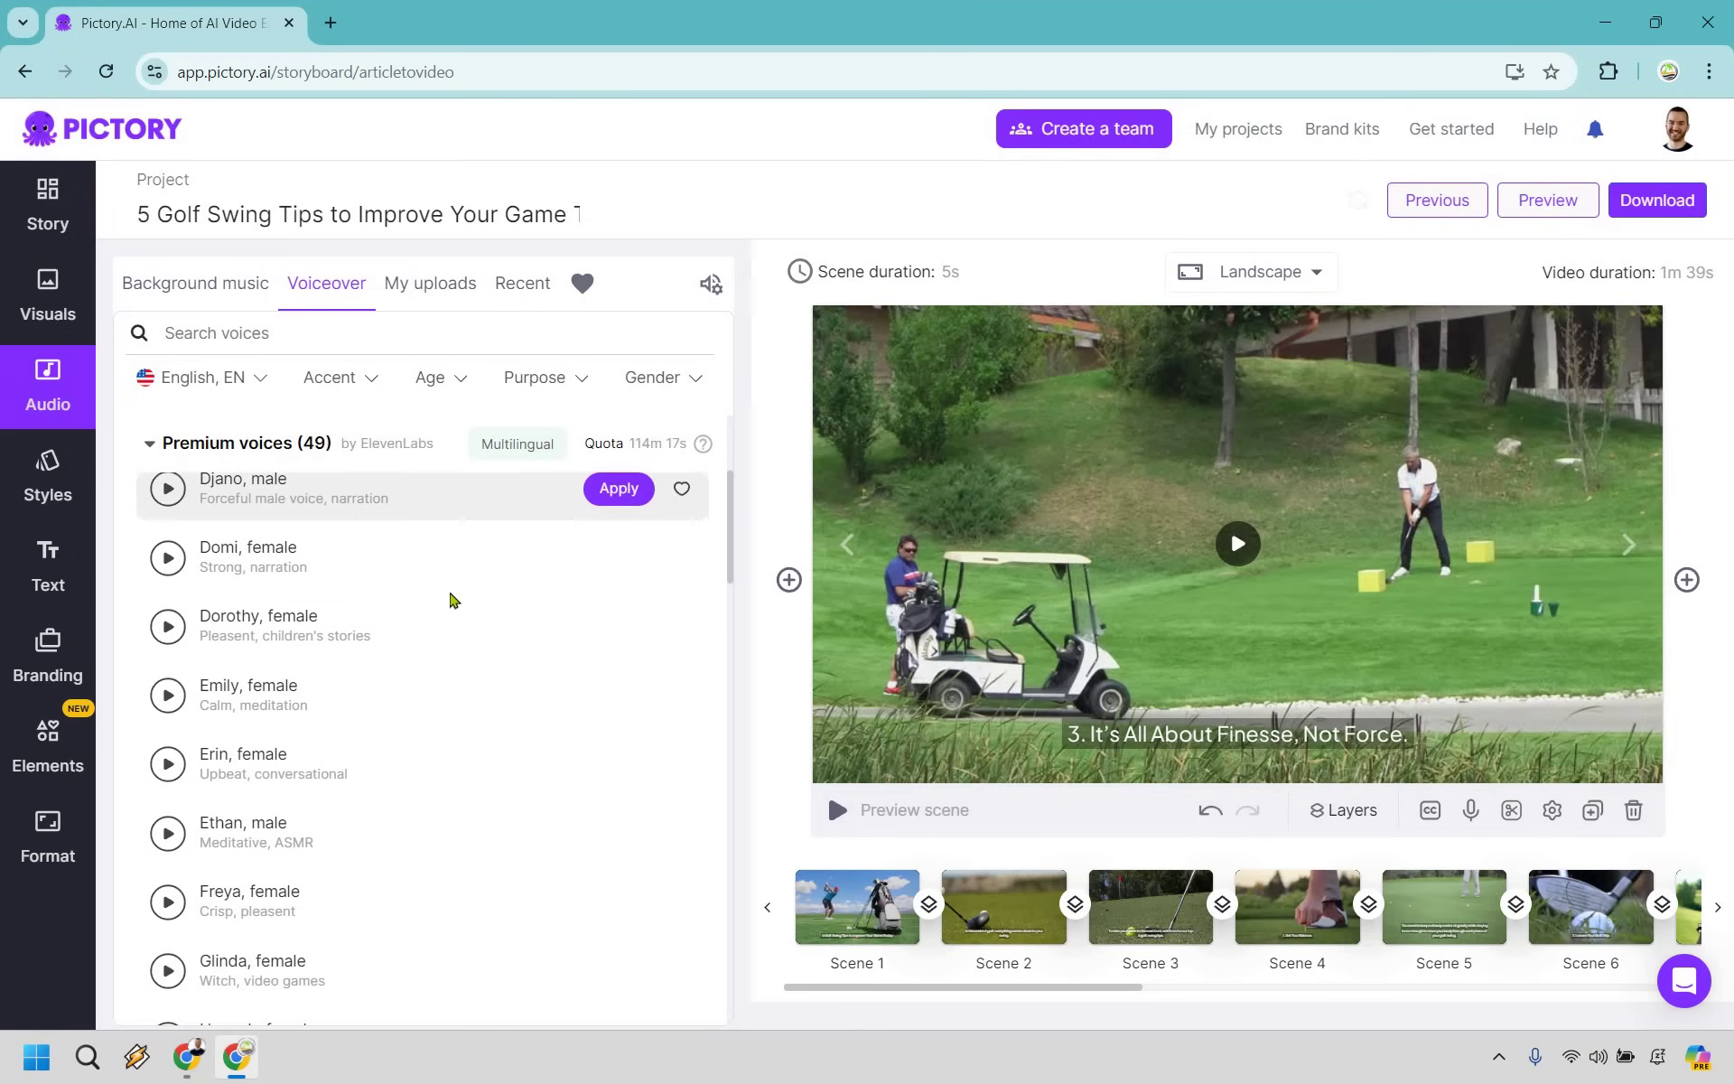
click(167, 695)
click(168, 833)
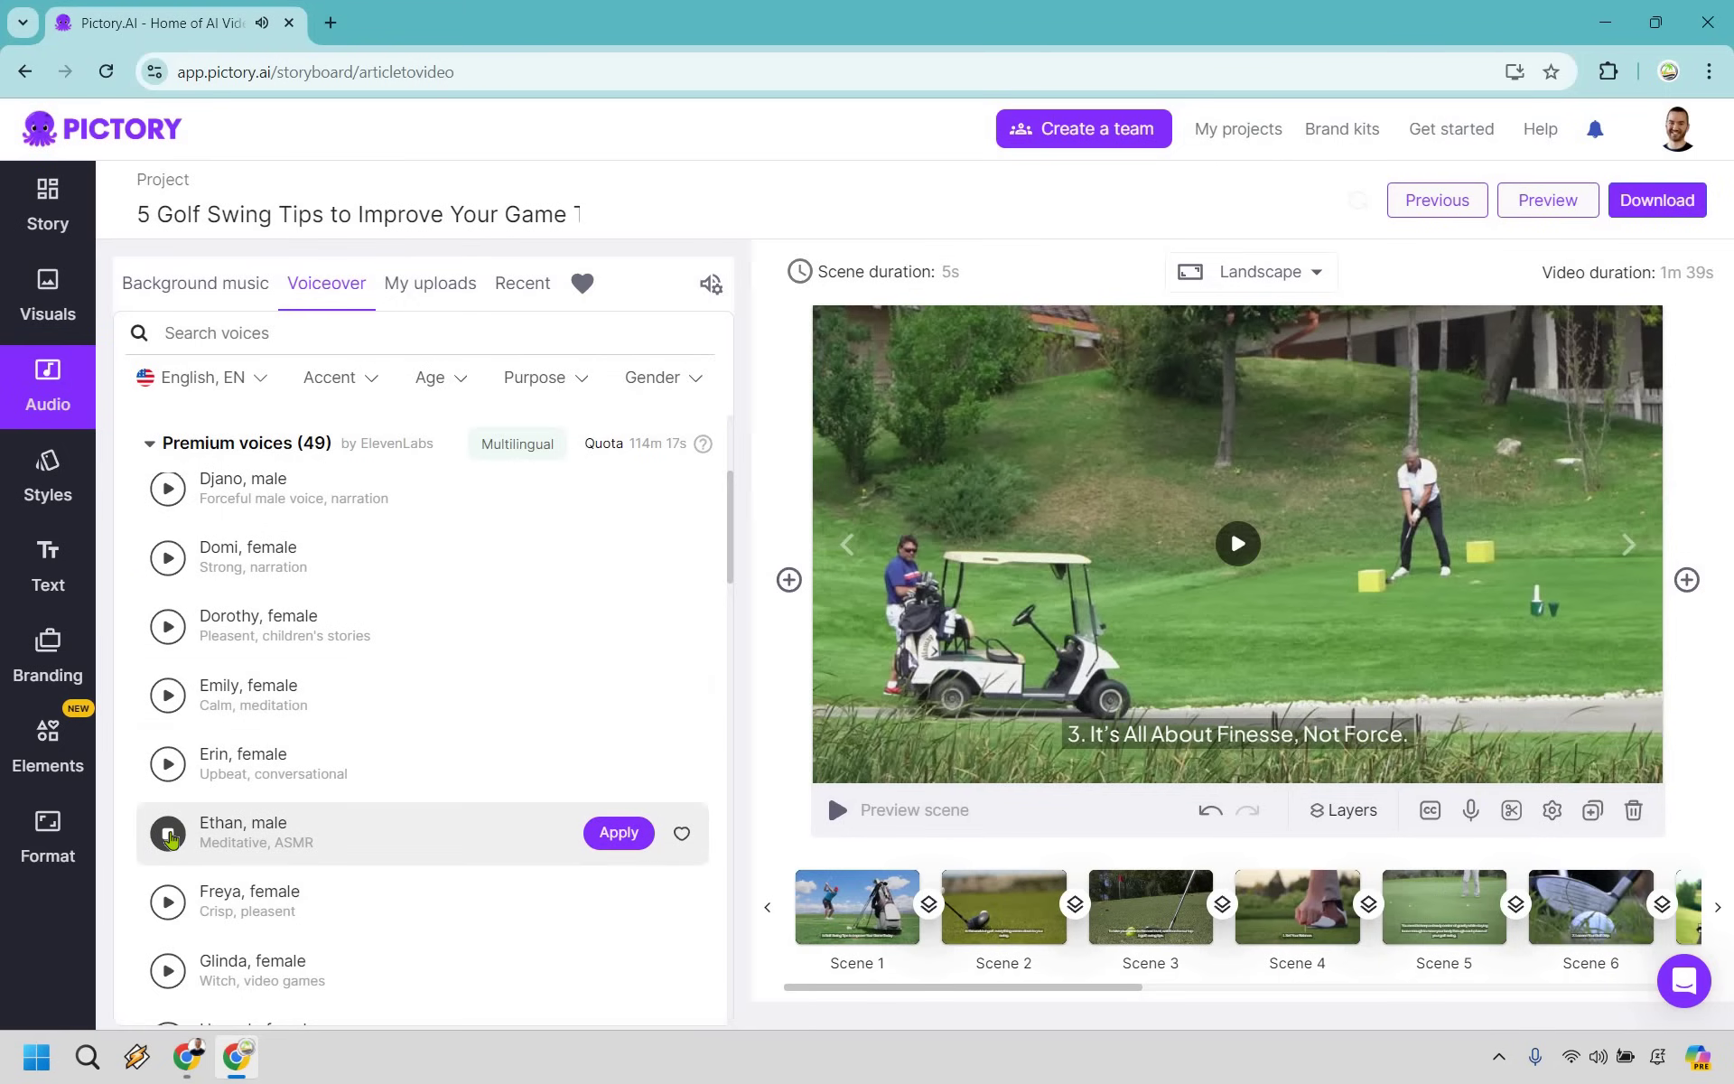
scroll(172, 639, down, 4)
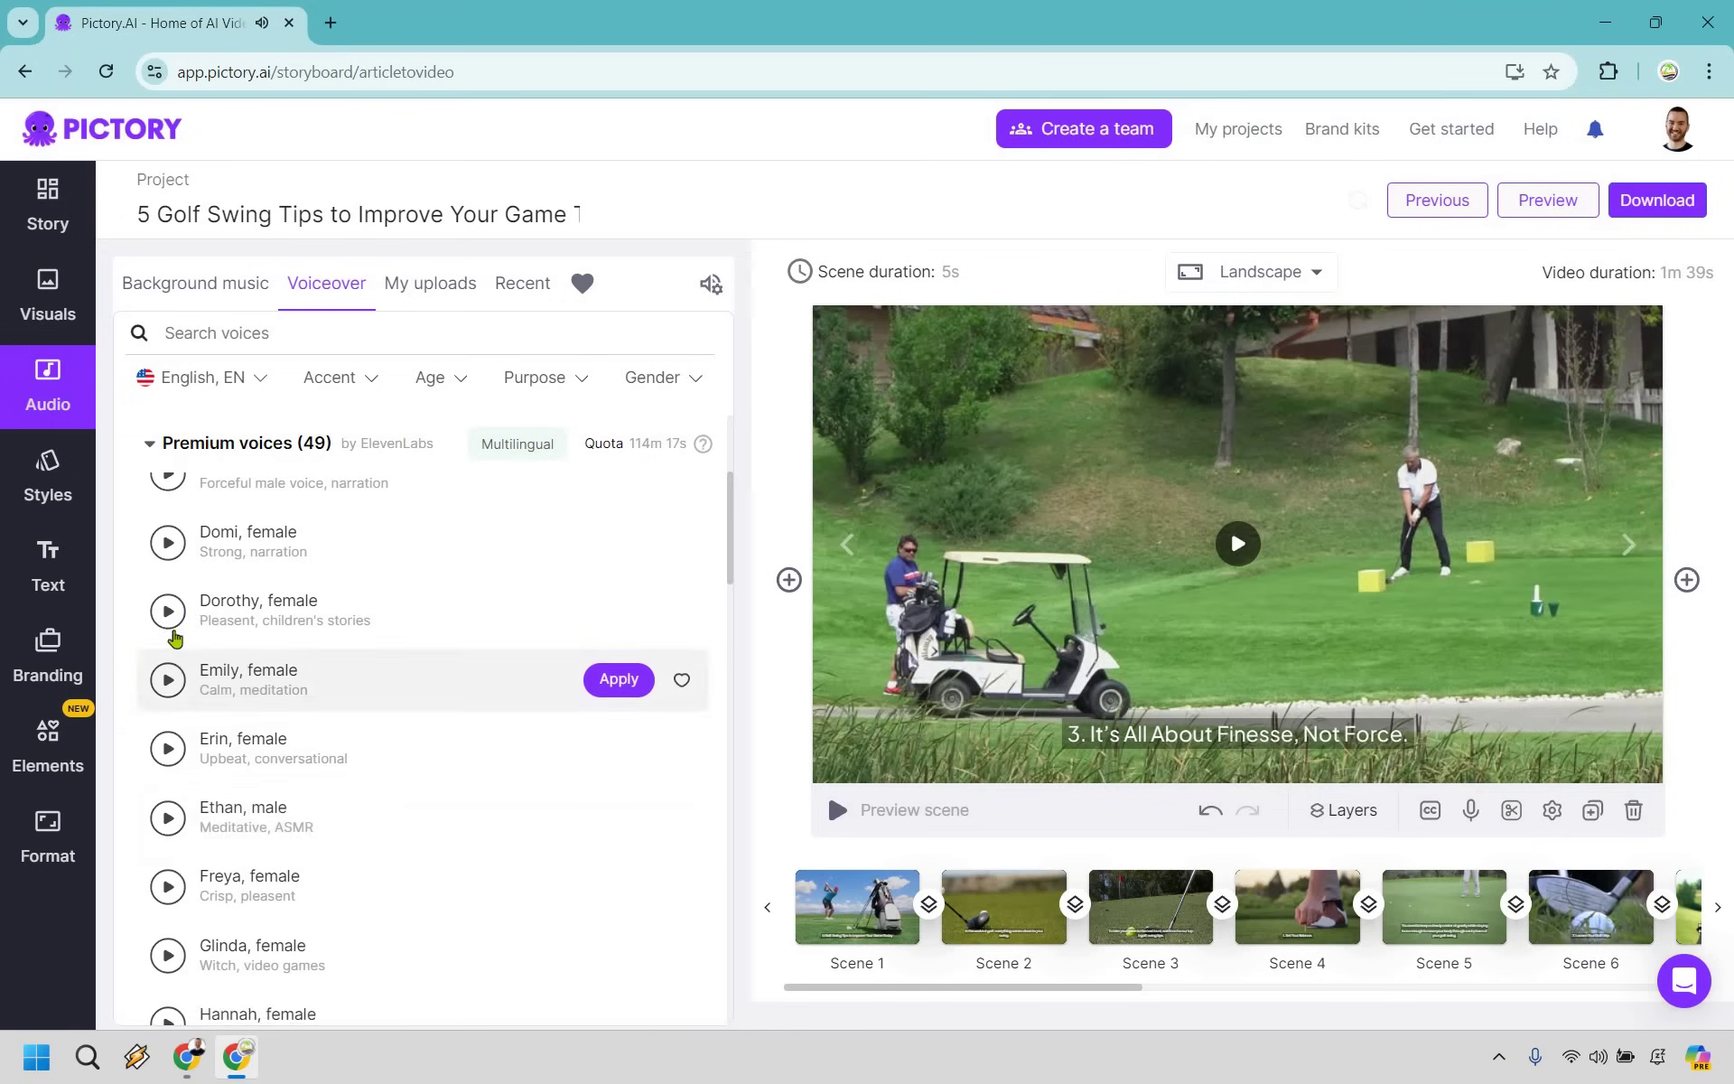
click(172, 639)
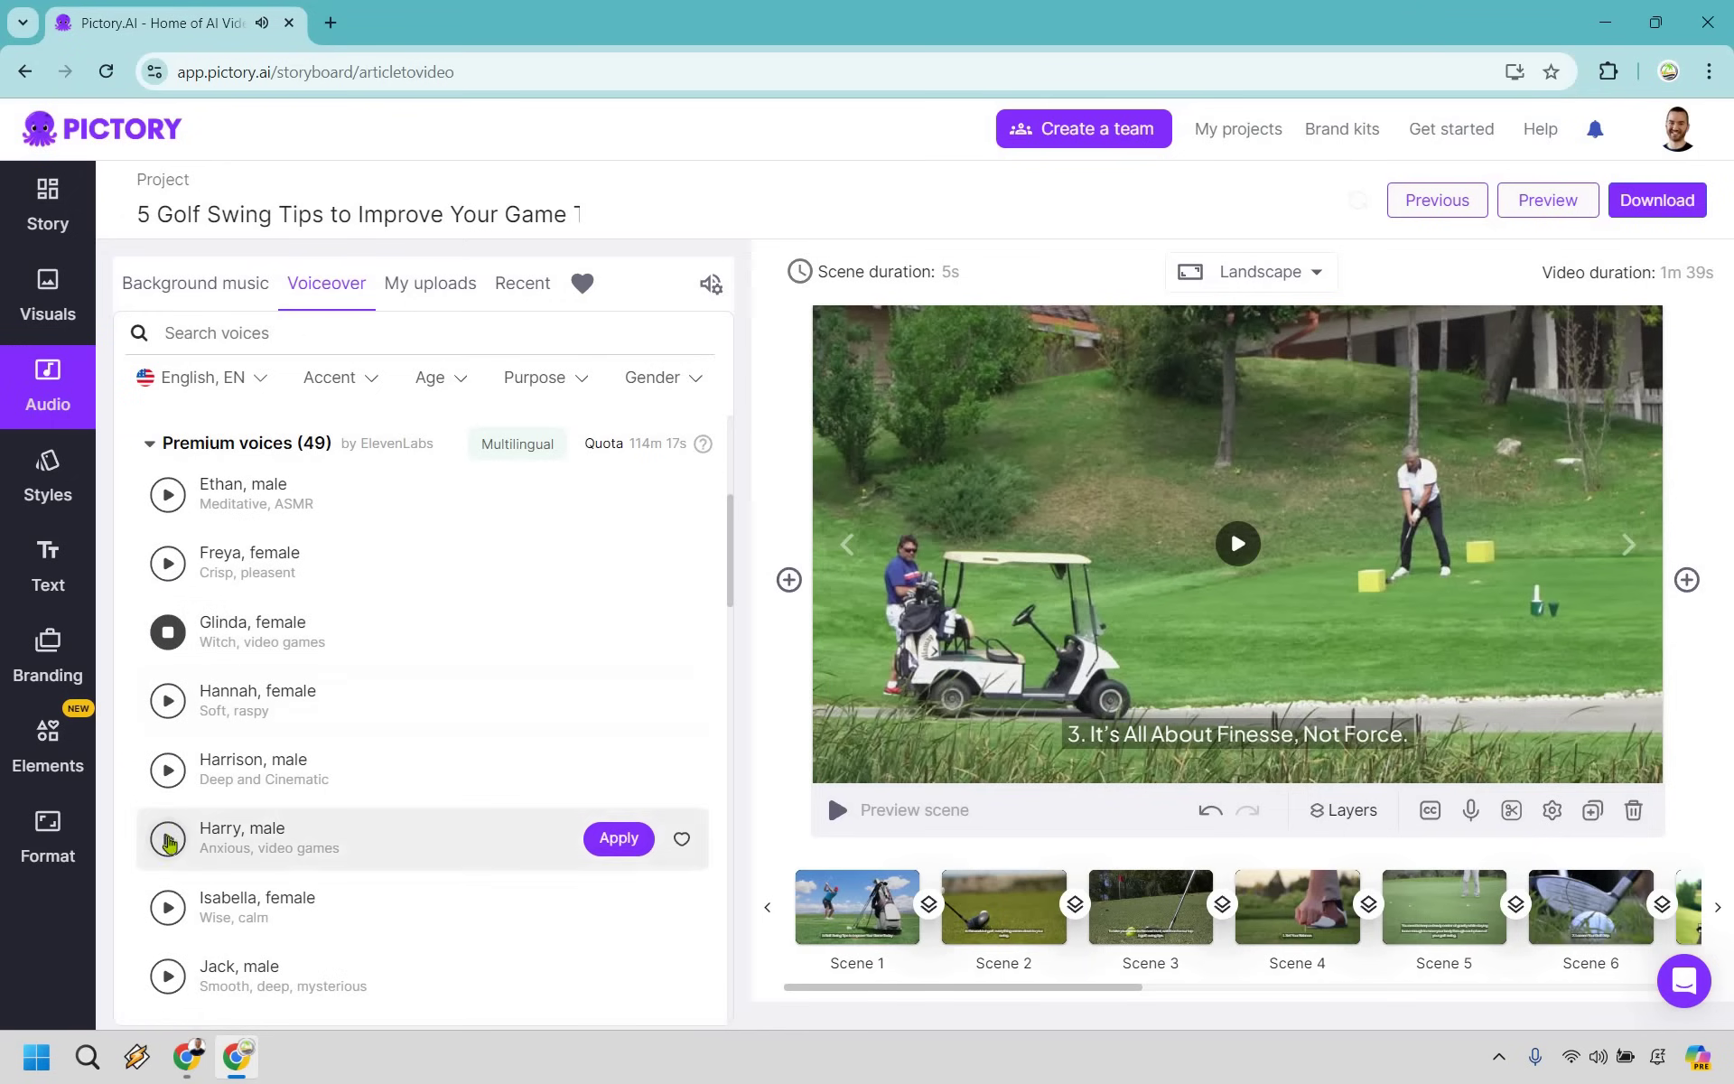
click(169, 842)
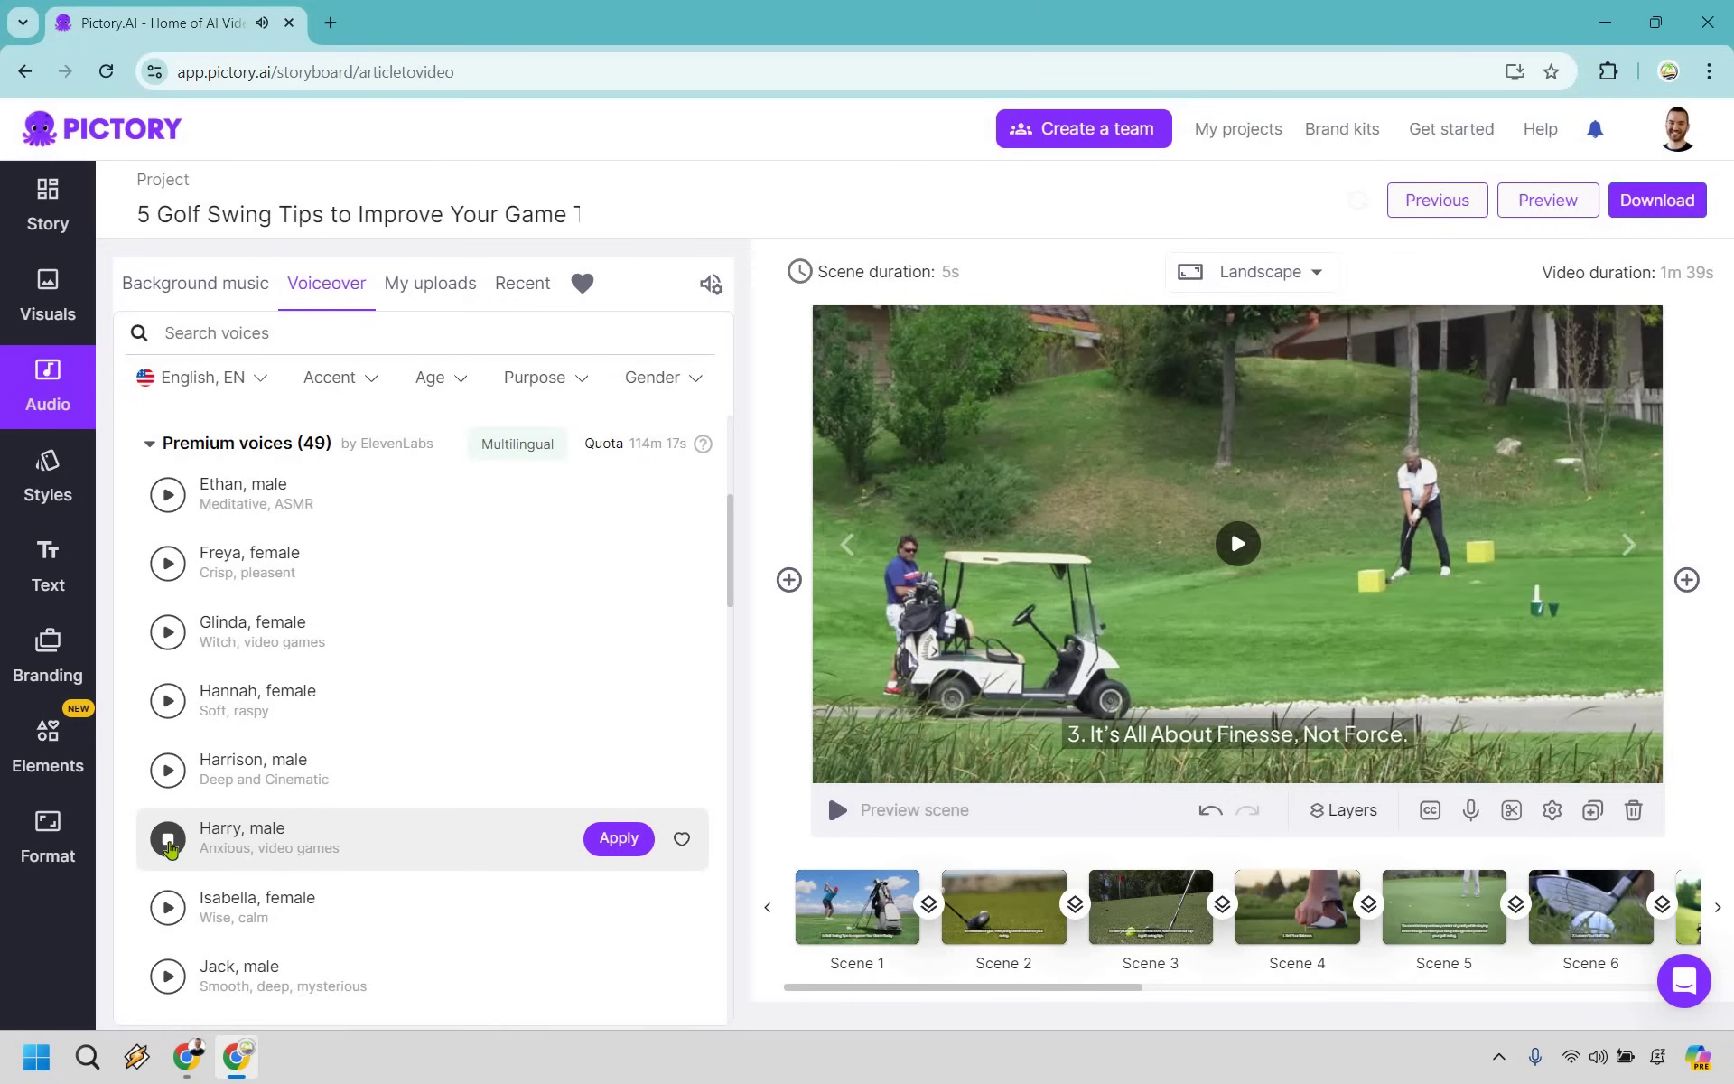
click(170, 854)
Sample Jack and James, then apply the calm, news-style James voice as the voiceover.
scroll(171, 865, down, 1)
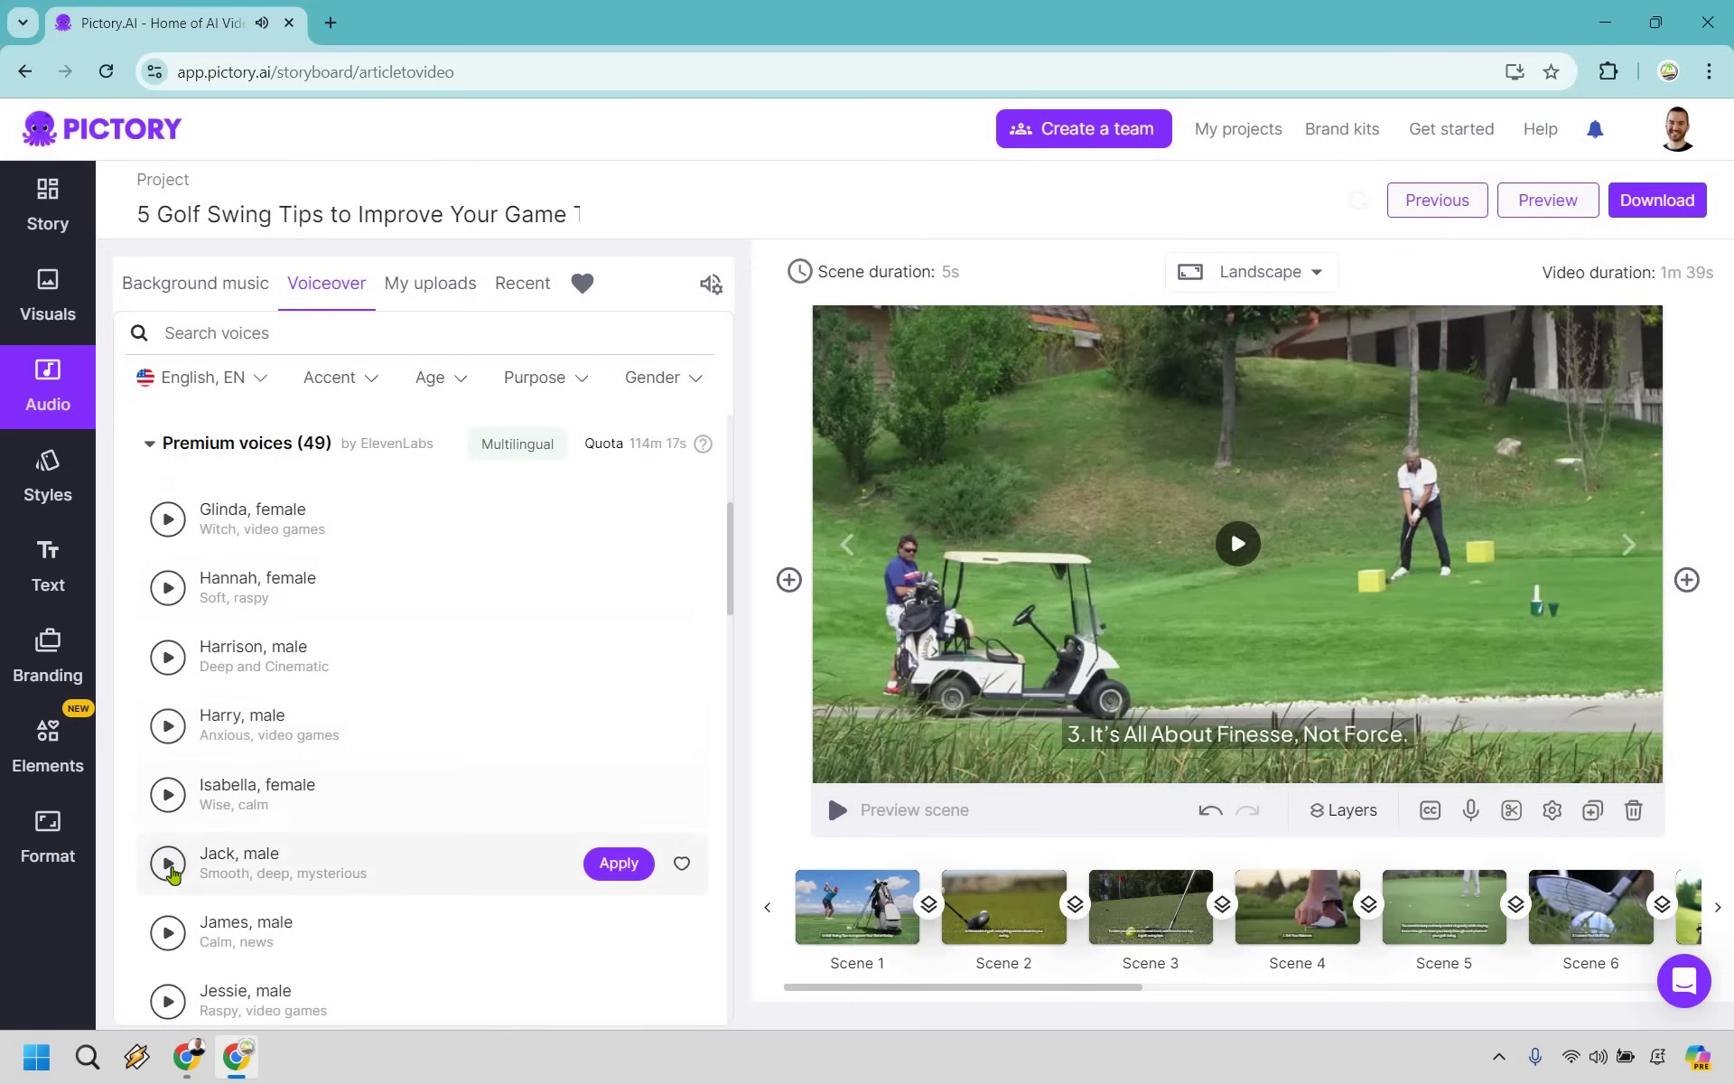
click(170, 864)
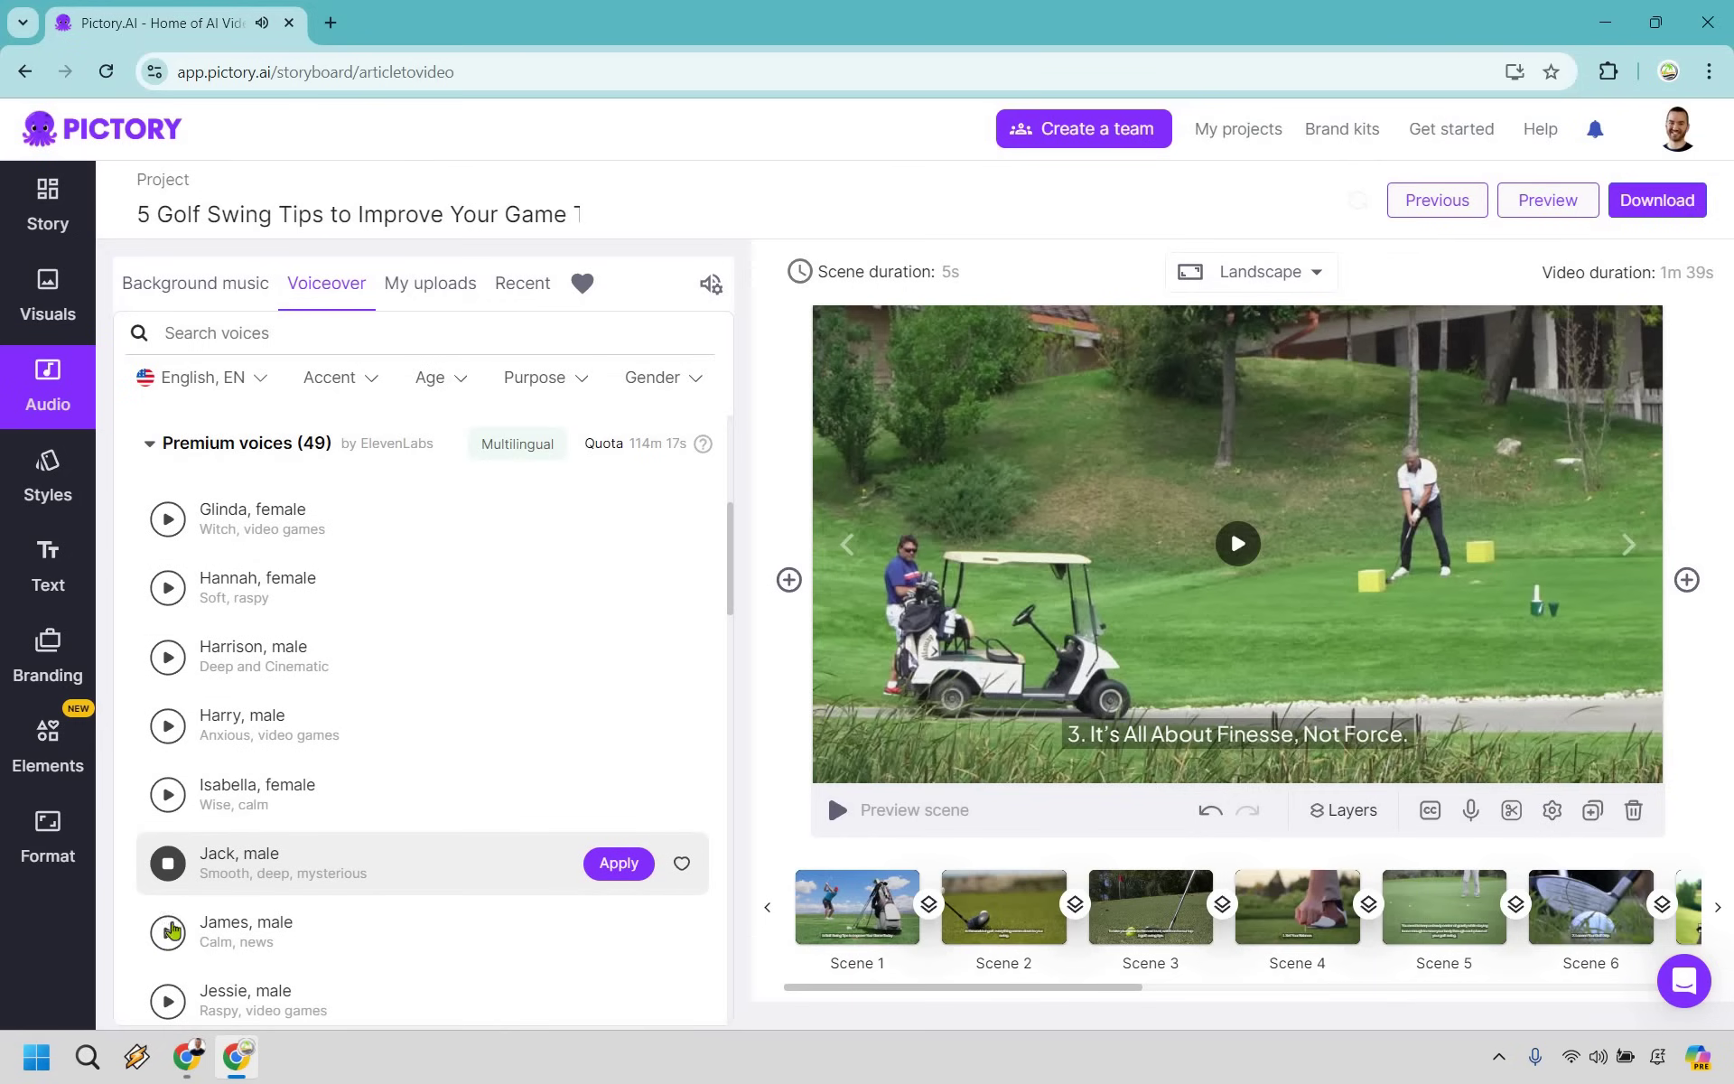
click(169, 934)
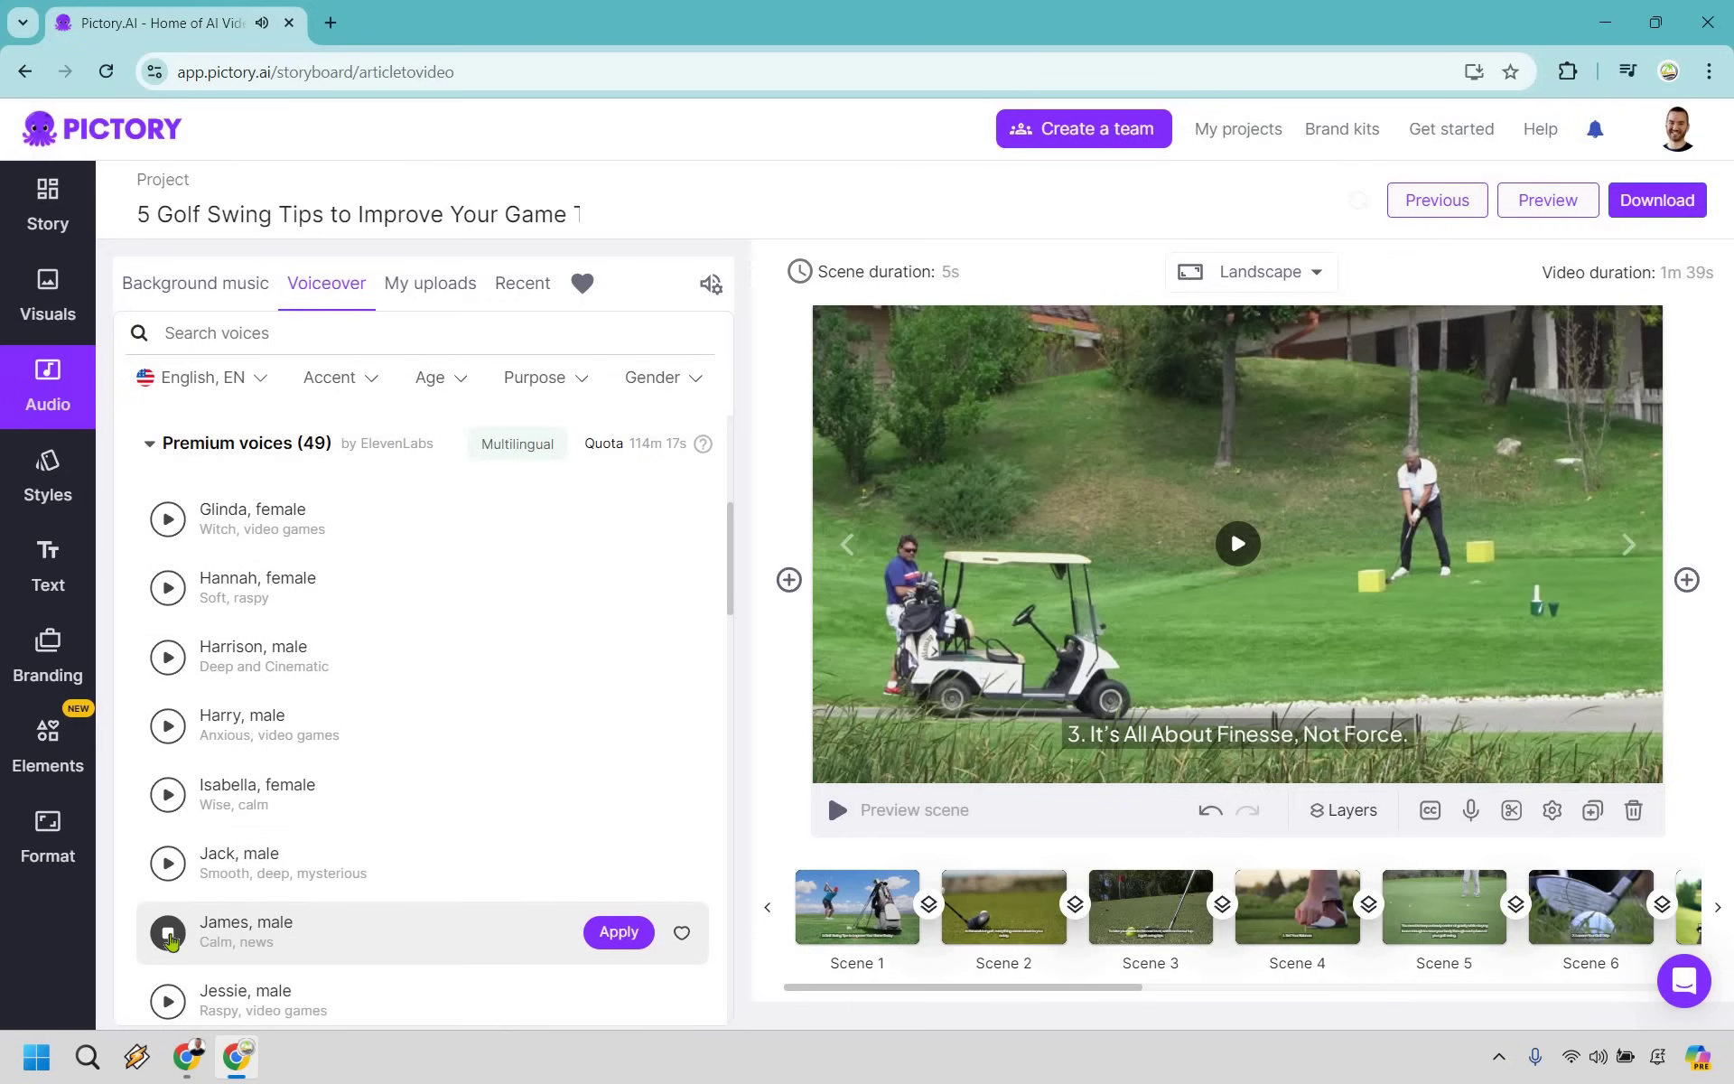
click(615, 934)
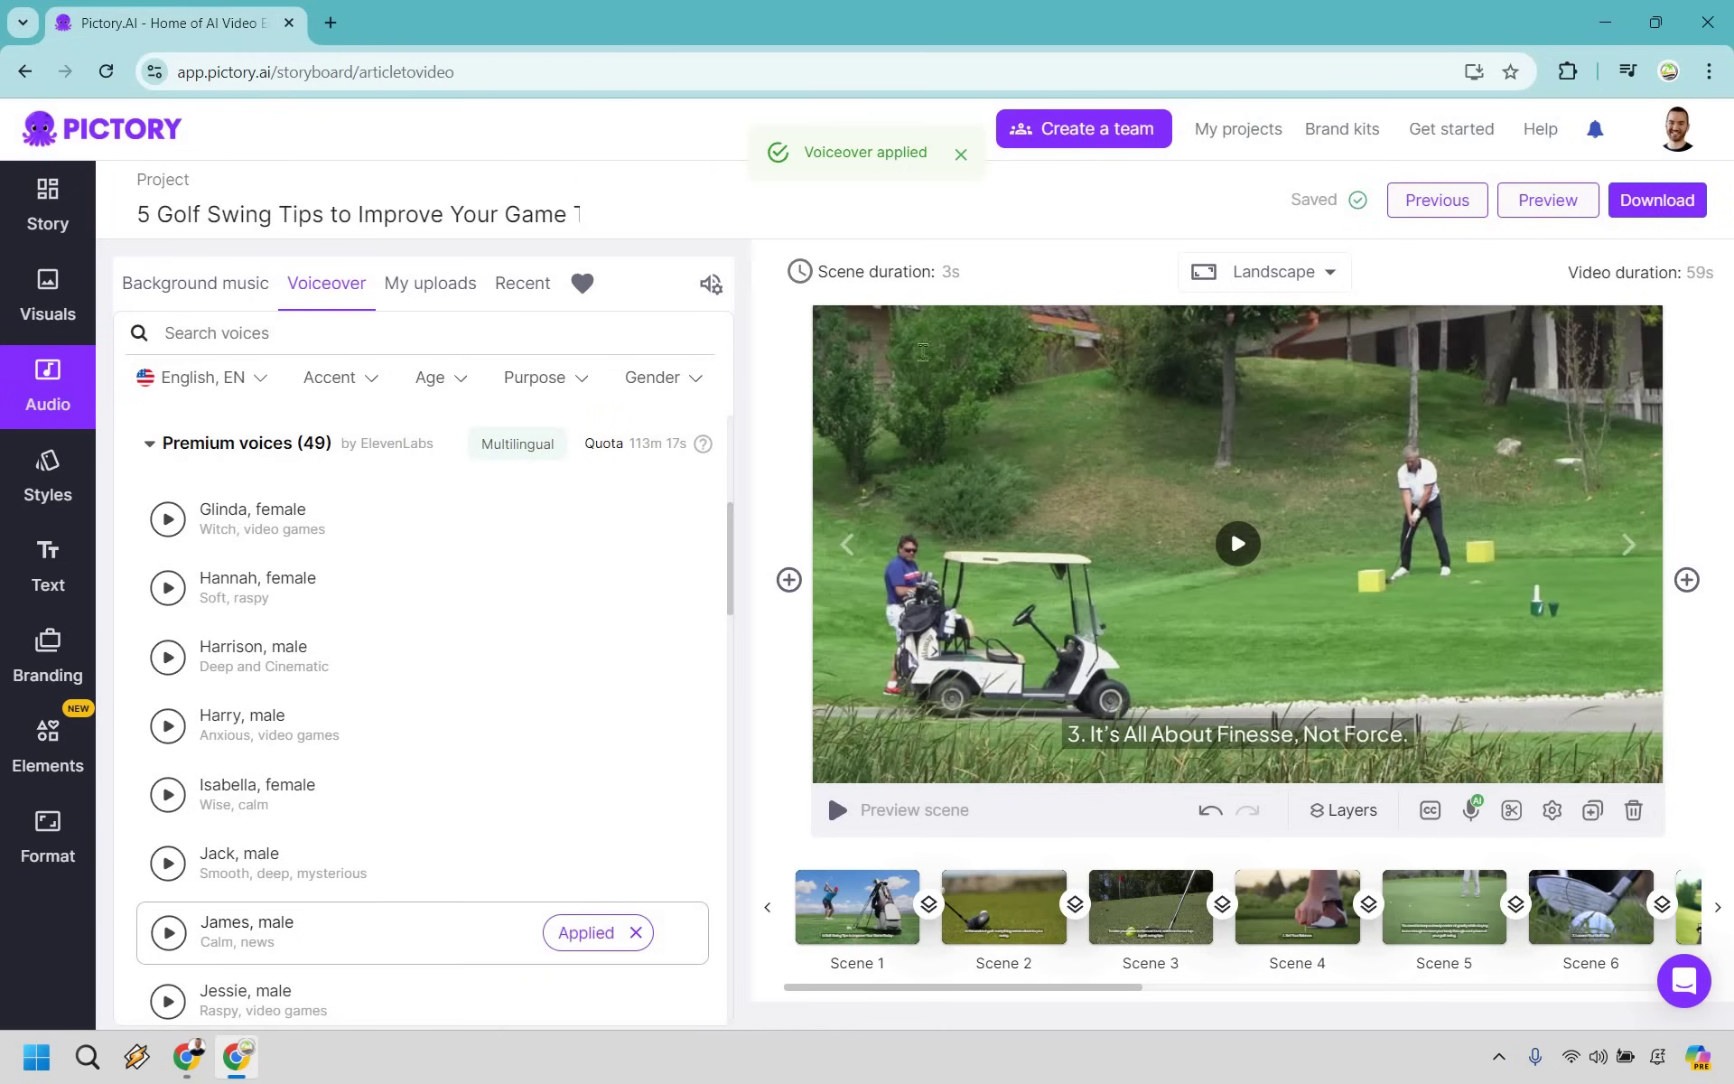
Record a 3-second voice-over on Scene 1, apply it, and play the scene back.
click(837, 810)
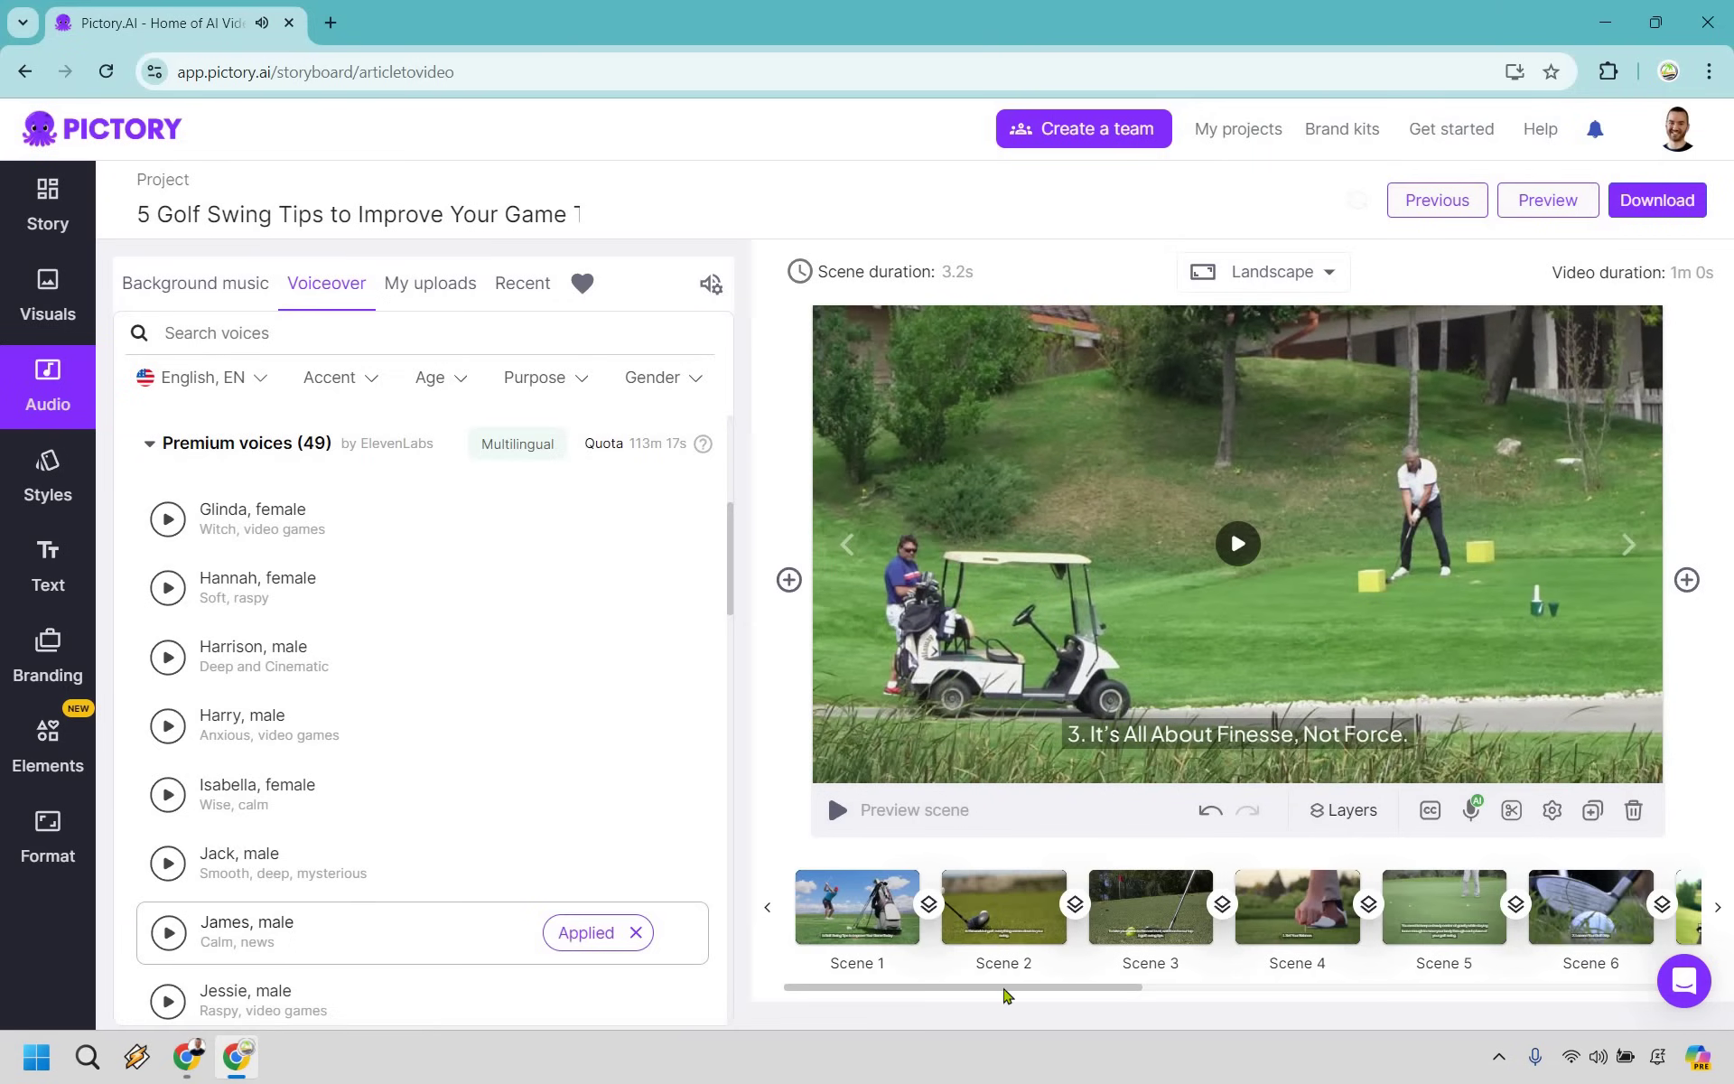
click(867, 903)
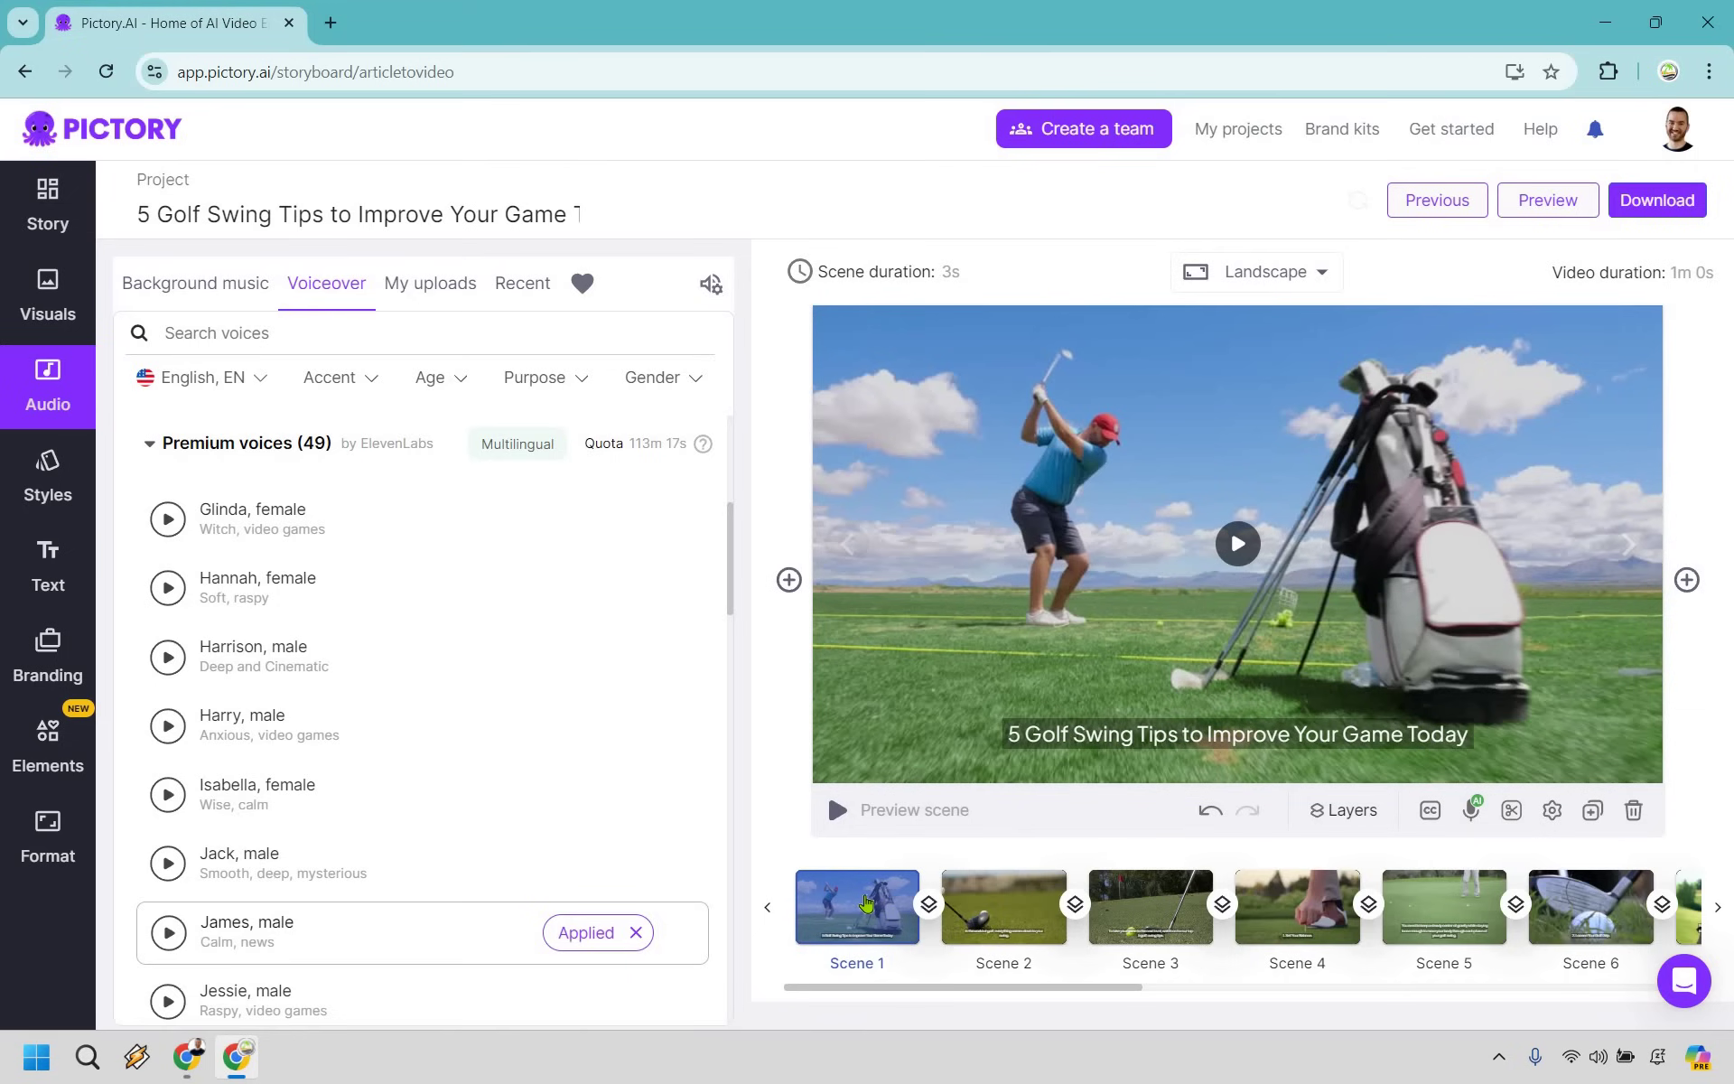
click(1474, 810)
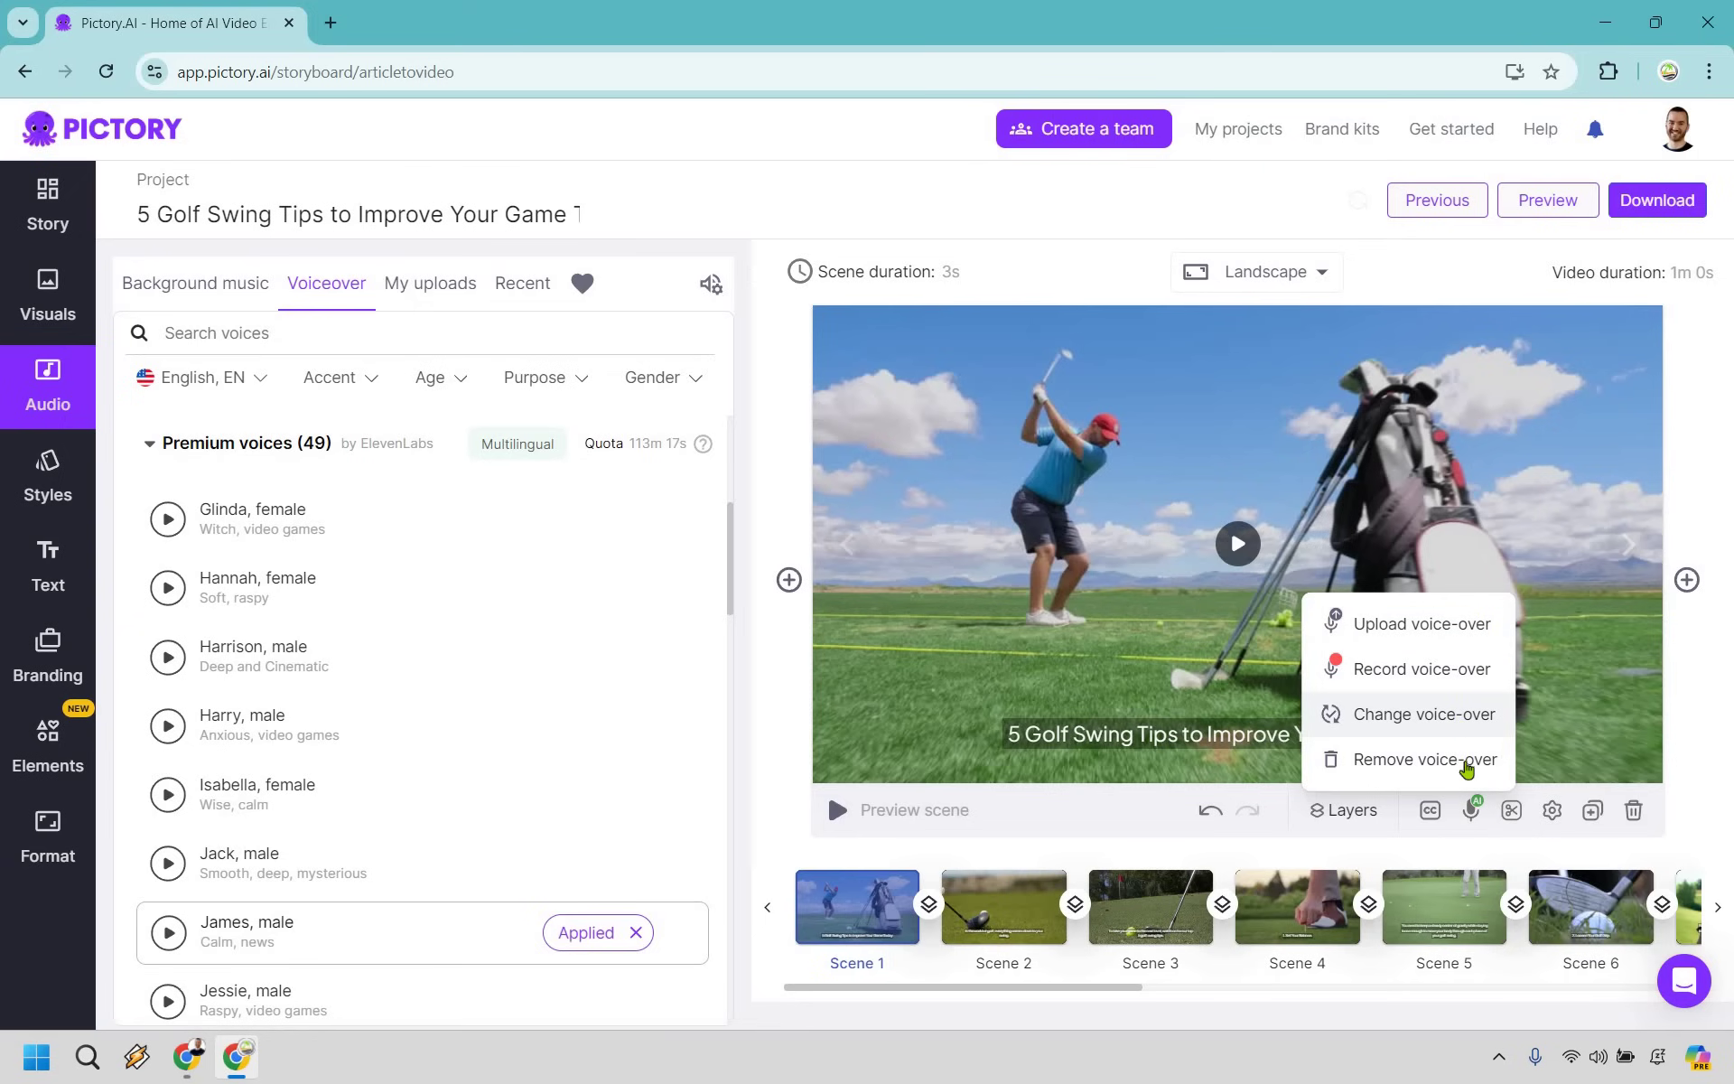
click(1437, 676)
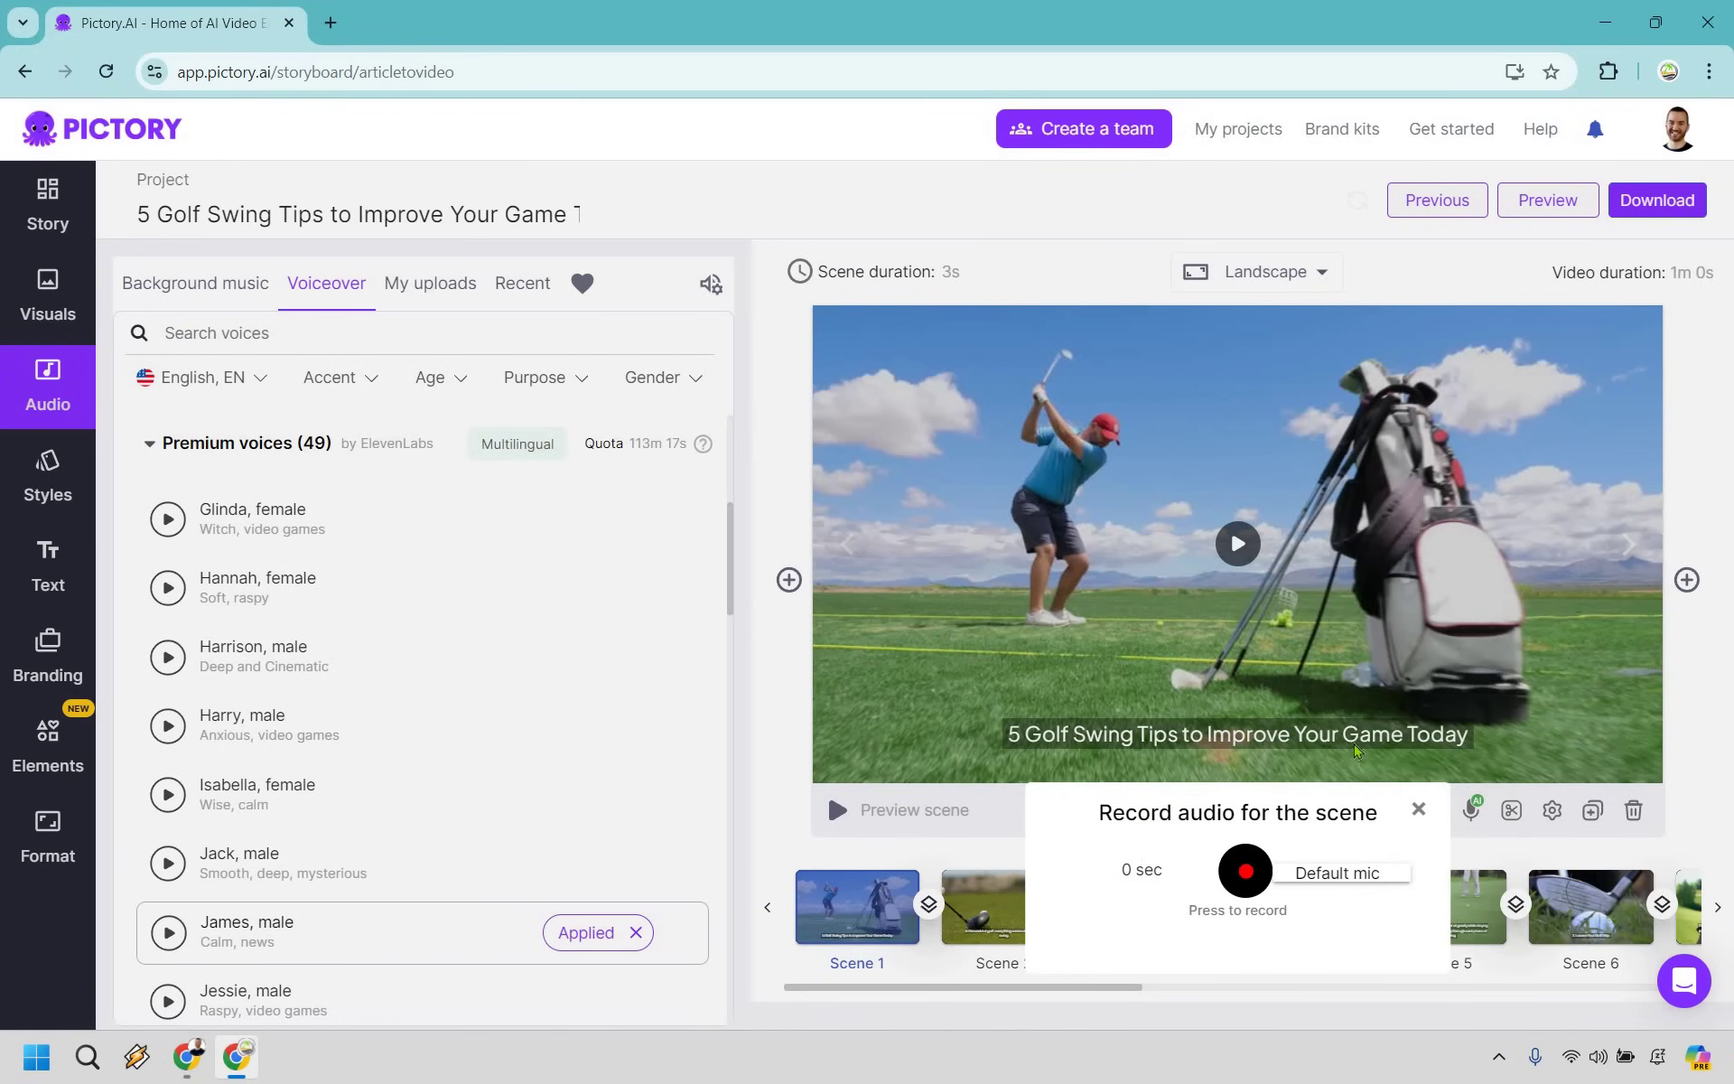
click(1209, 883)
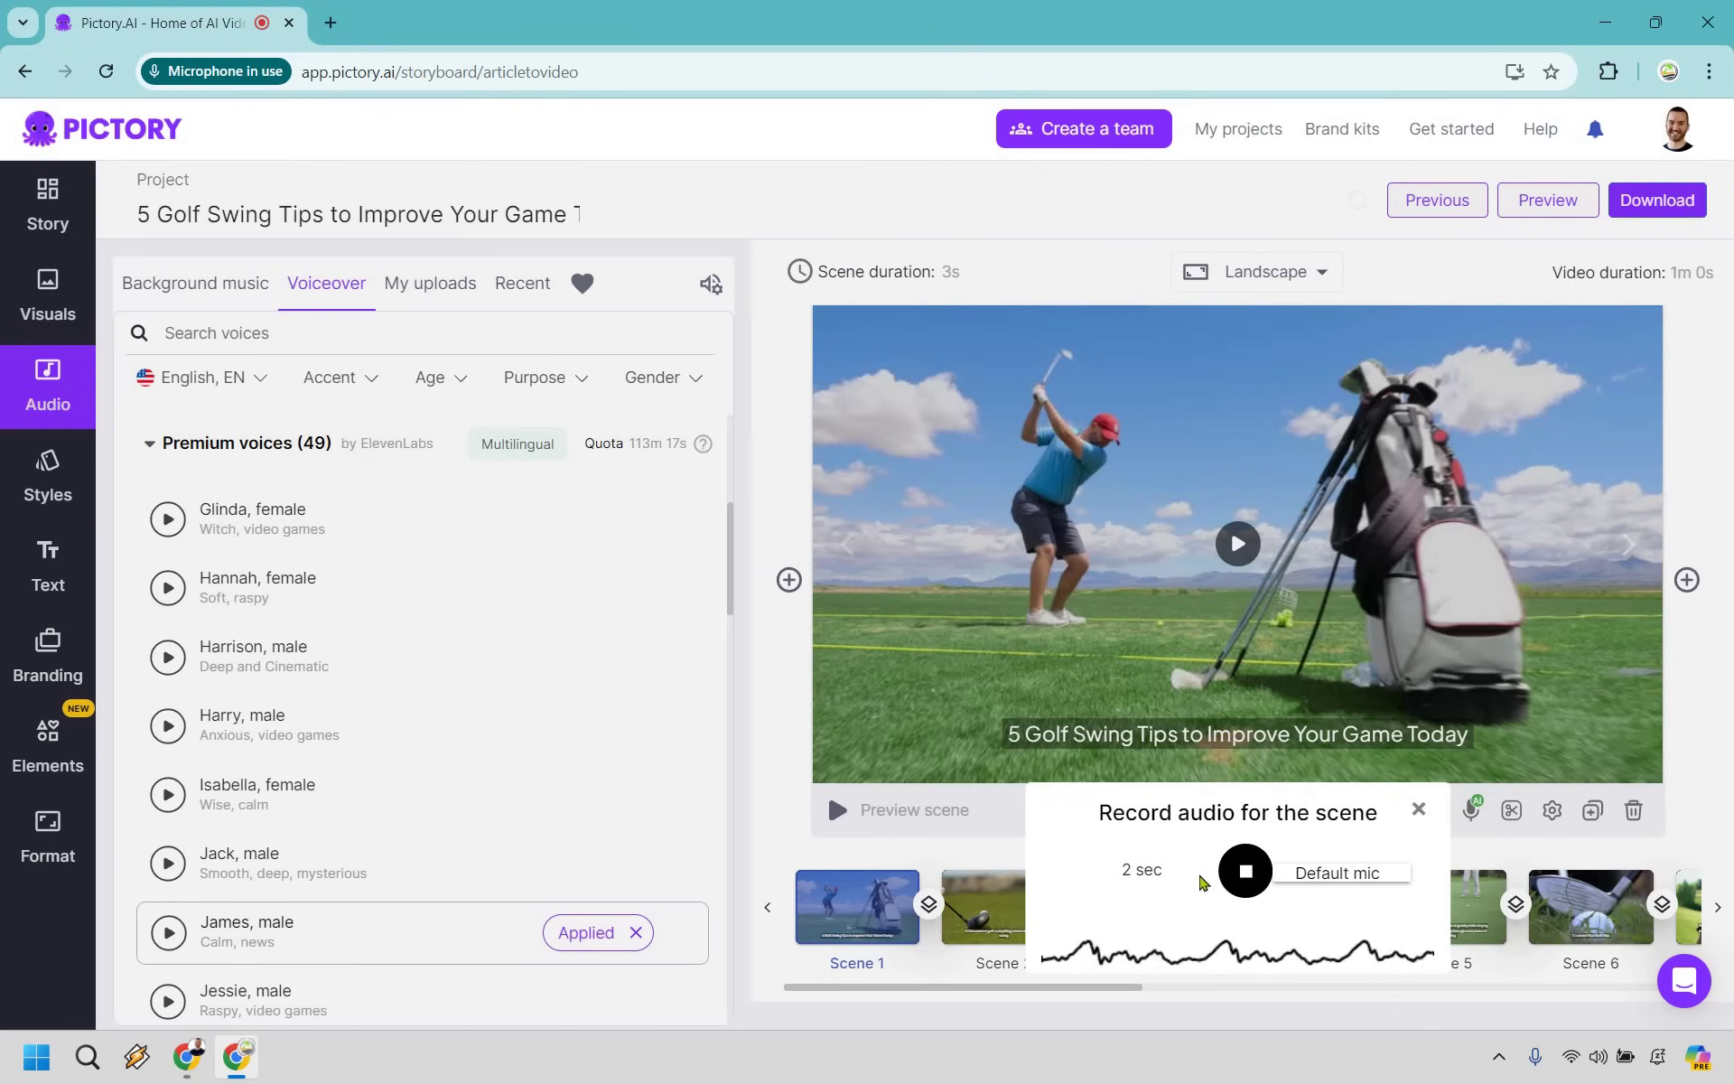
click(1245, 870)
click(1324, 936)
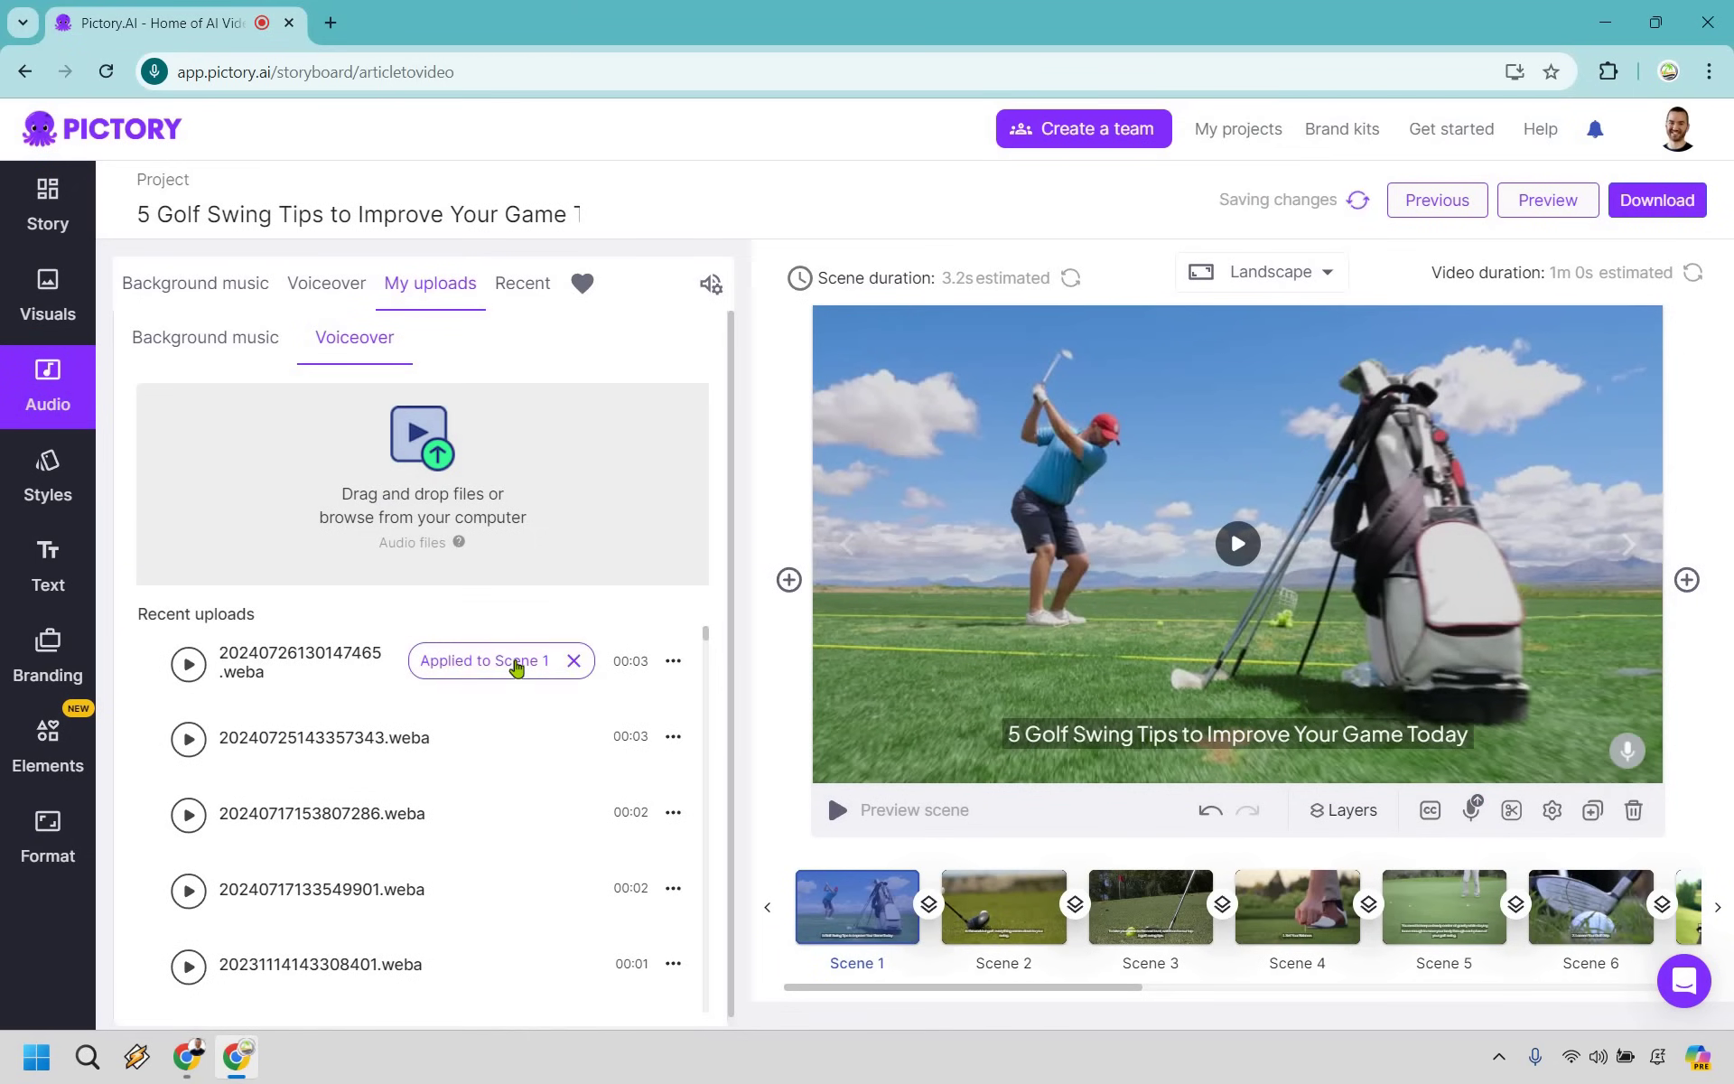
click(1236, 545)
click(836, 811)
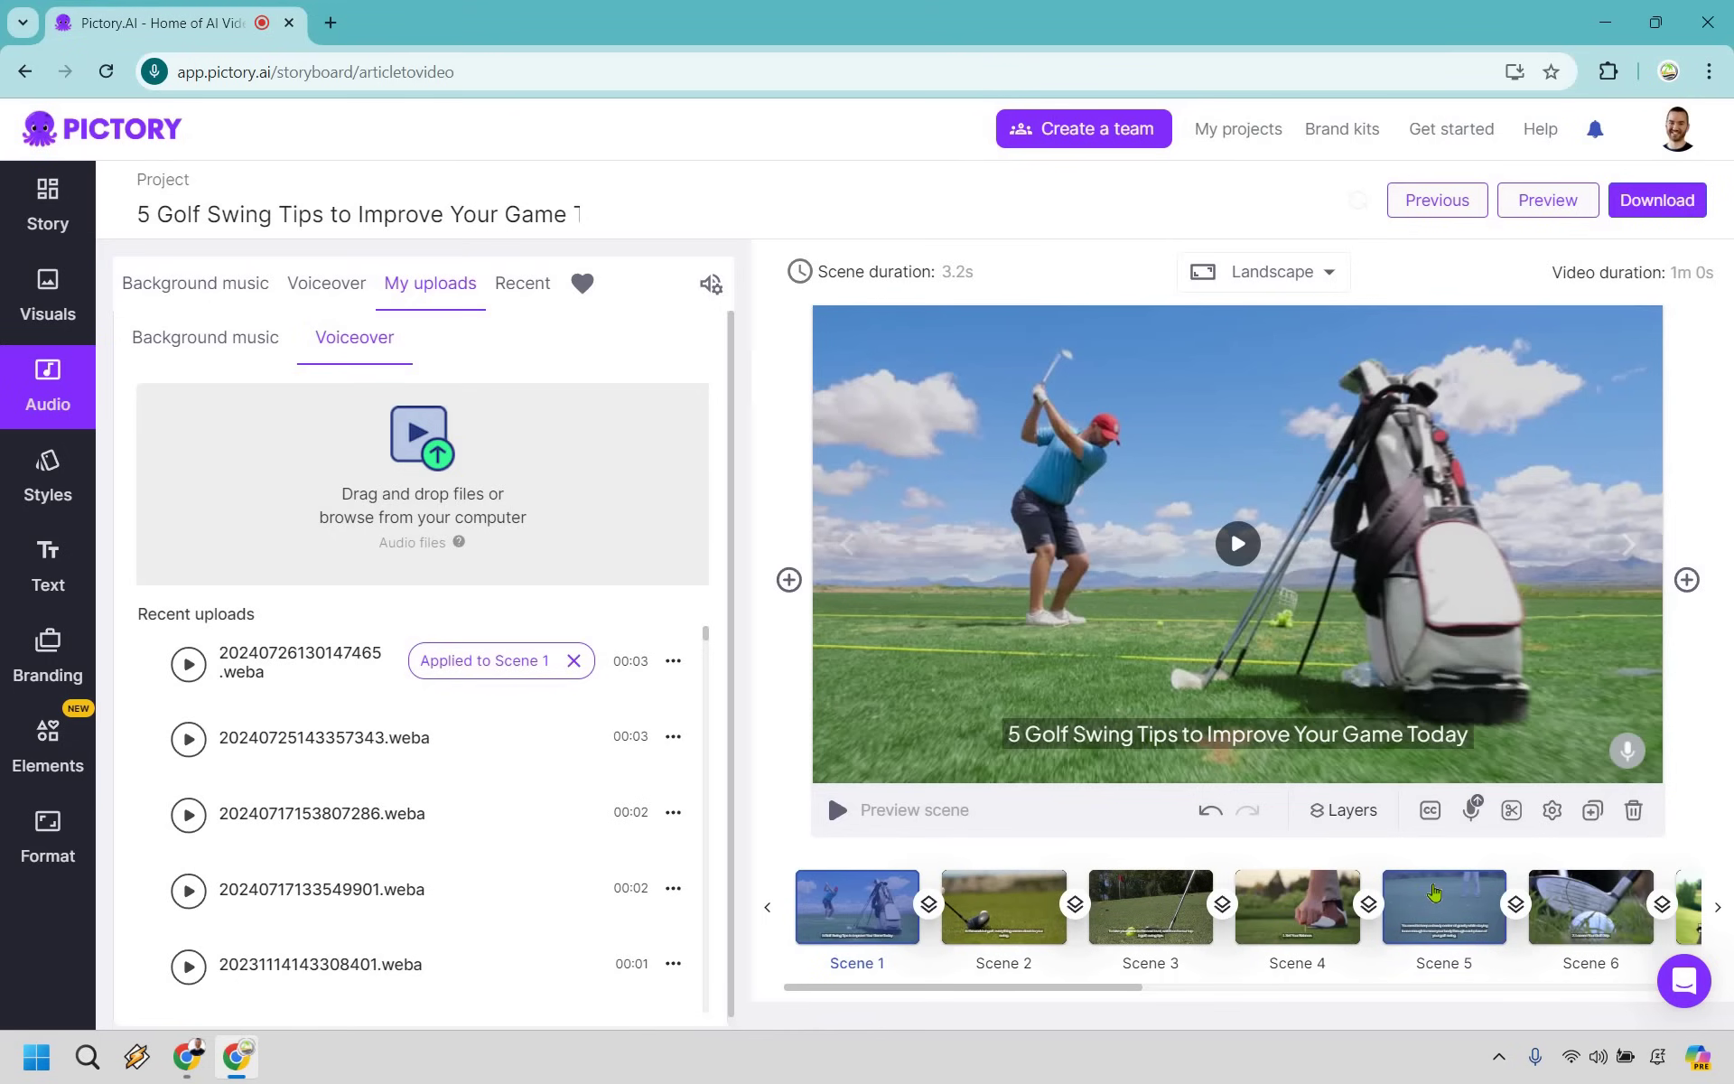
Try the Green comic caption style on all scenes.
click(28, 479)
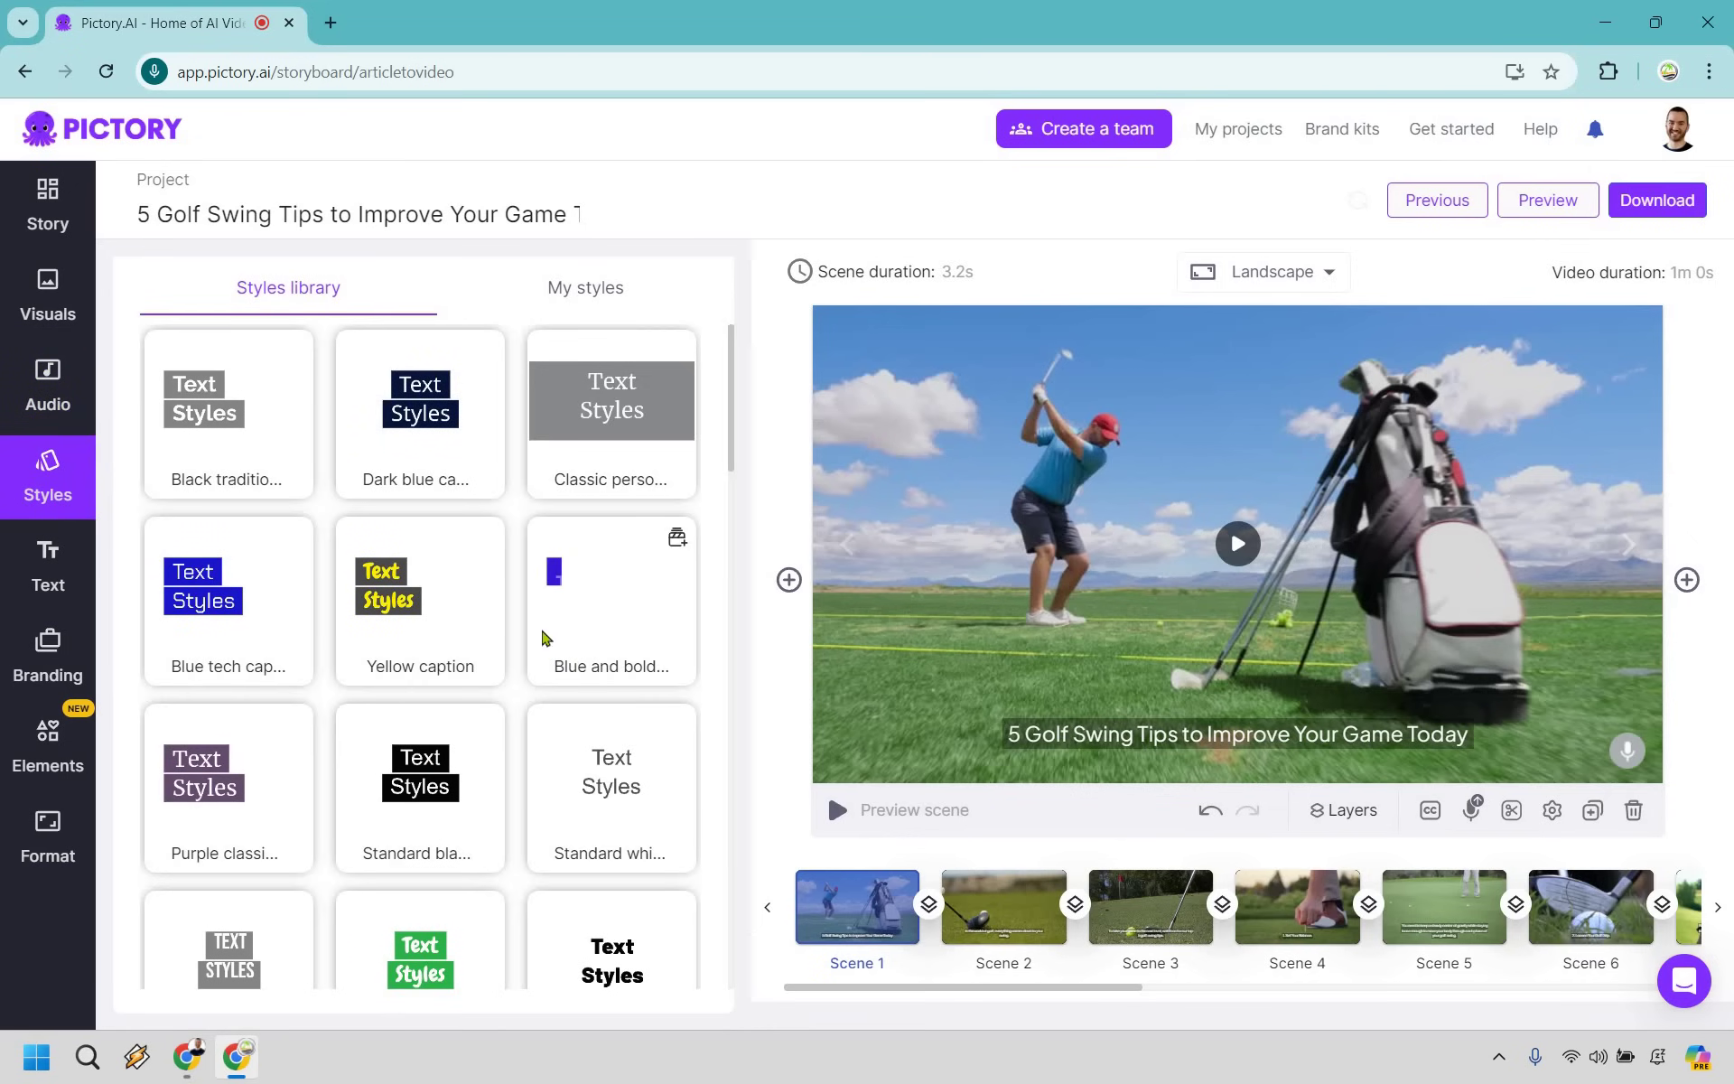
scroll(442, 741, down, 3)
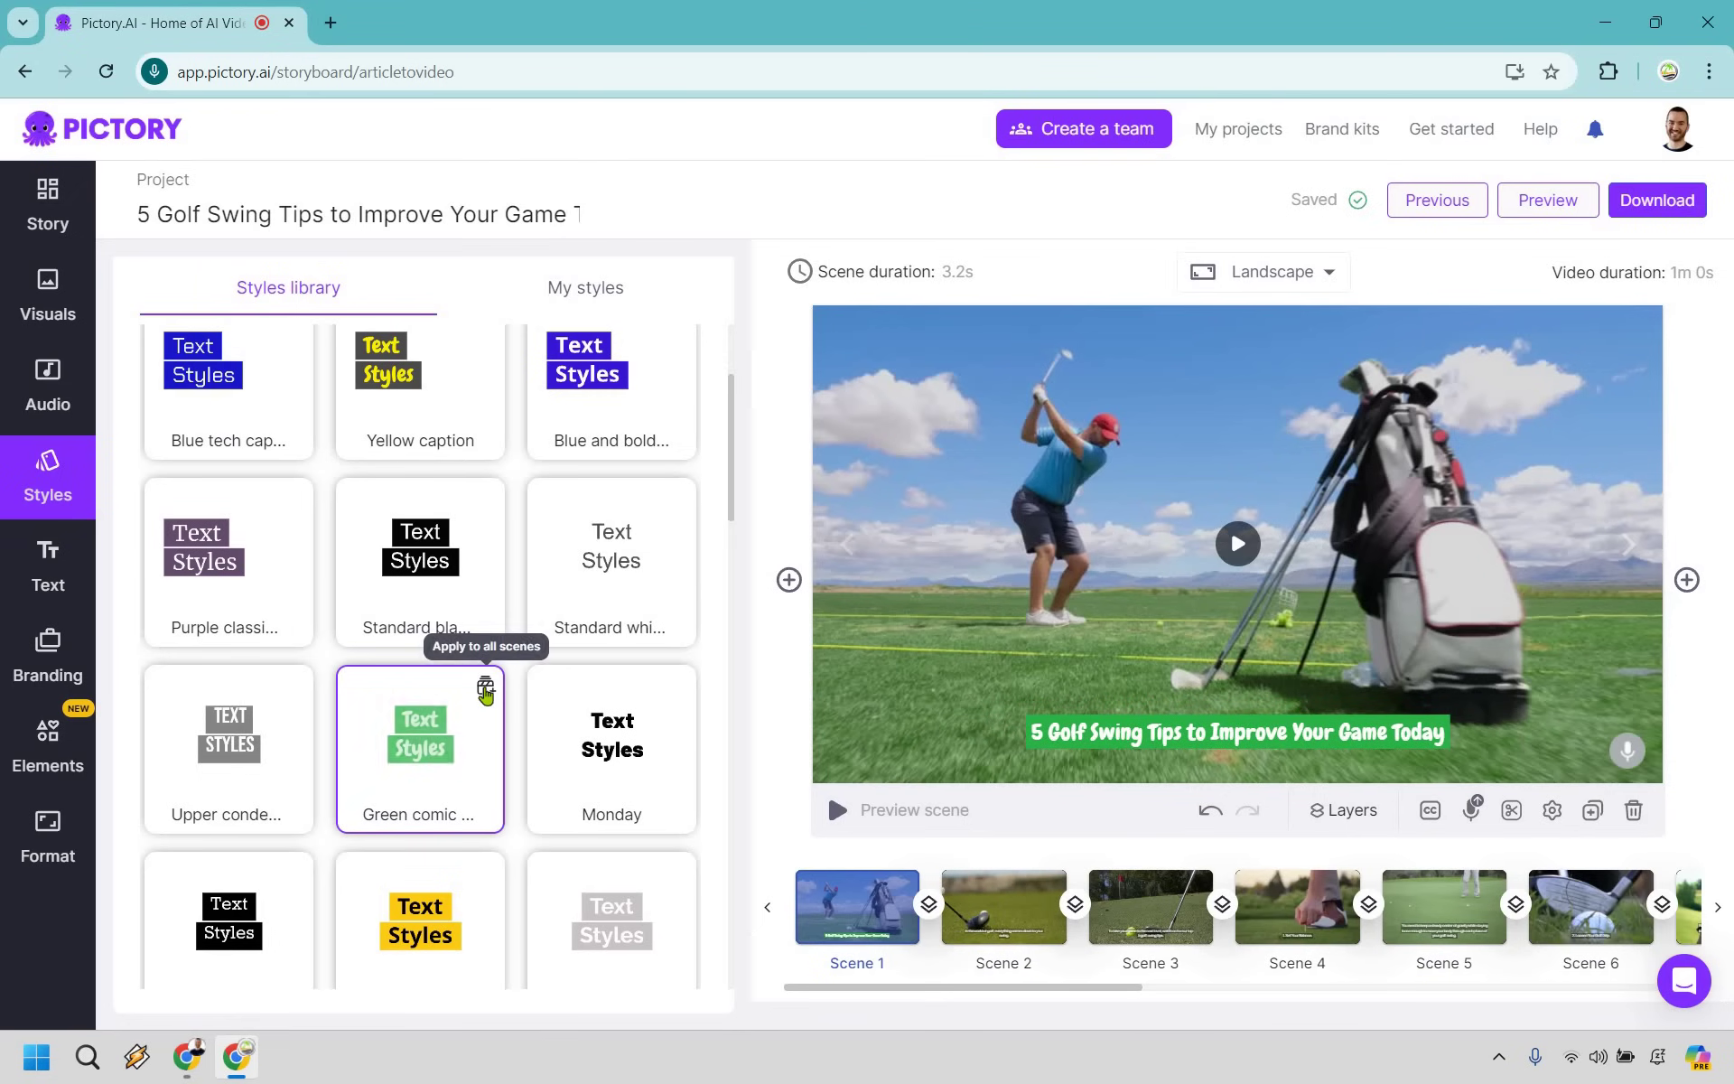
click(485, 688)
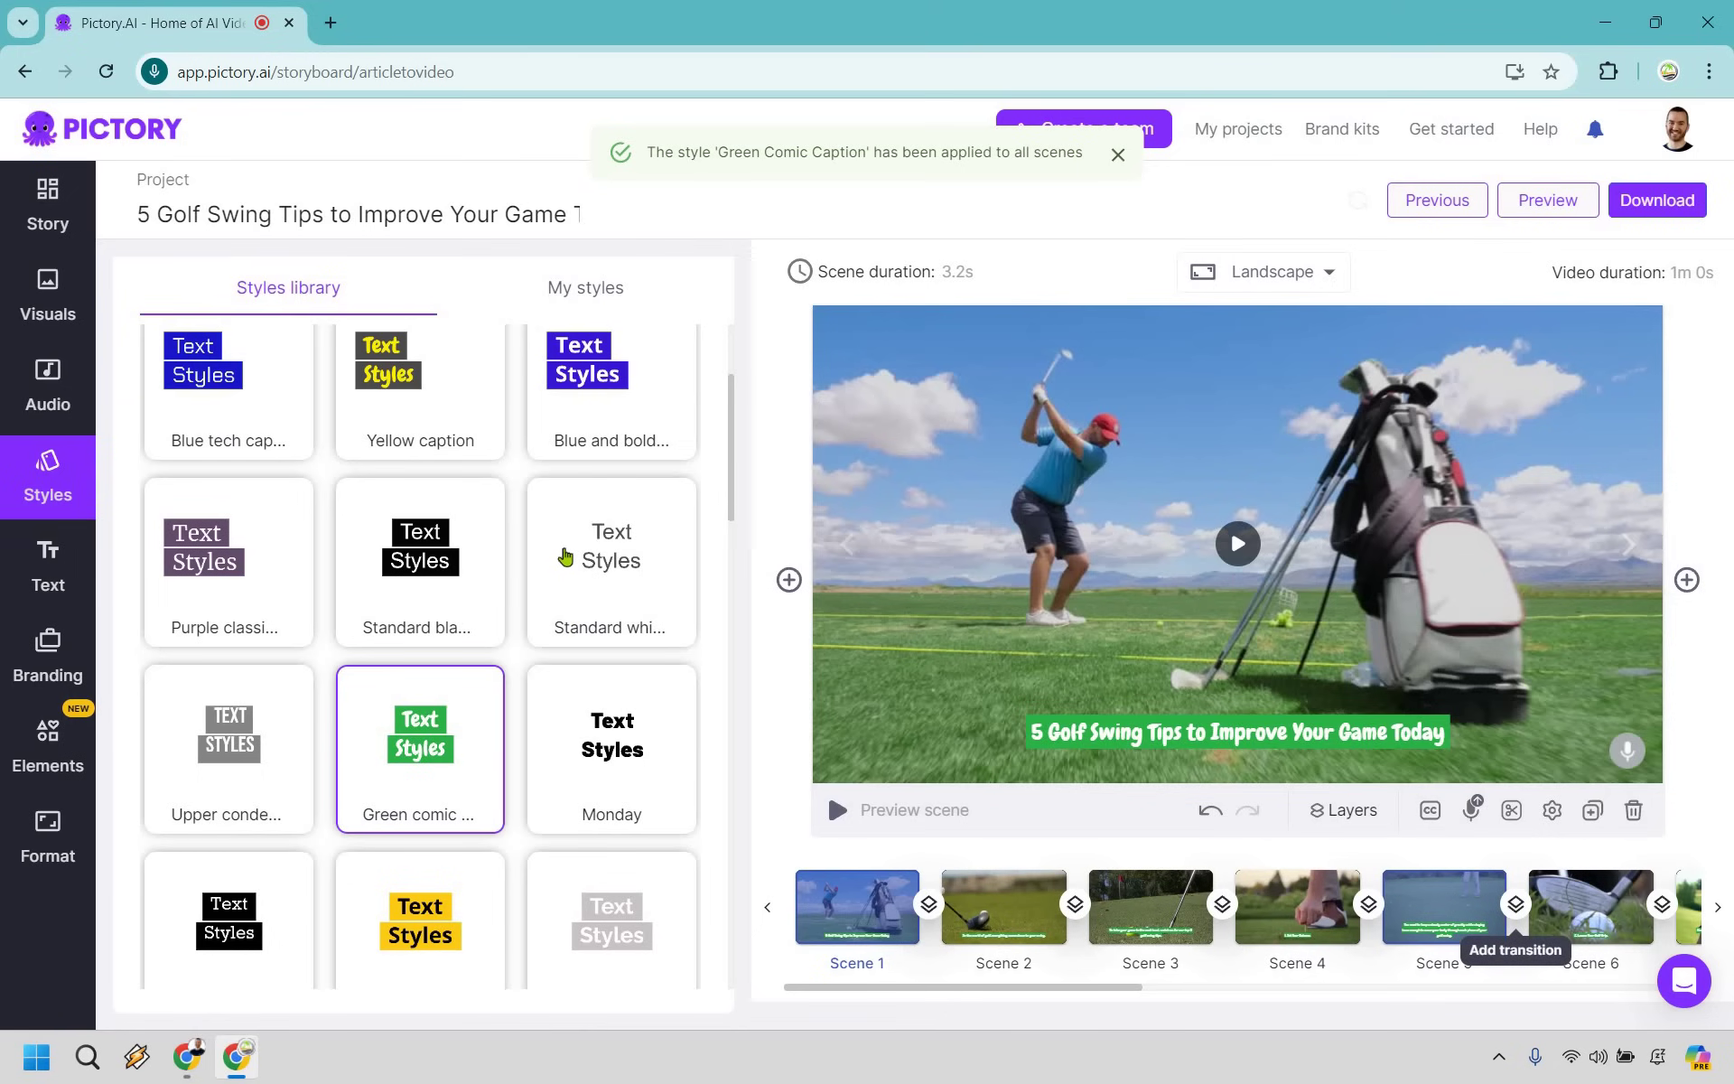
Switch every scene's captions to the Yellow caption style.
scroll(578, 564, down, 3)
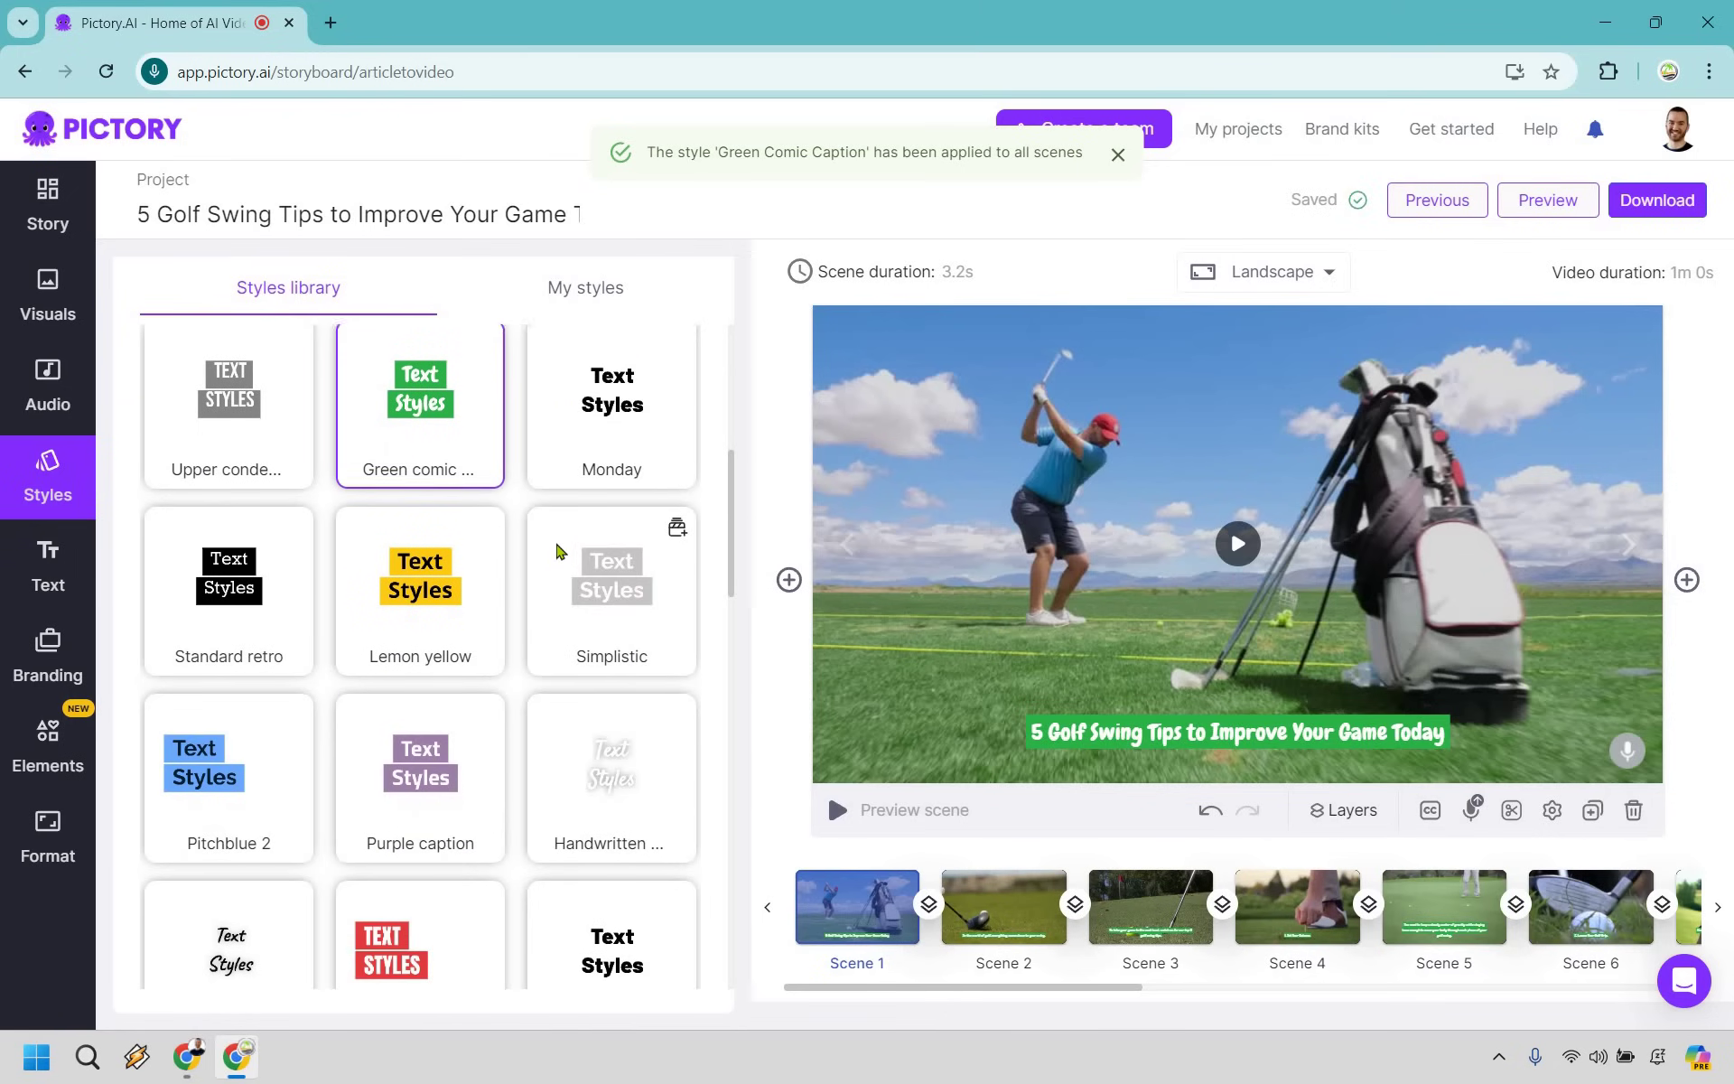
scroll(560, 552, down, 6)
click(279, 290)
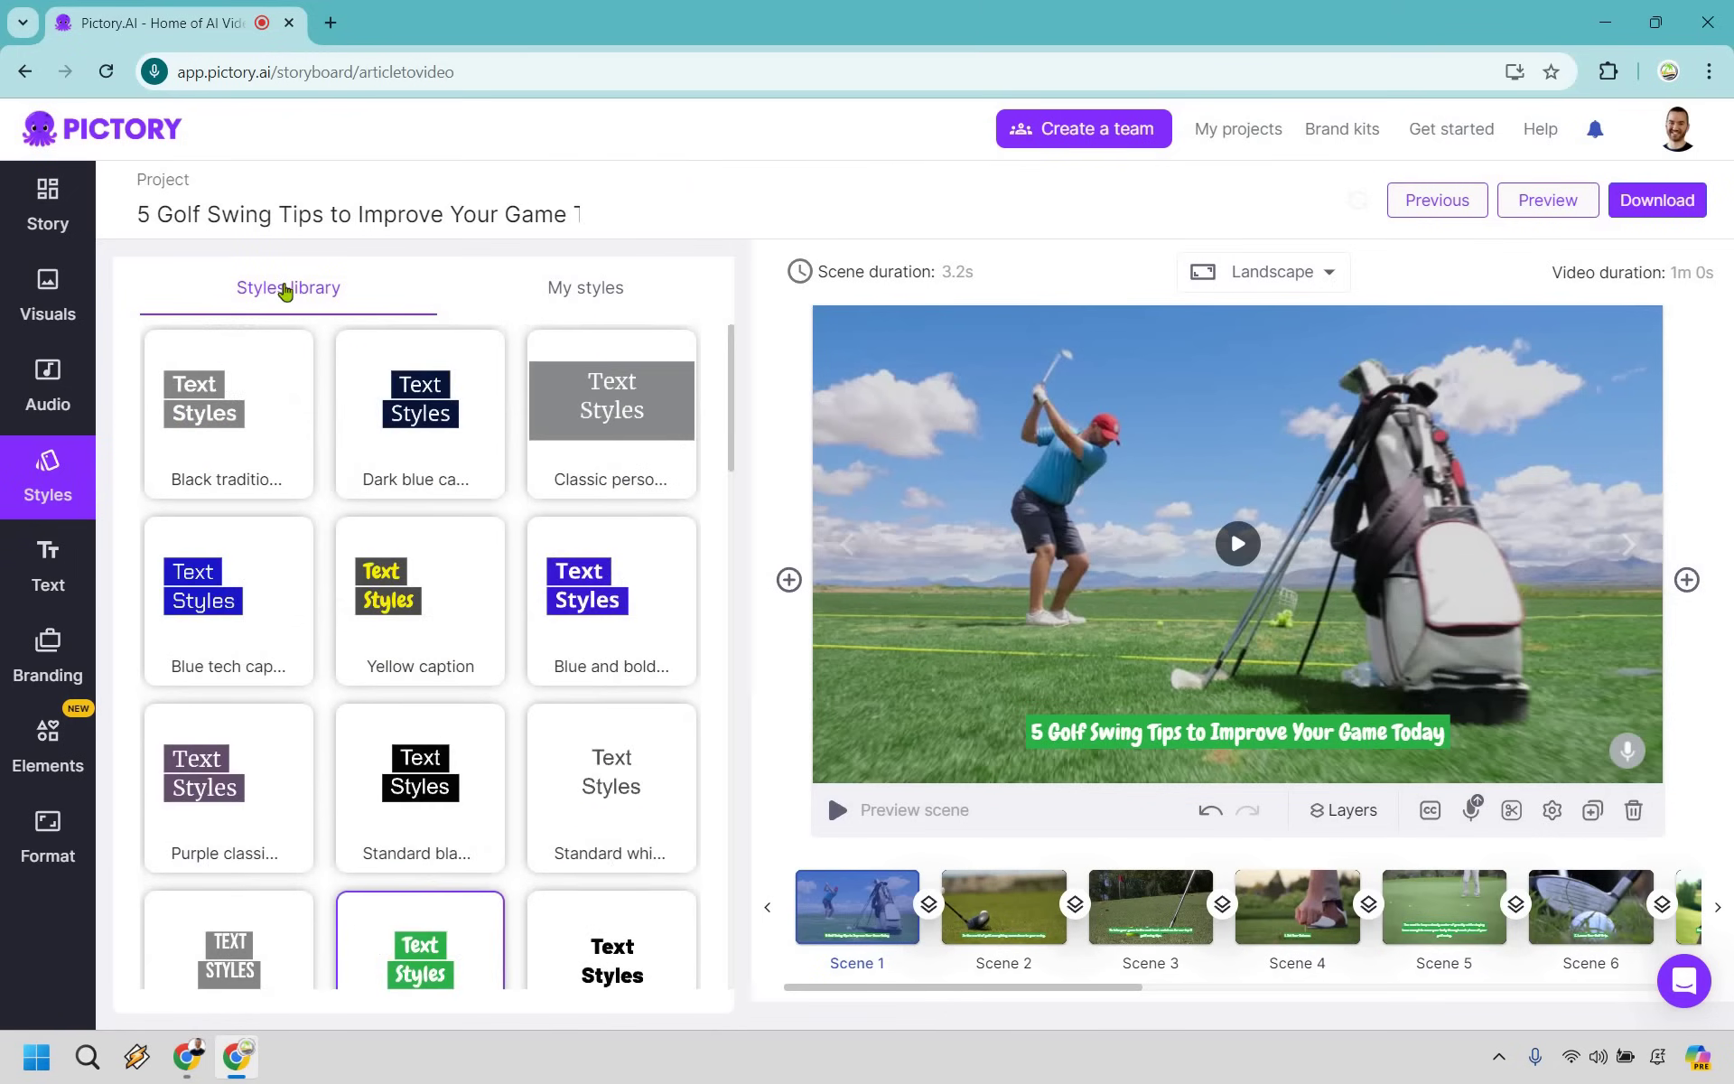
click(389, 605)
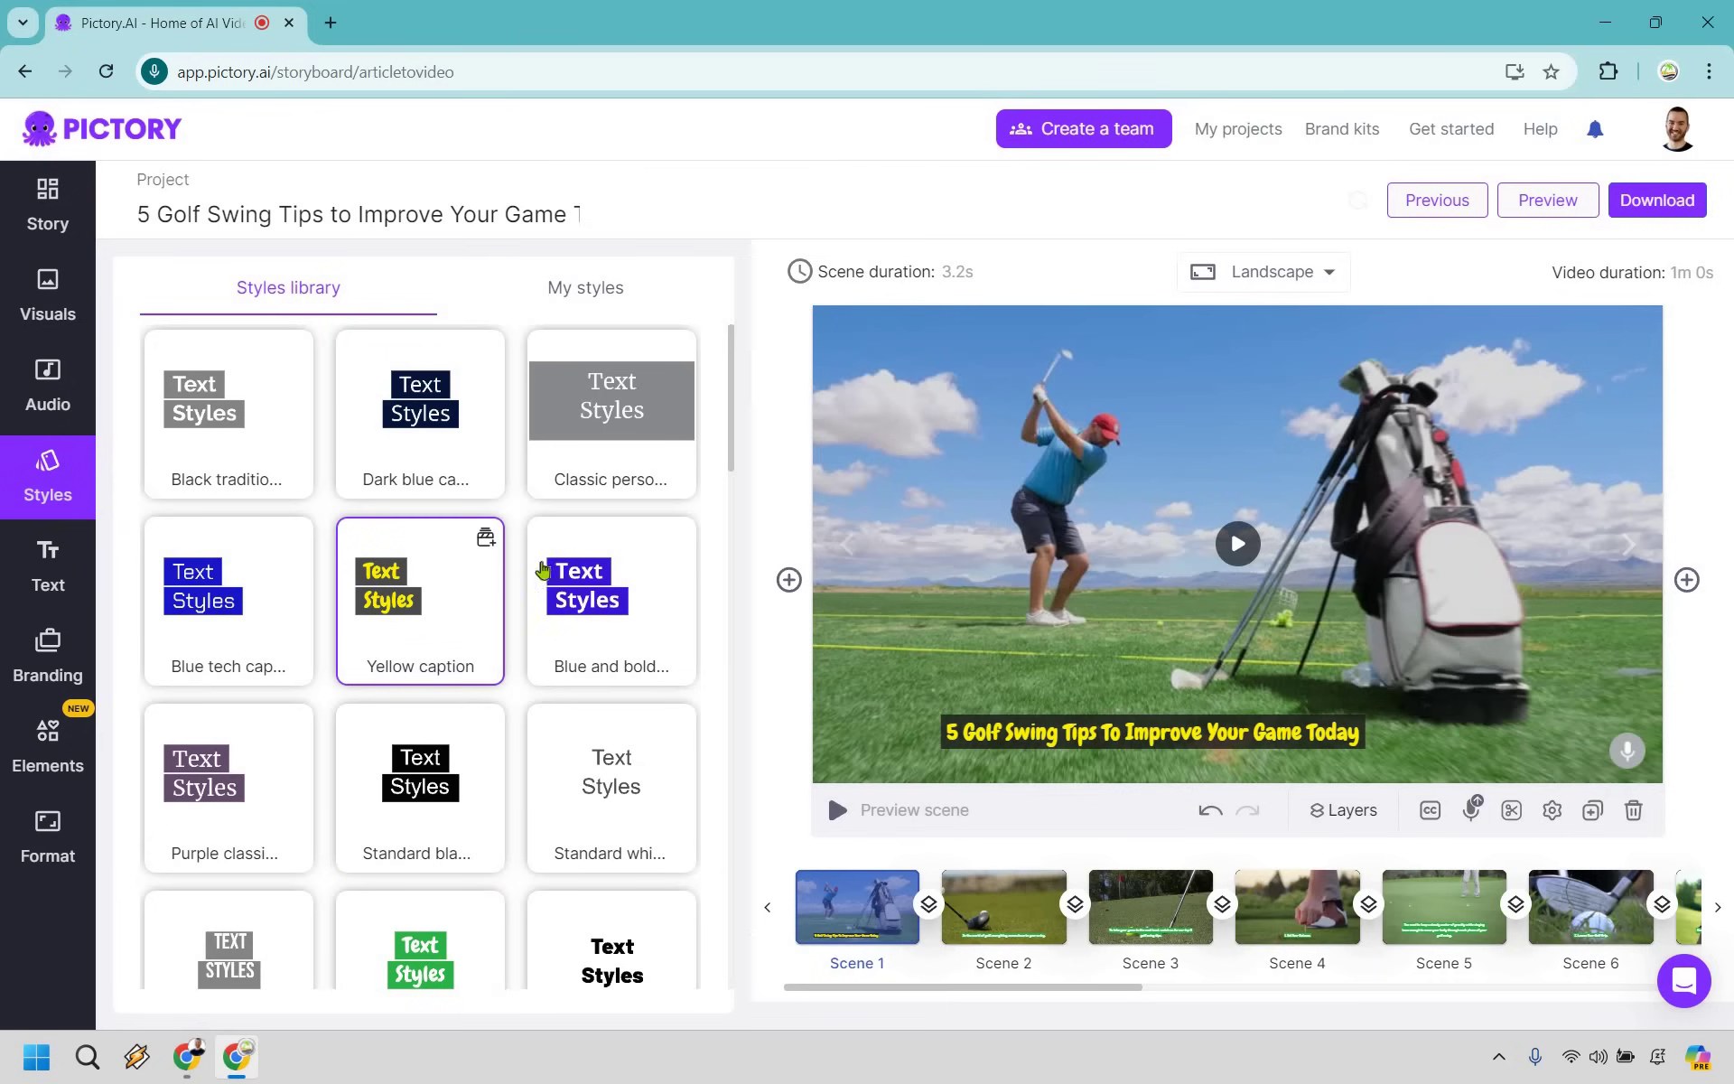
click(484, 541)
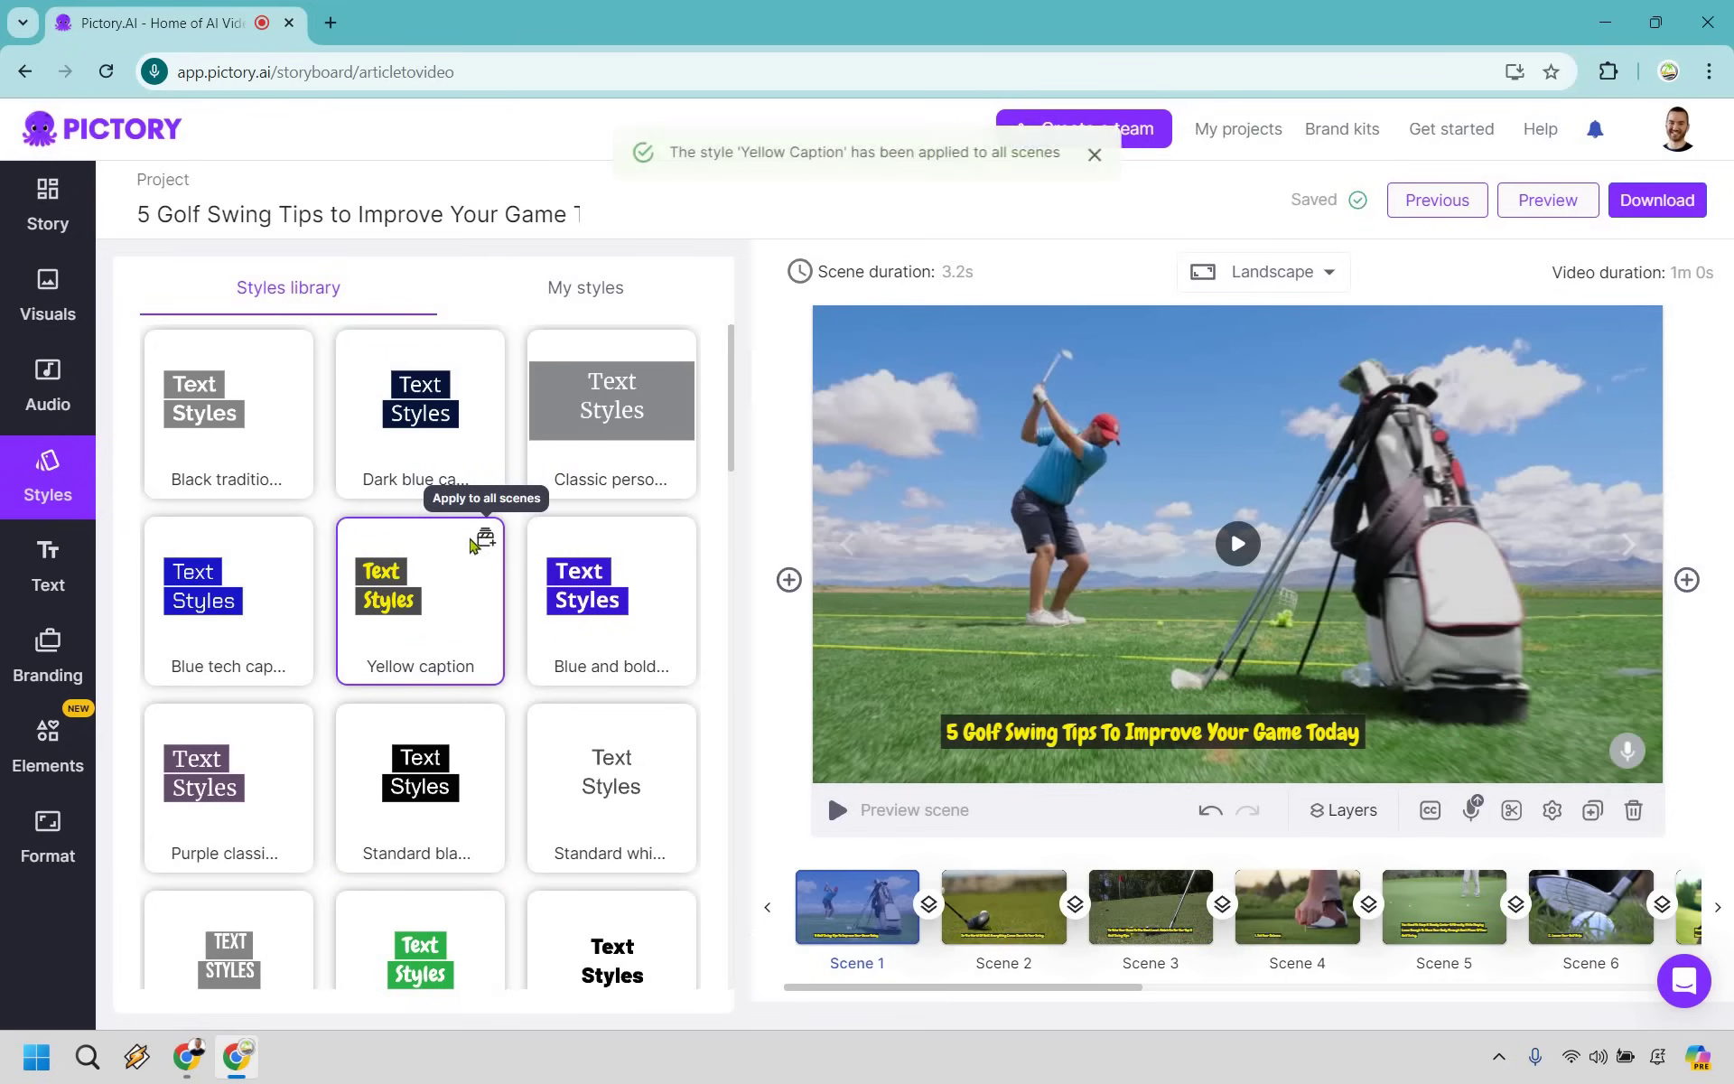
click(49, 561)
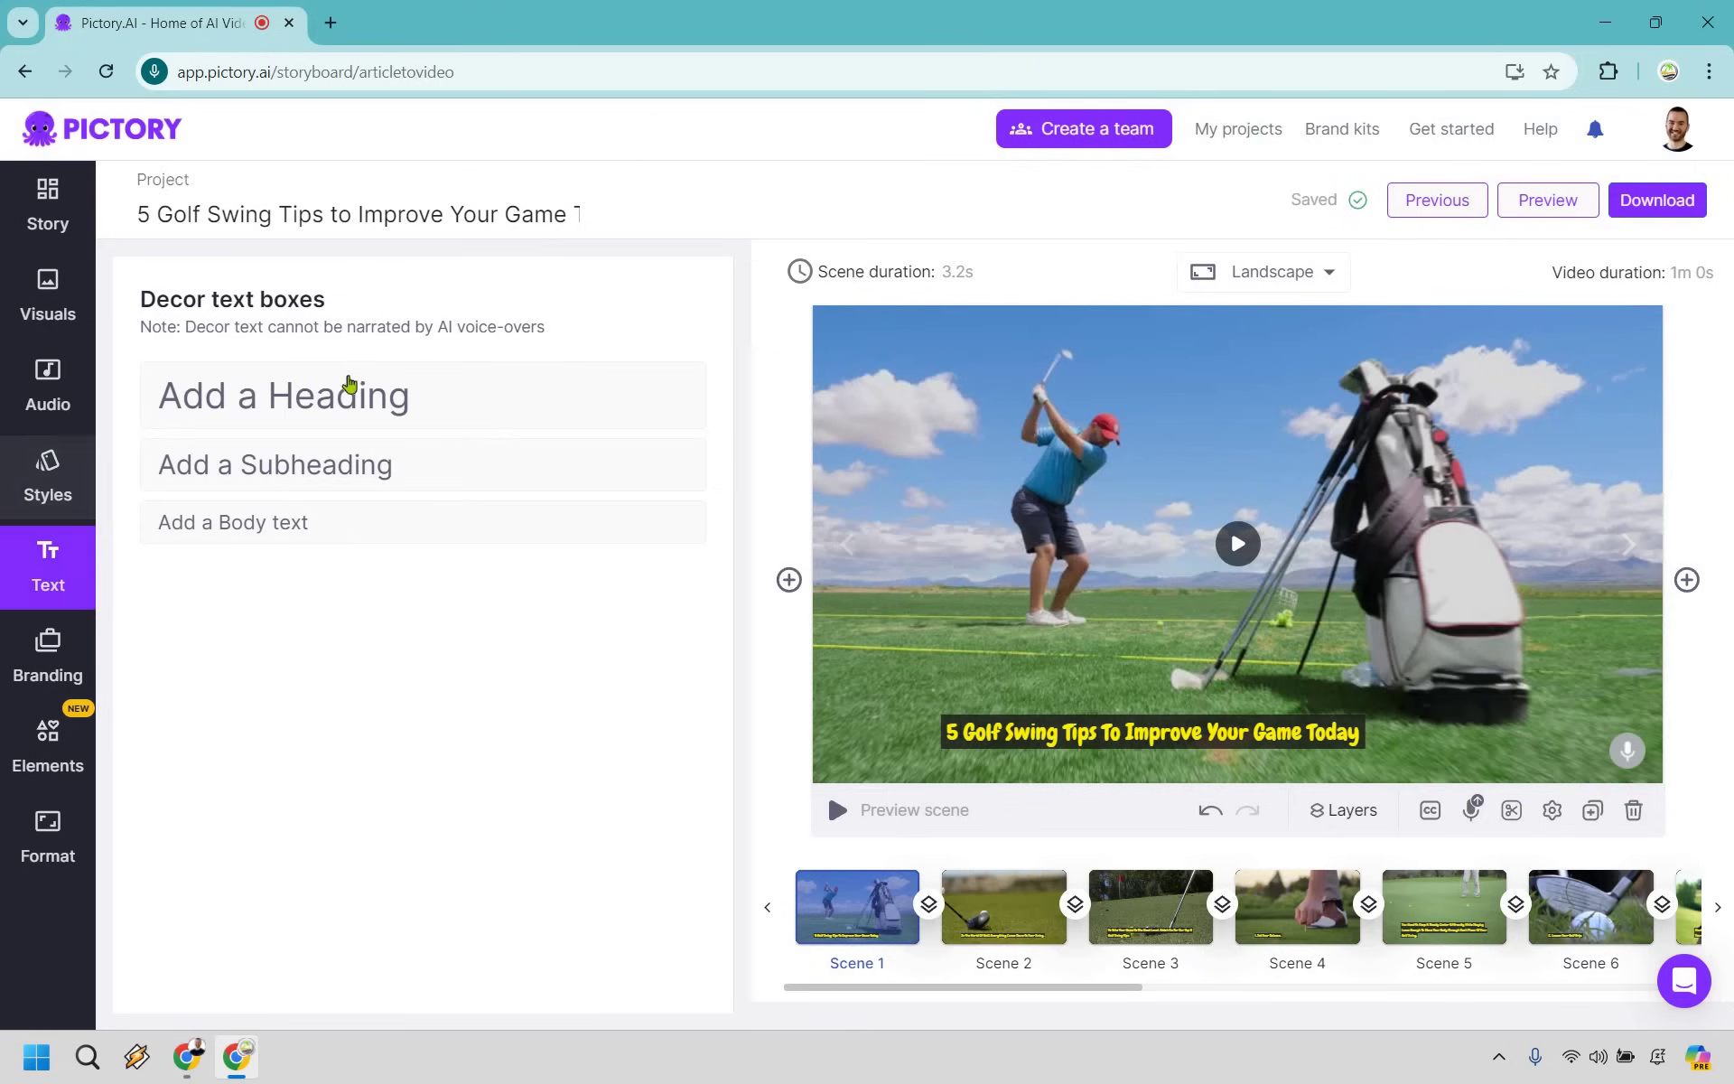
Apply the Marketing Island brand kit to all scenes, then delete its logo from every scene.
click(50, 649)
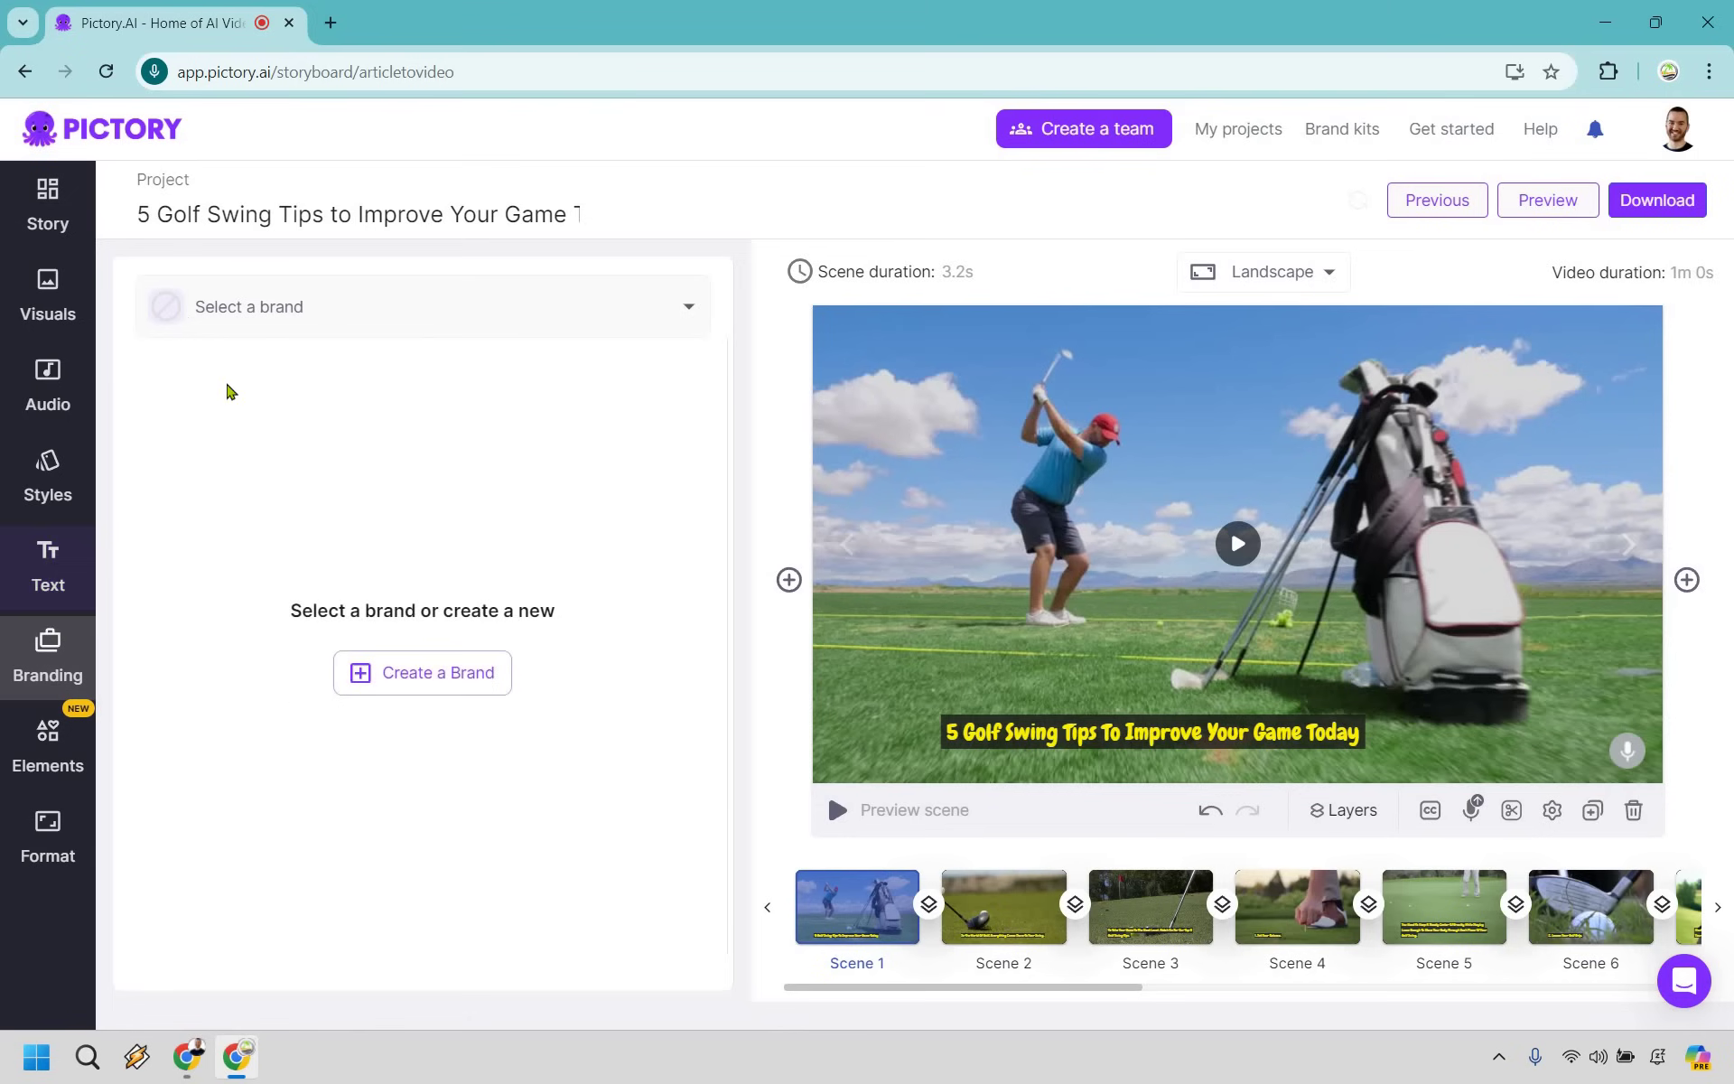
click(298, 313)
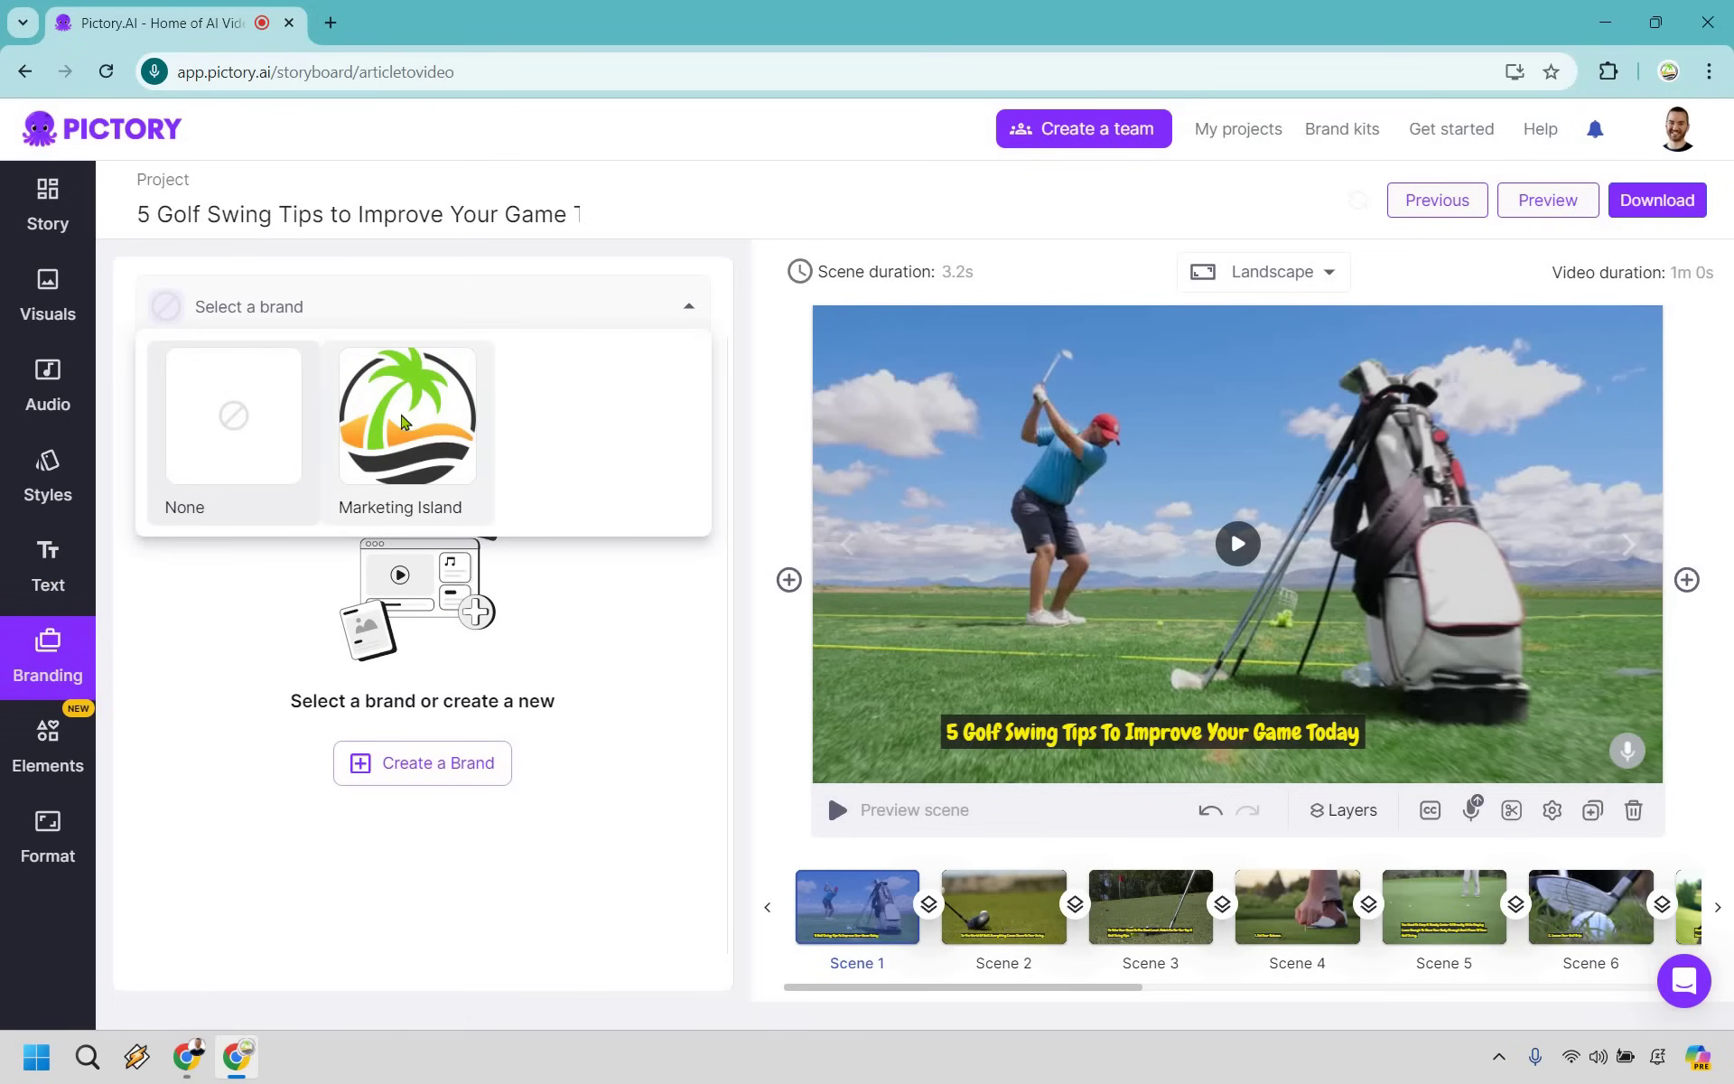
click(415, 425)
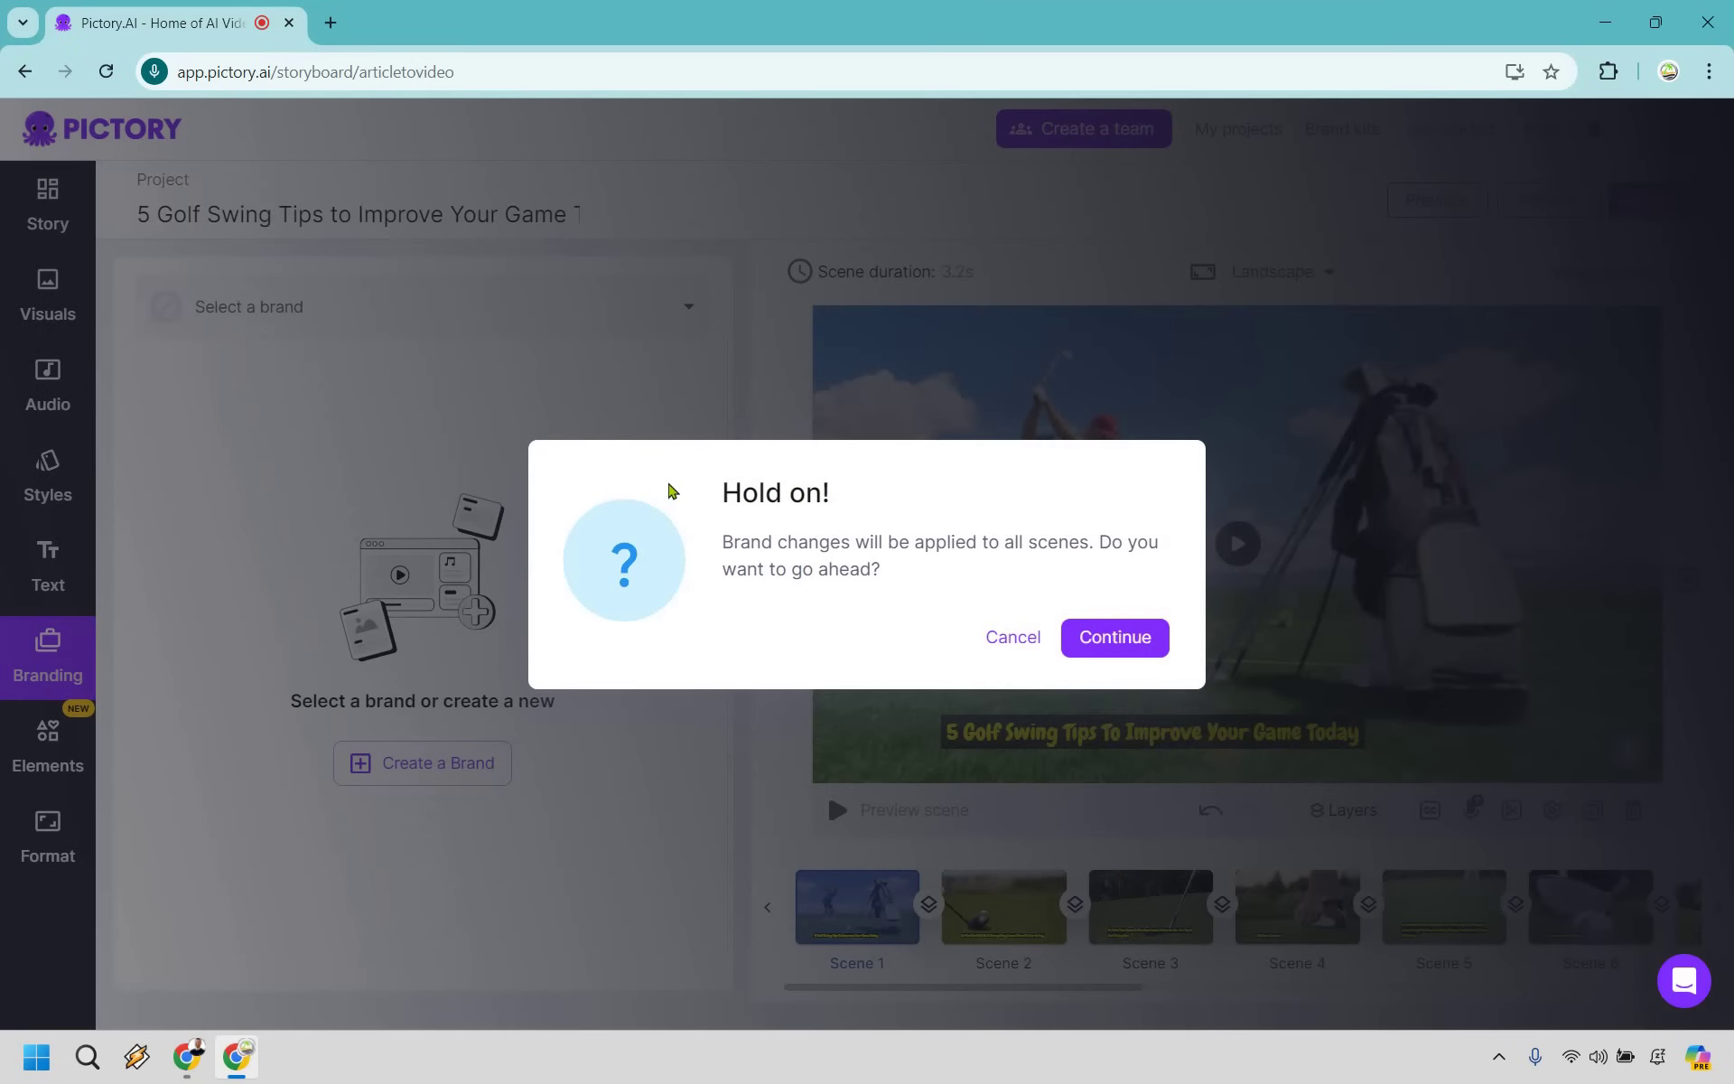
key(Return)
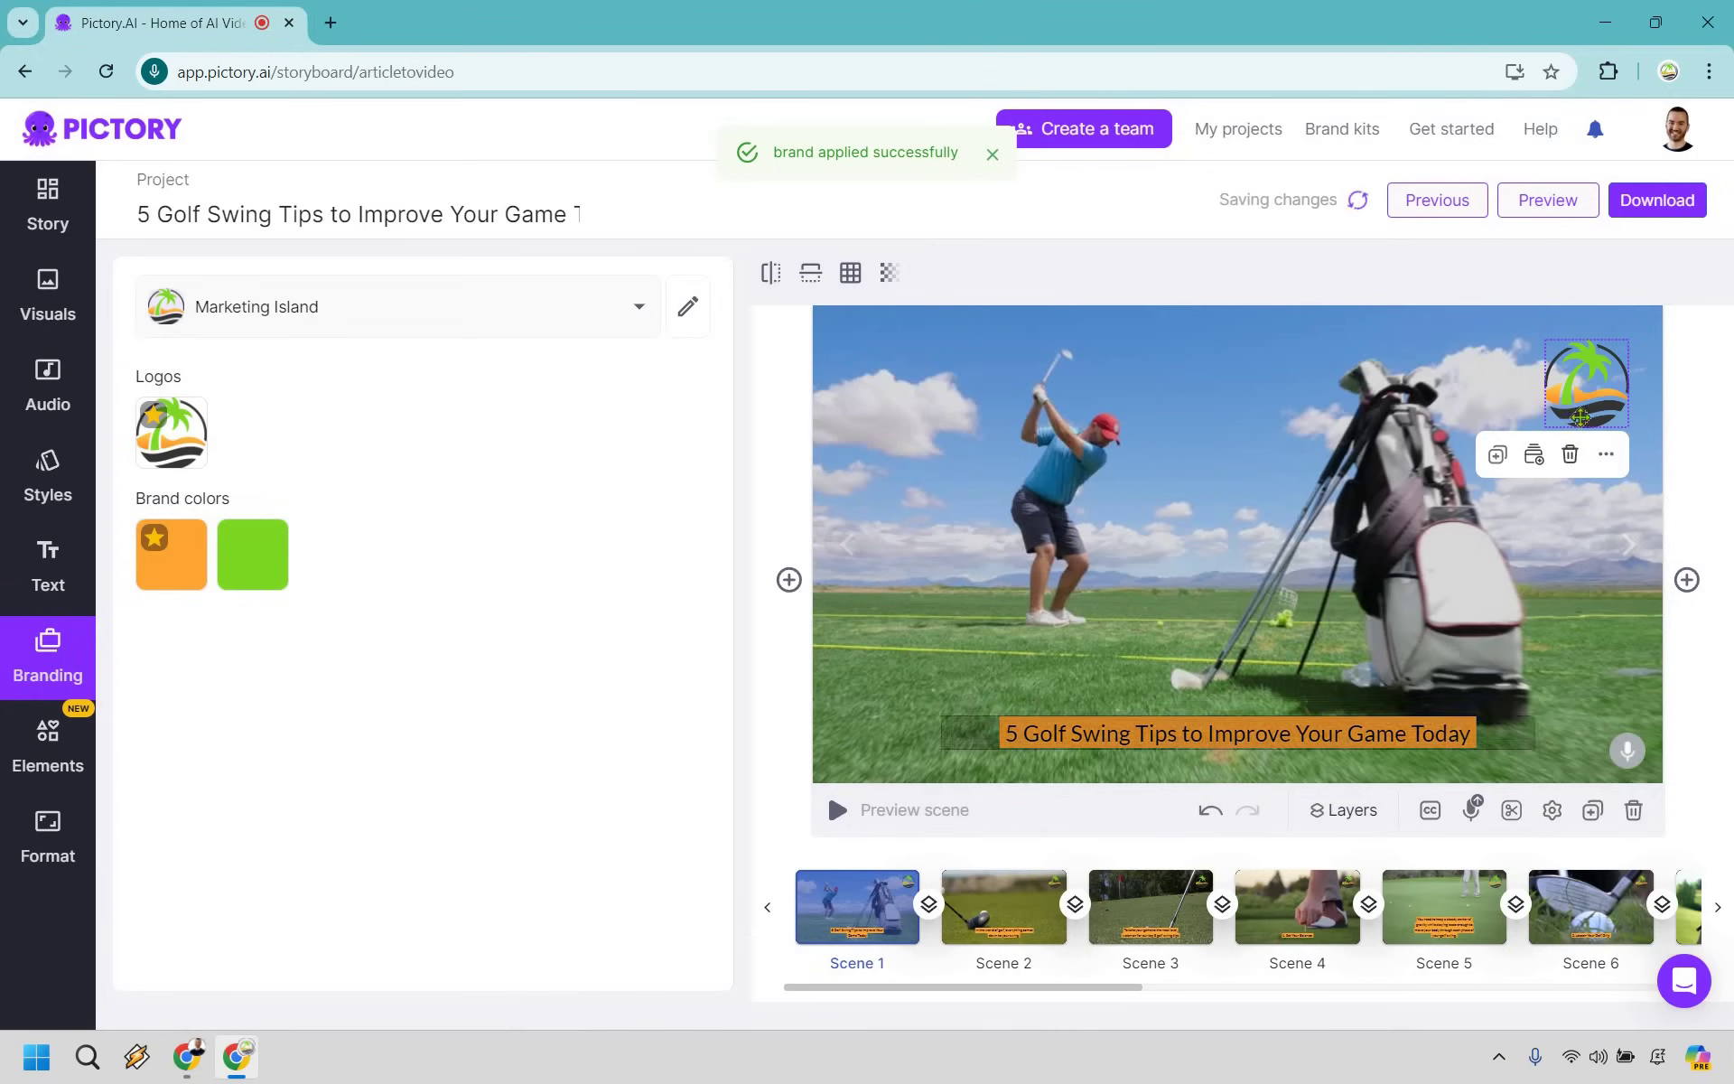
click(1573, 456)
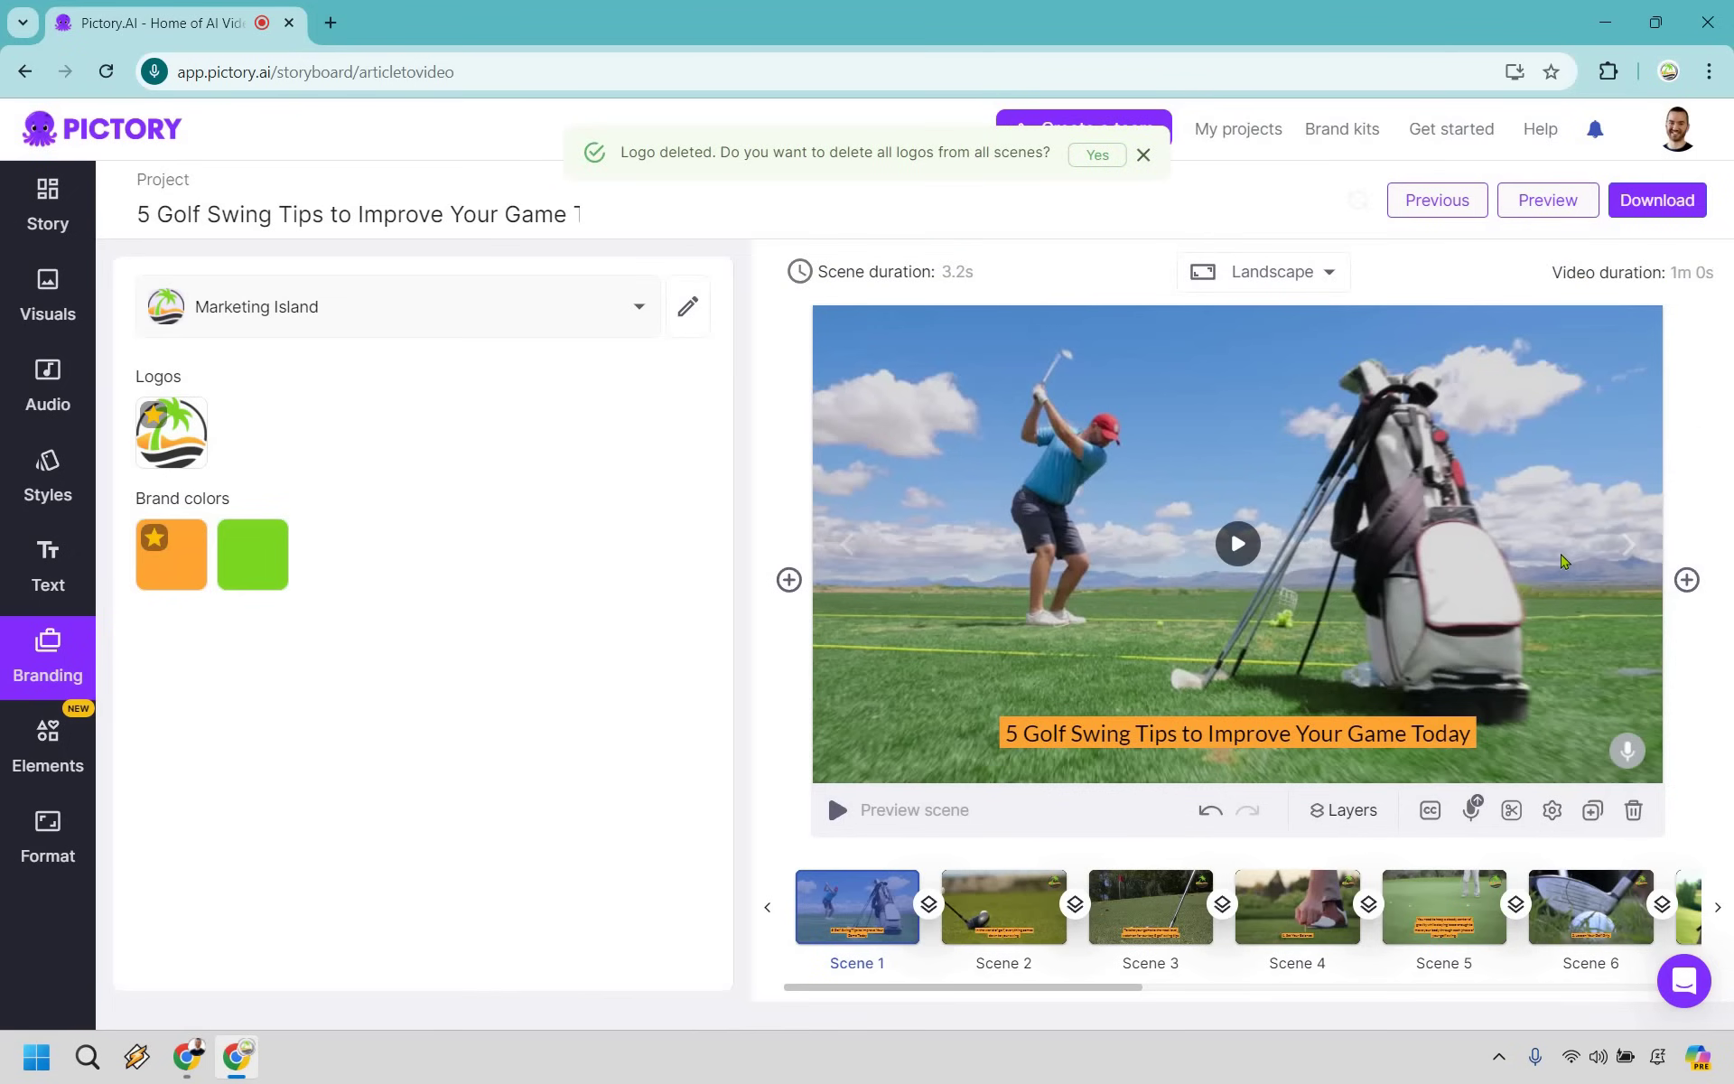
click(1097, 154)
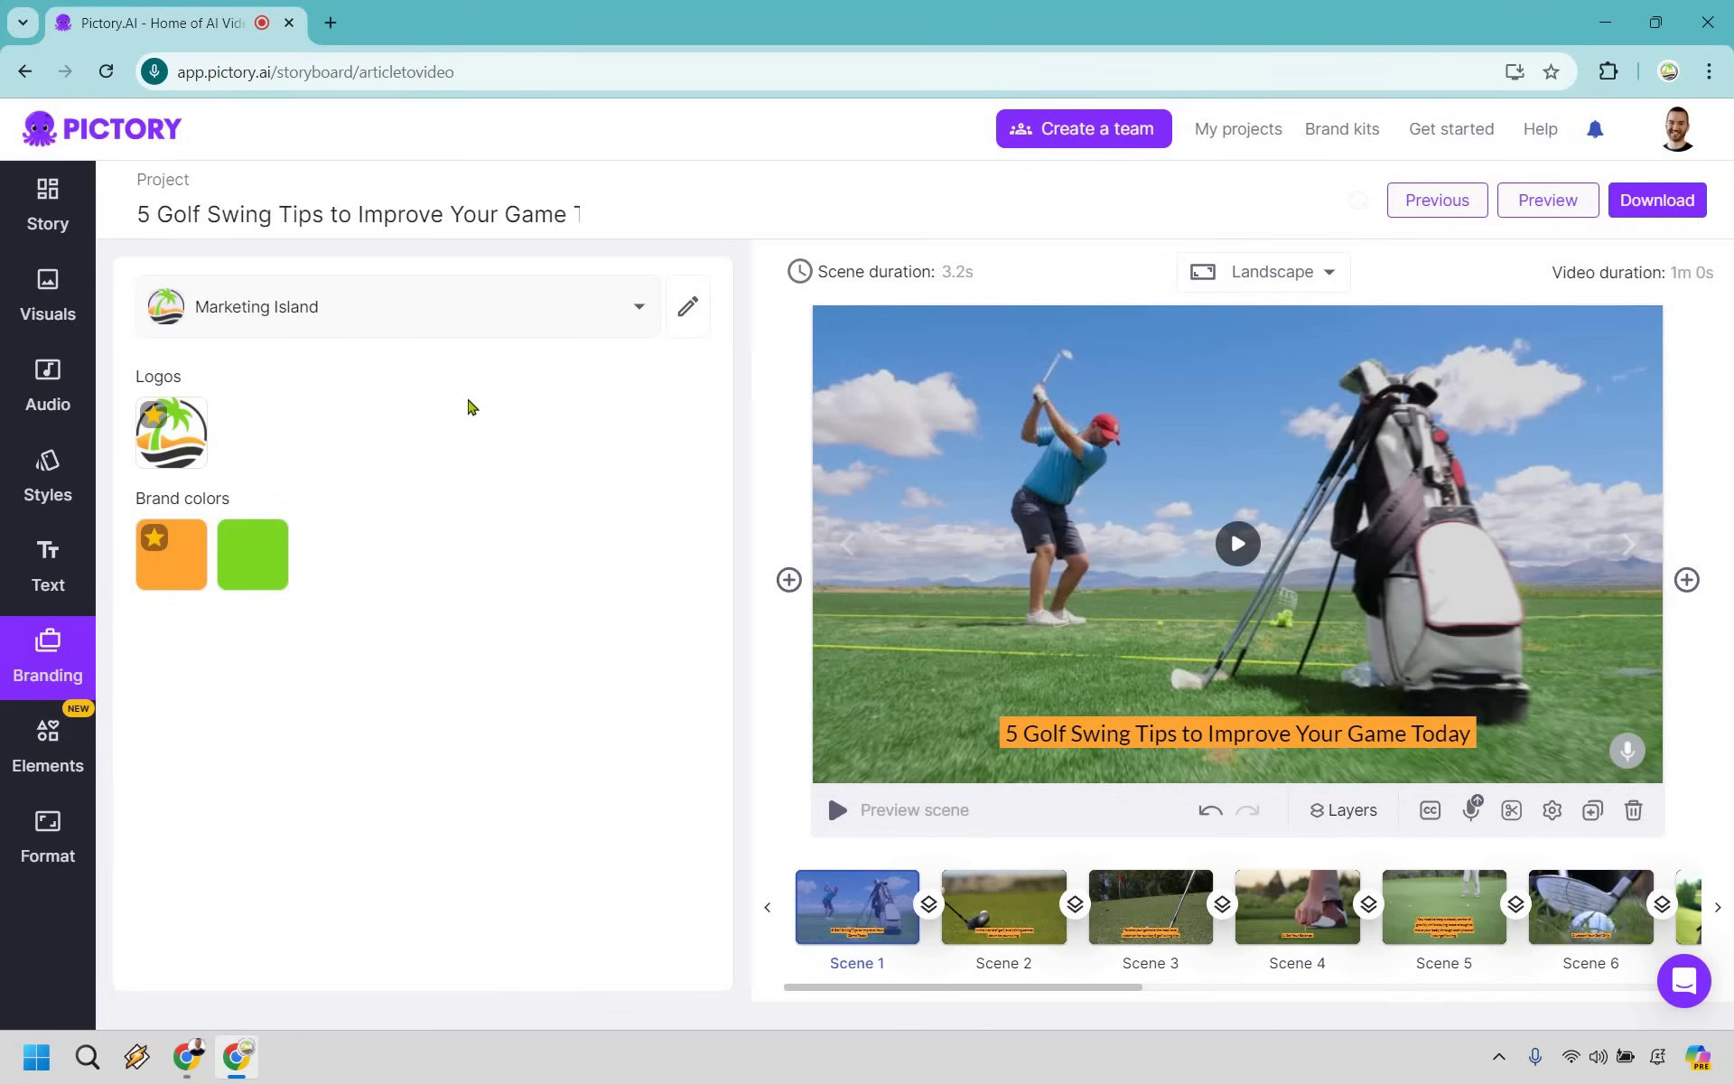
Search the sticker GIFs for 'golf', then check the 16:9 Landscape, 1080p format settings.
click(52, 763)
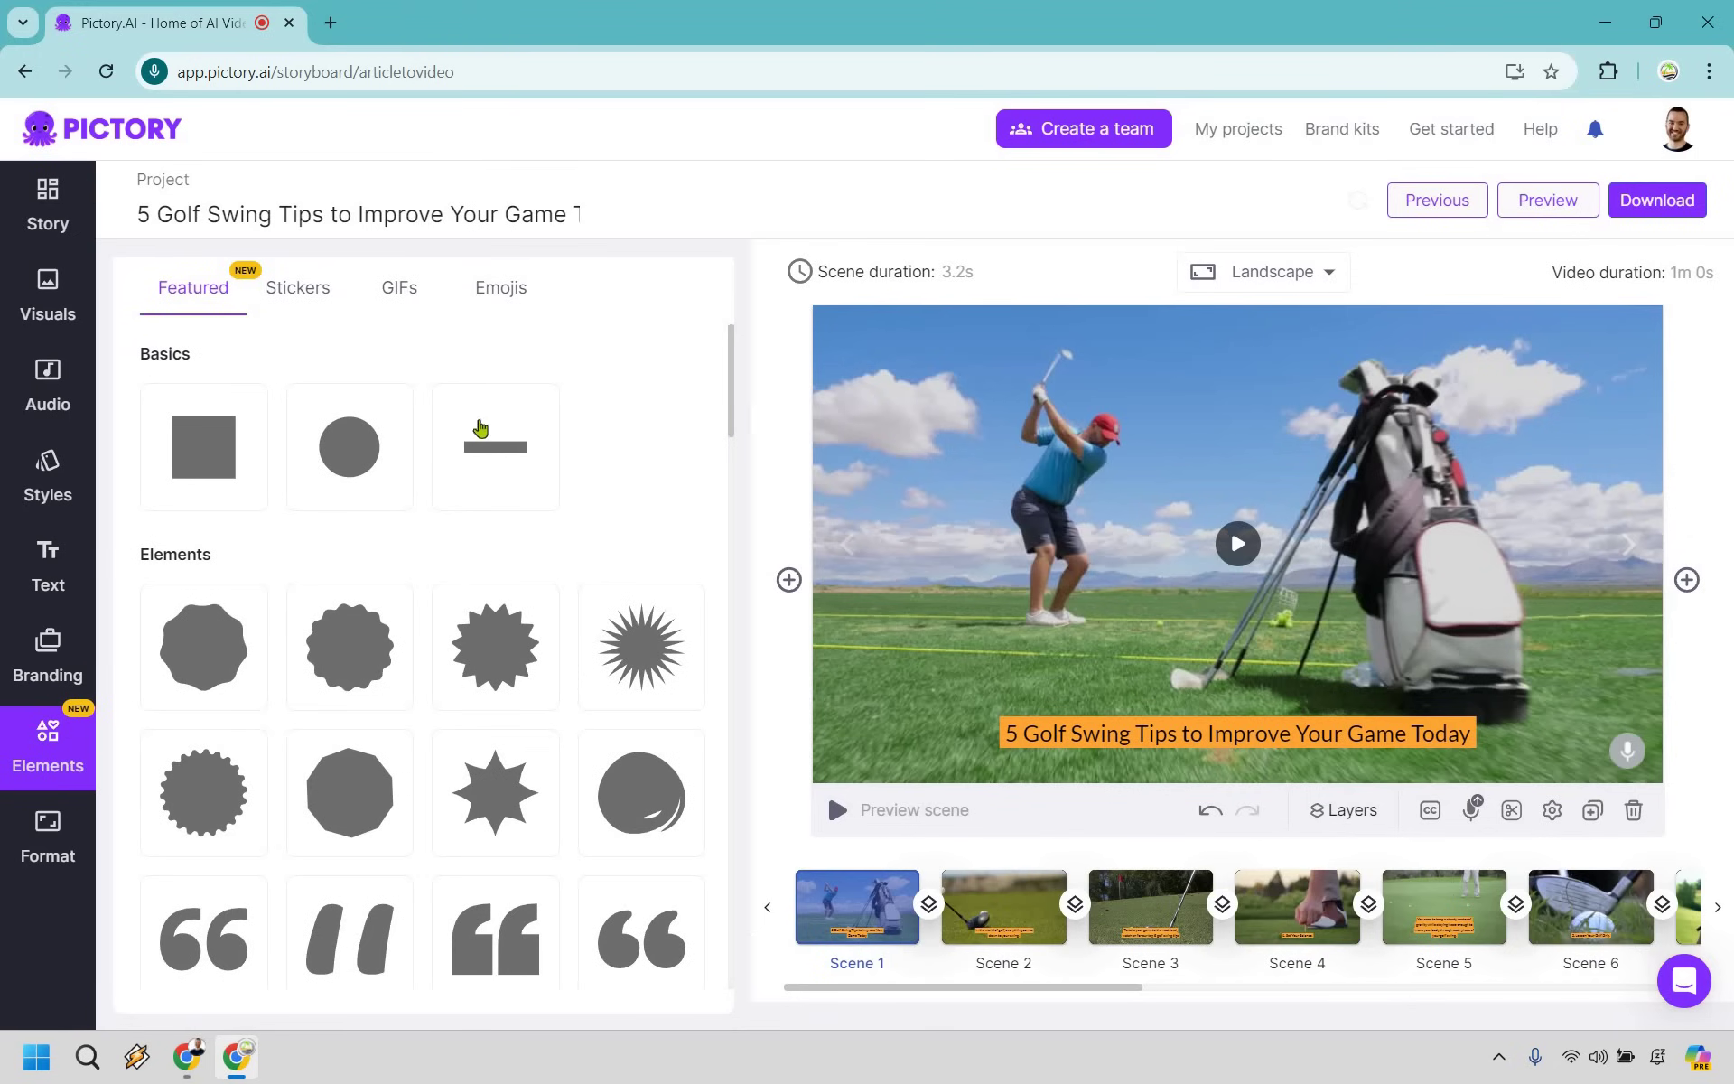
click(312, 298)
click(399, 287)
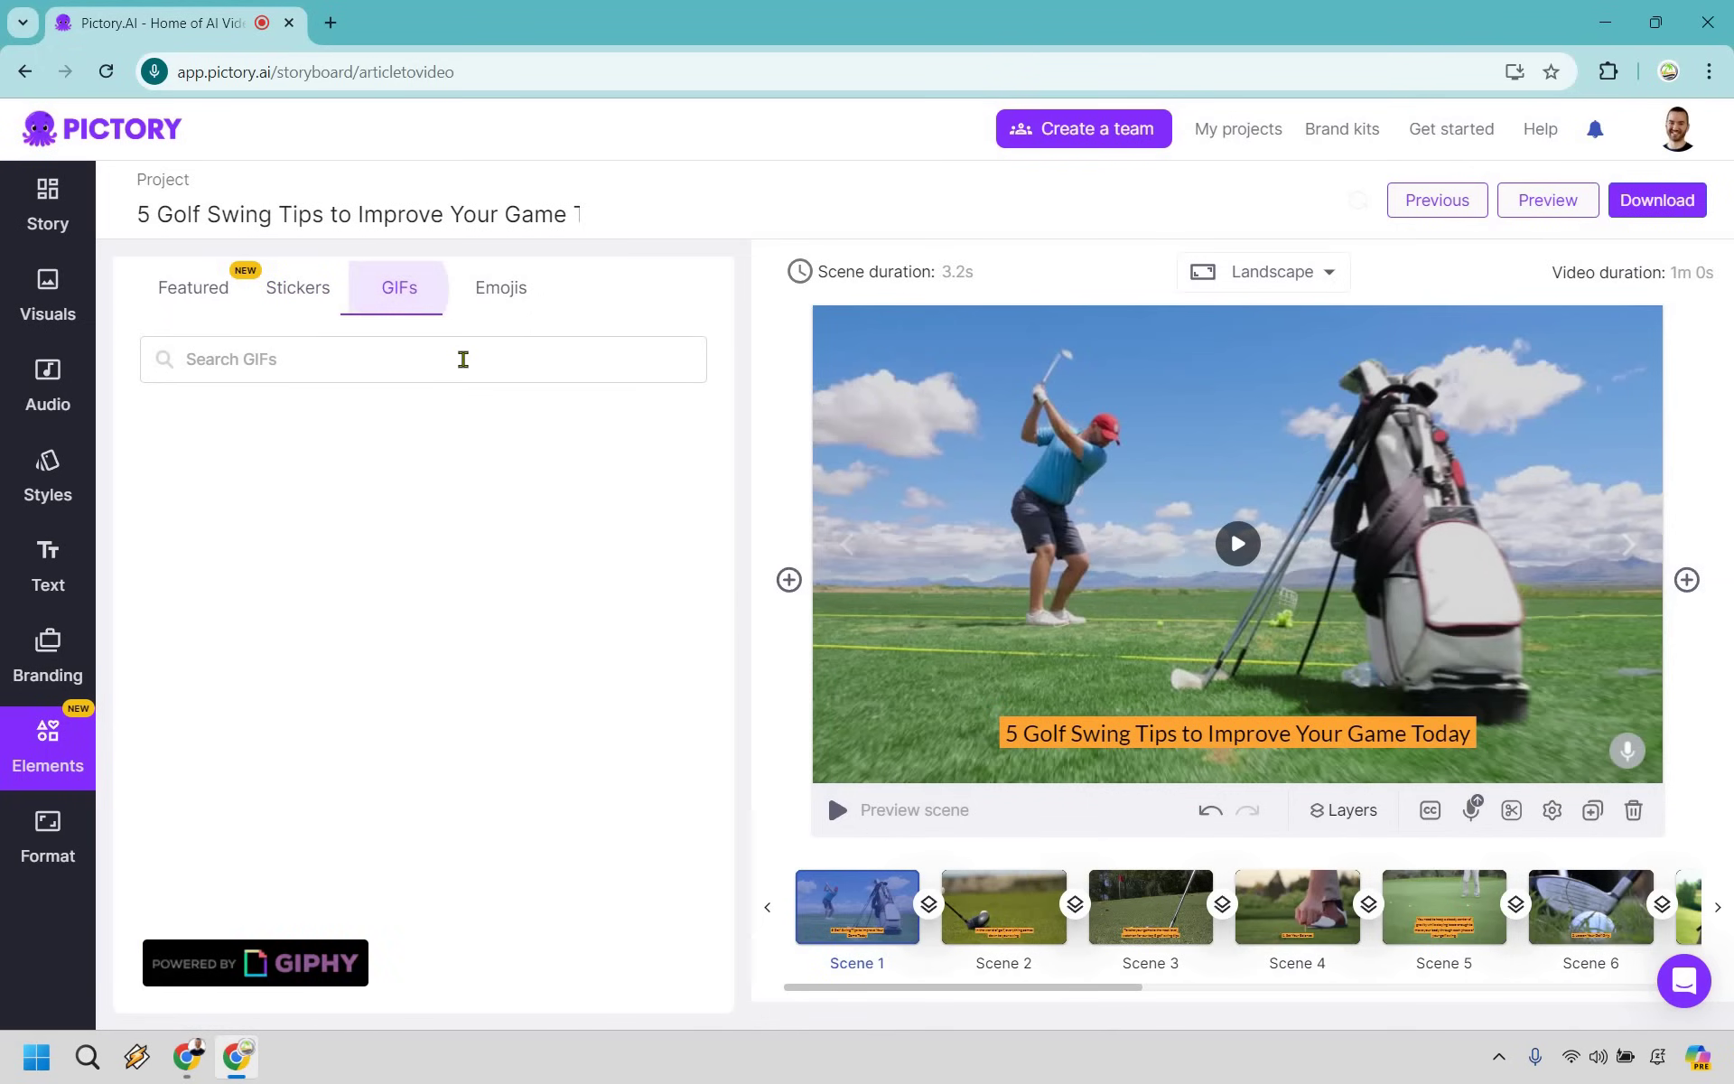
click(463, 360)
text(golf)
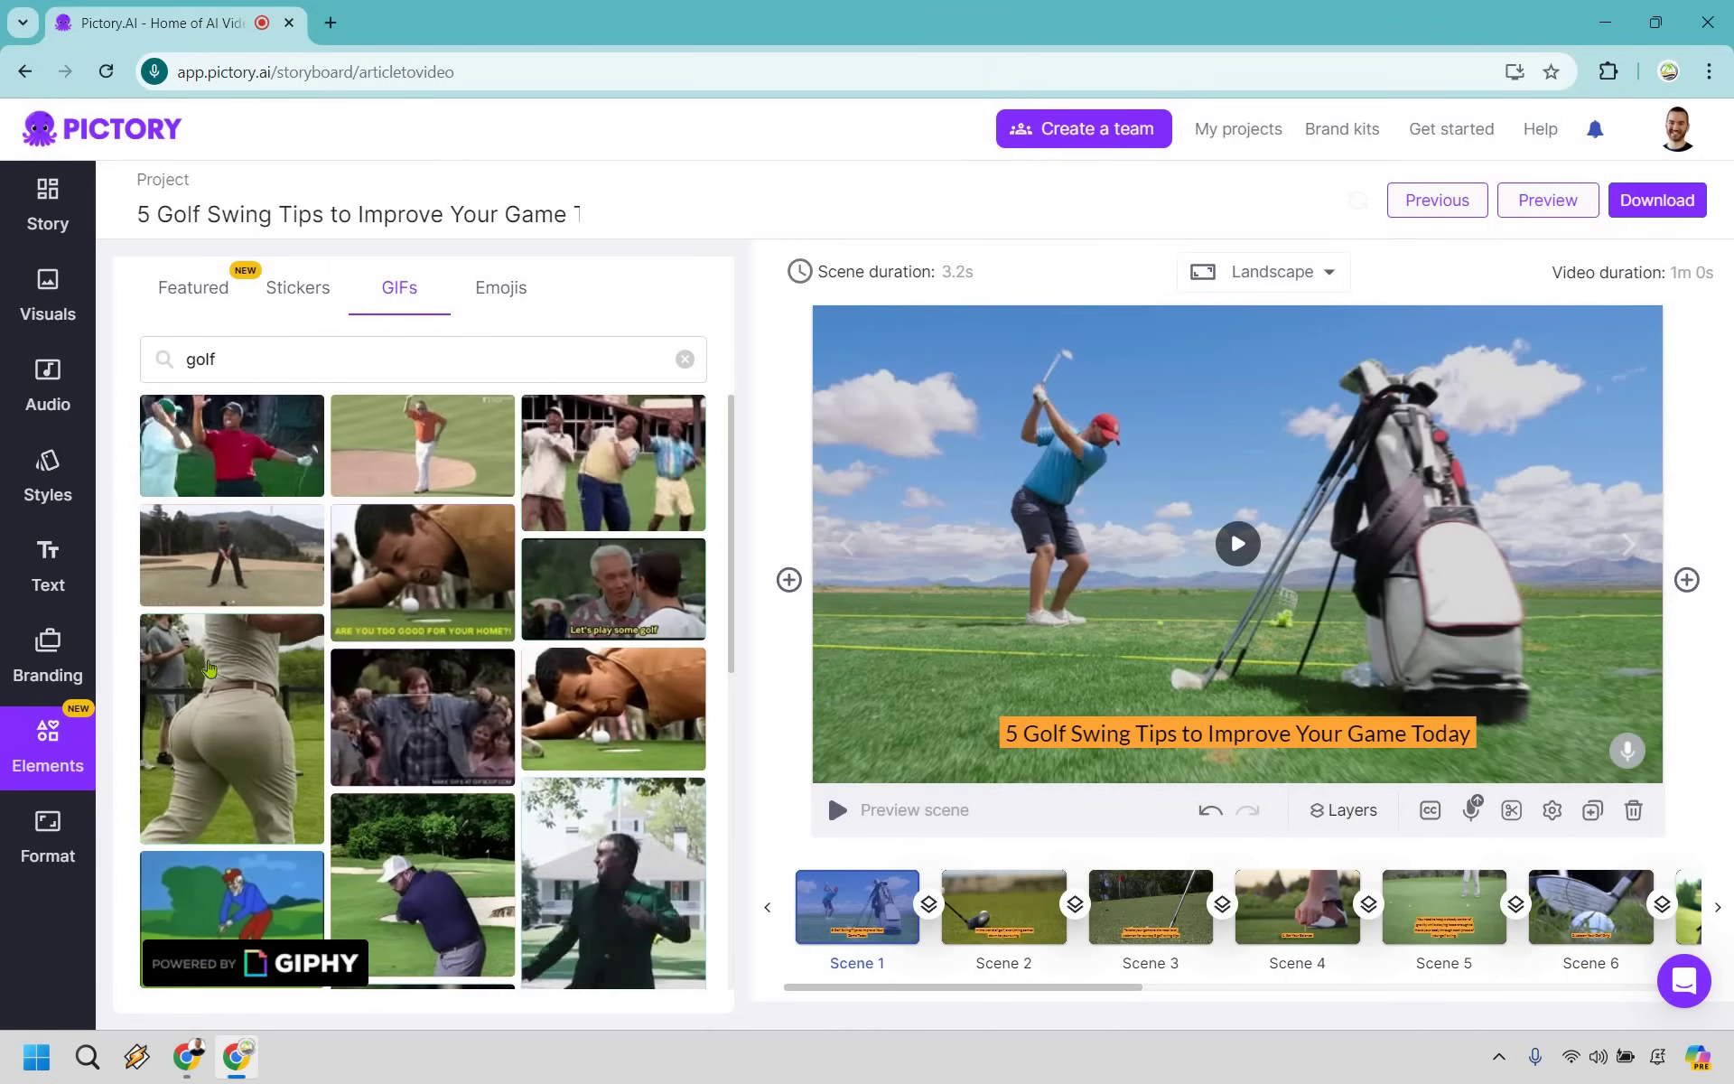
click(45, 831)
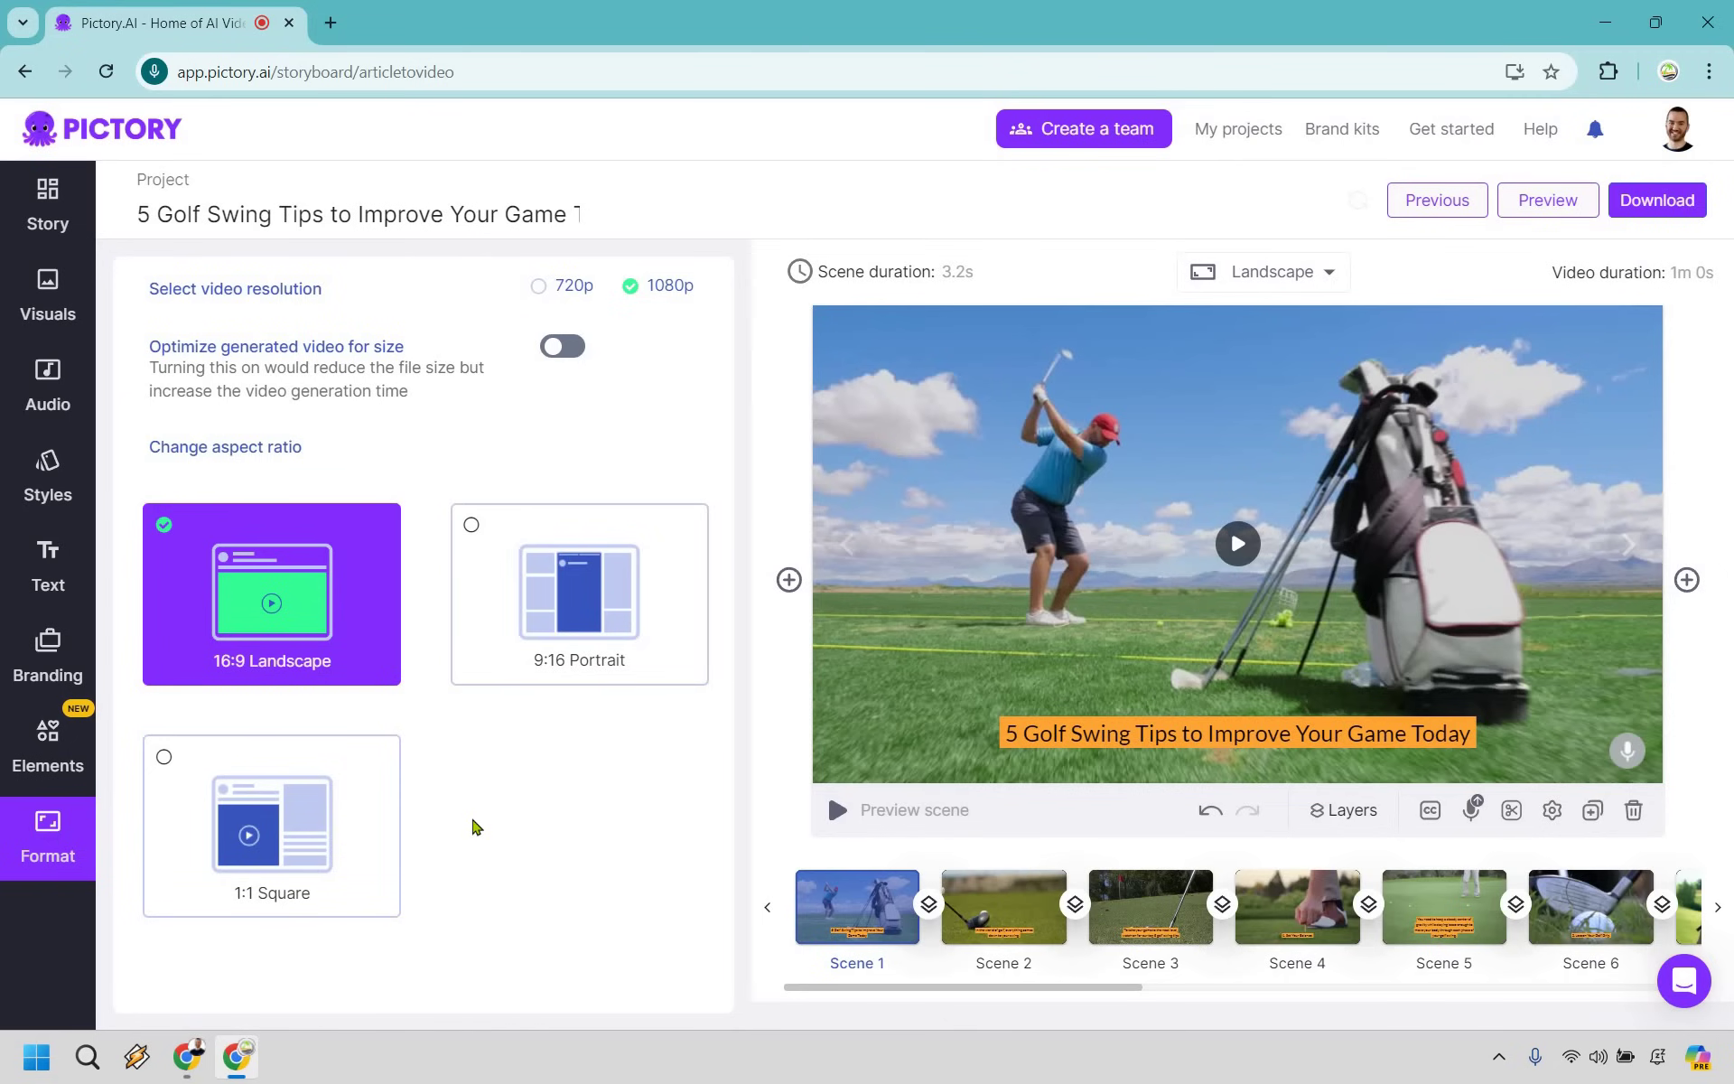
Reopen the Visuals library showing the 'golf swing' stock clip results.
click(79, 298)
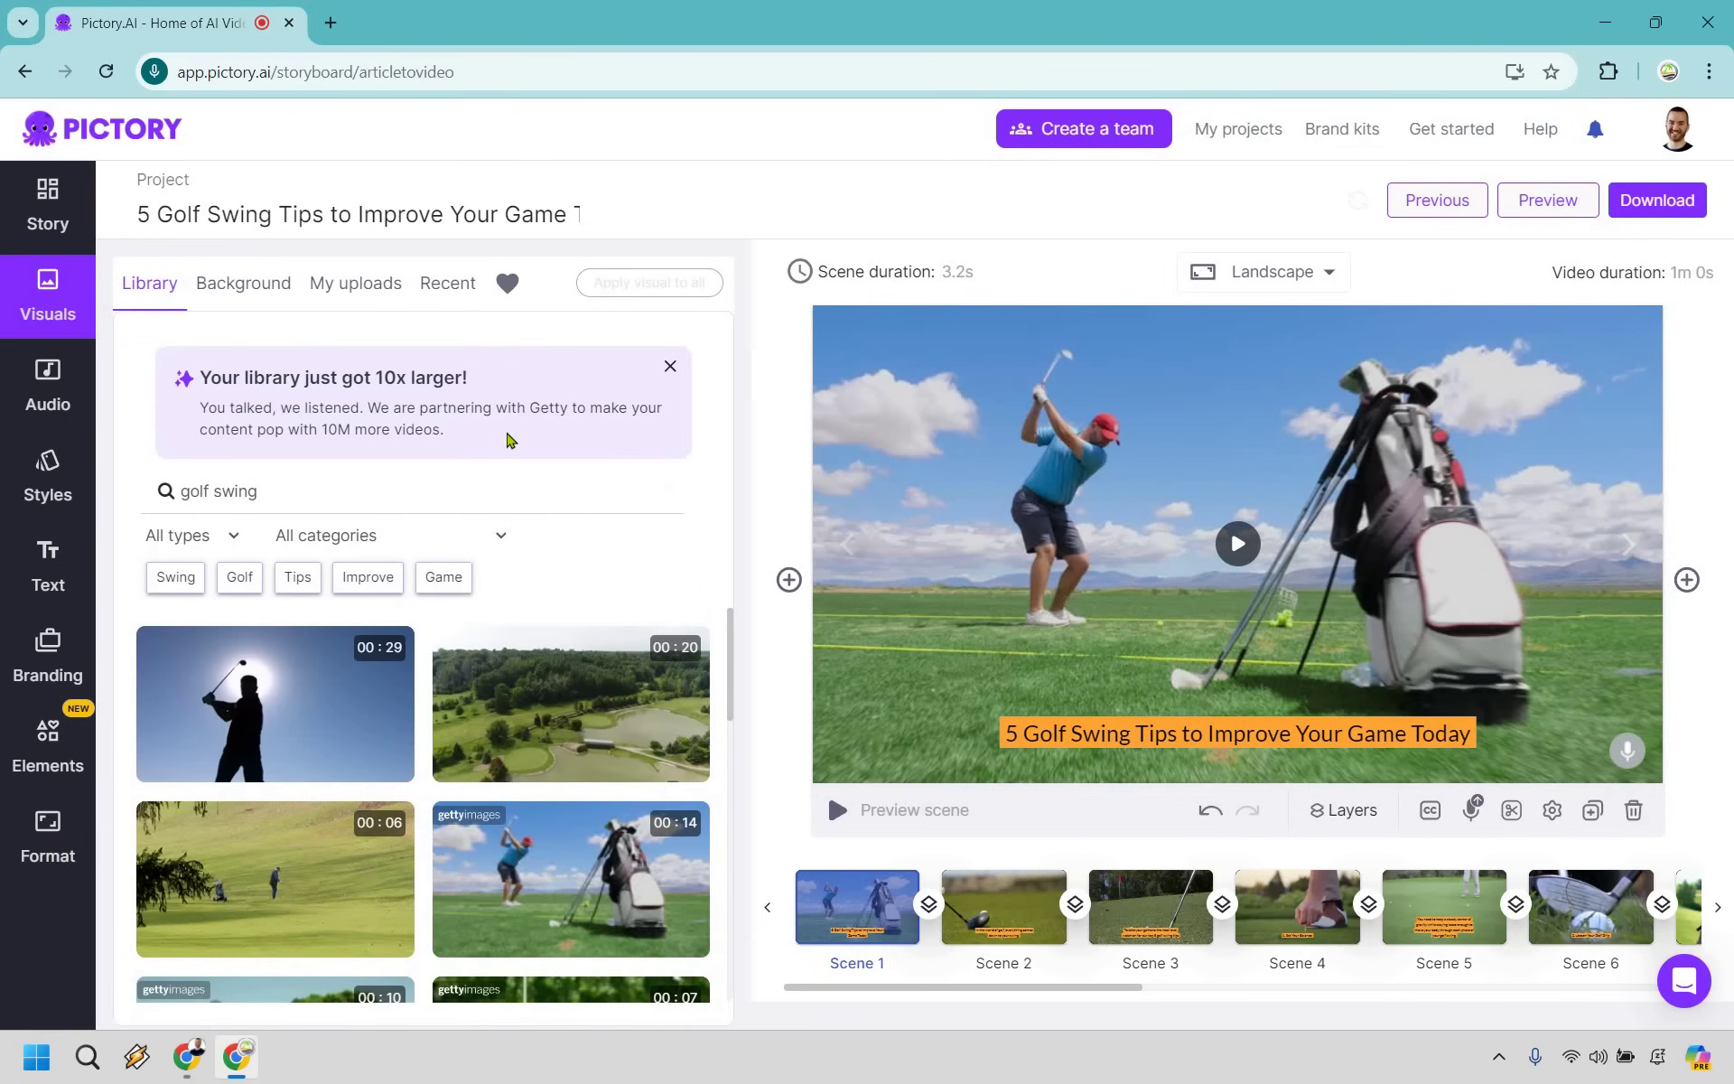